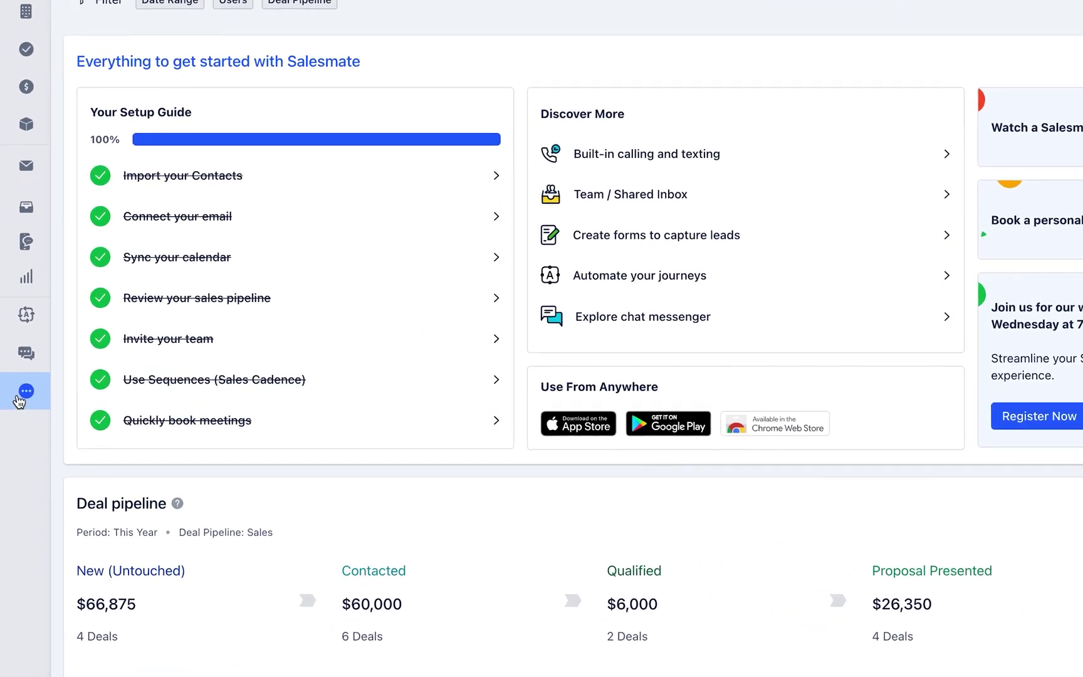
Reach Workflow Management through the More tools menu and the Setup page, which lists no rules yet
click(20, 399)
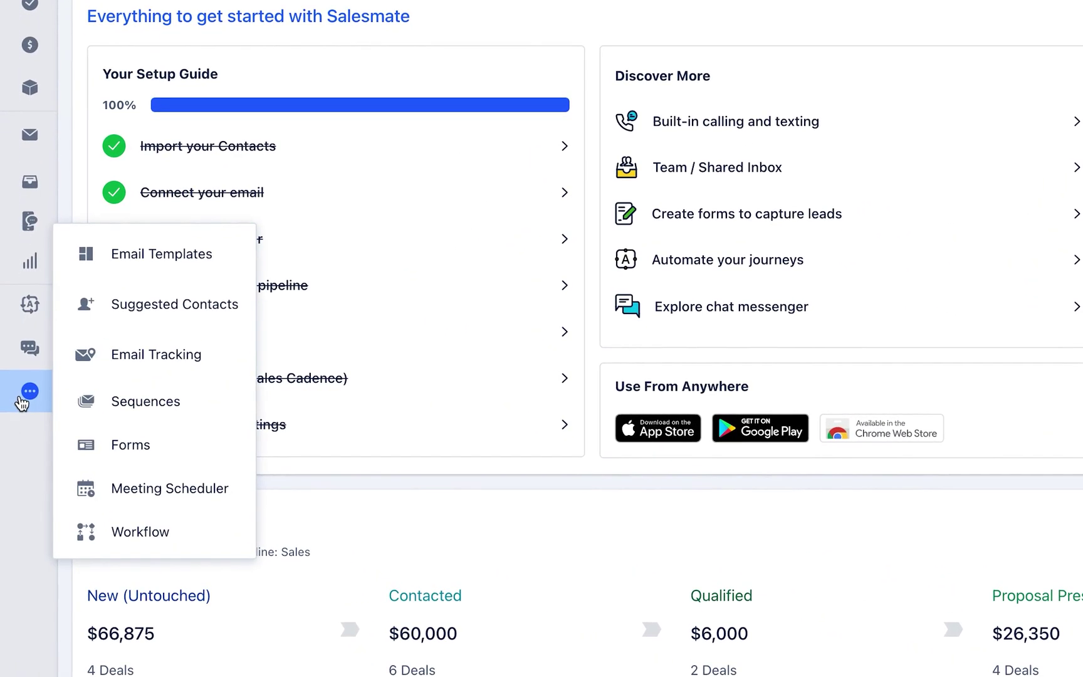
click(232, 529)
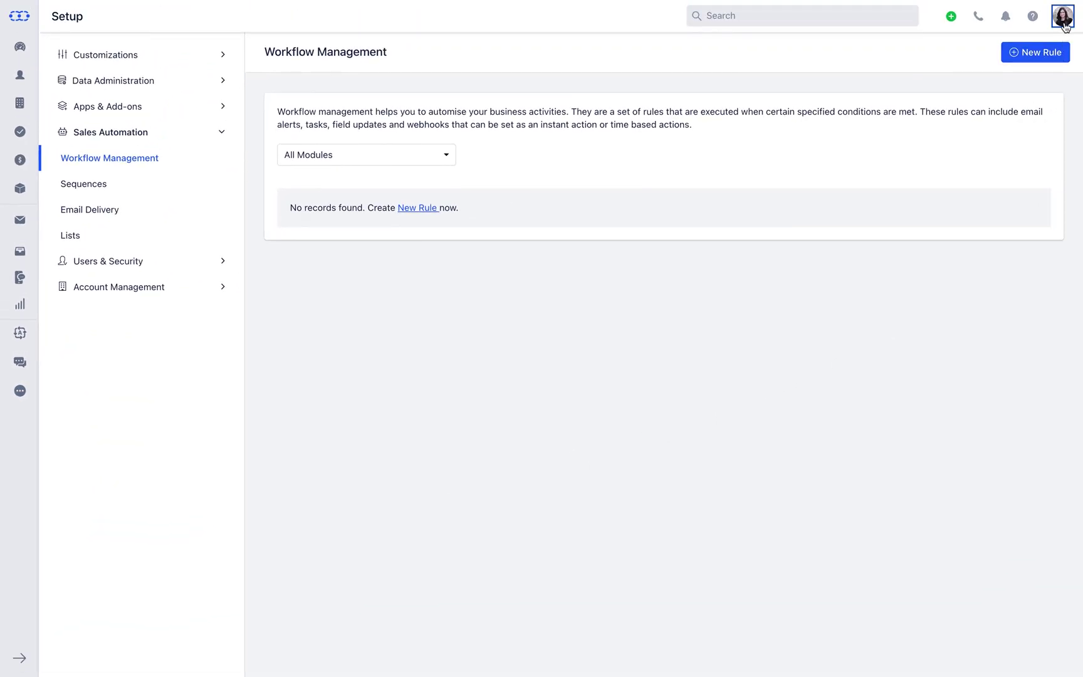
click(1064, 23)
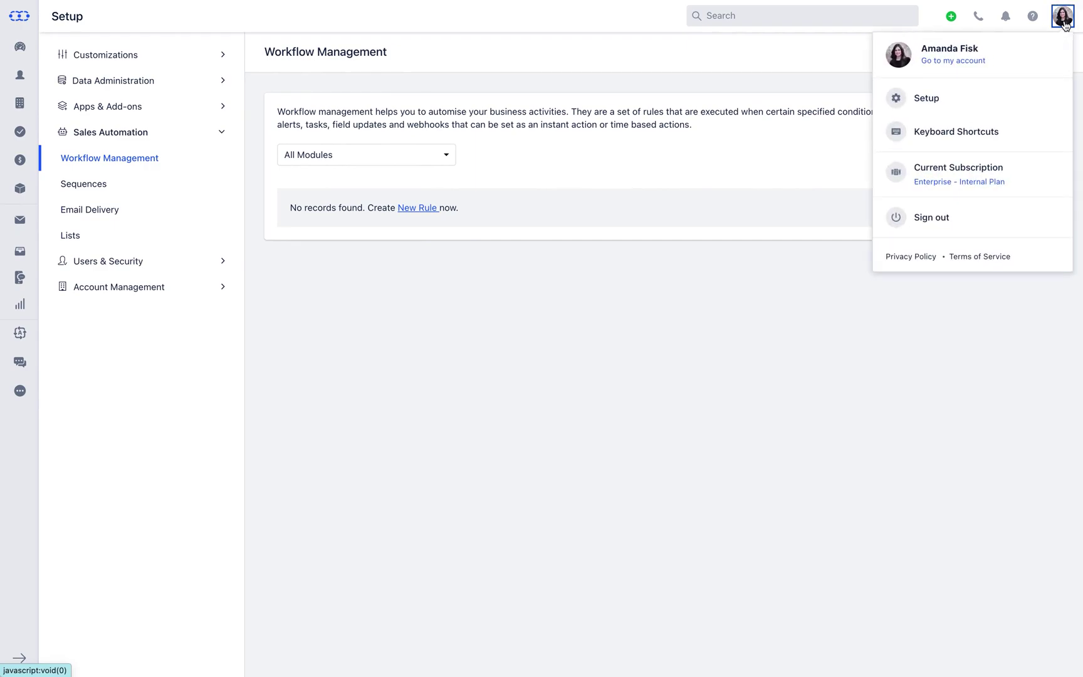
click(1040, 92)
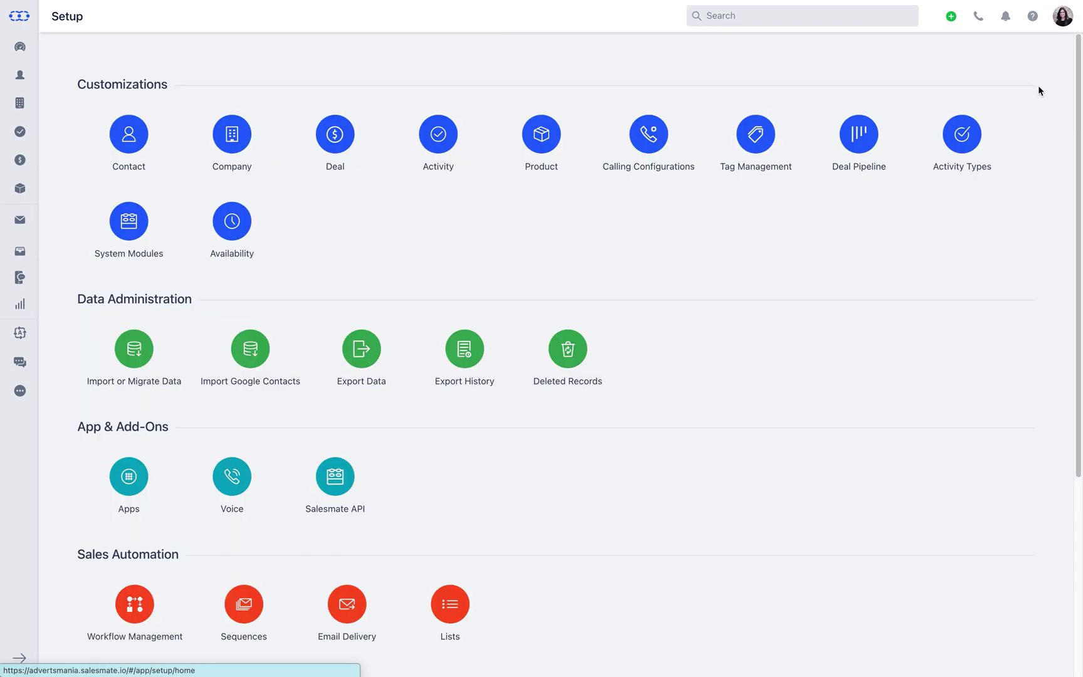
scroll(1038, 88, down, 5)
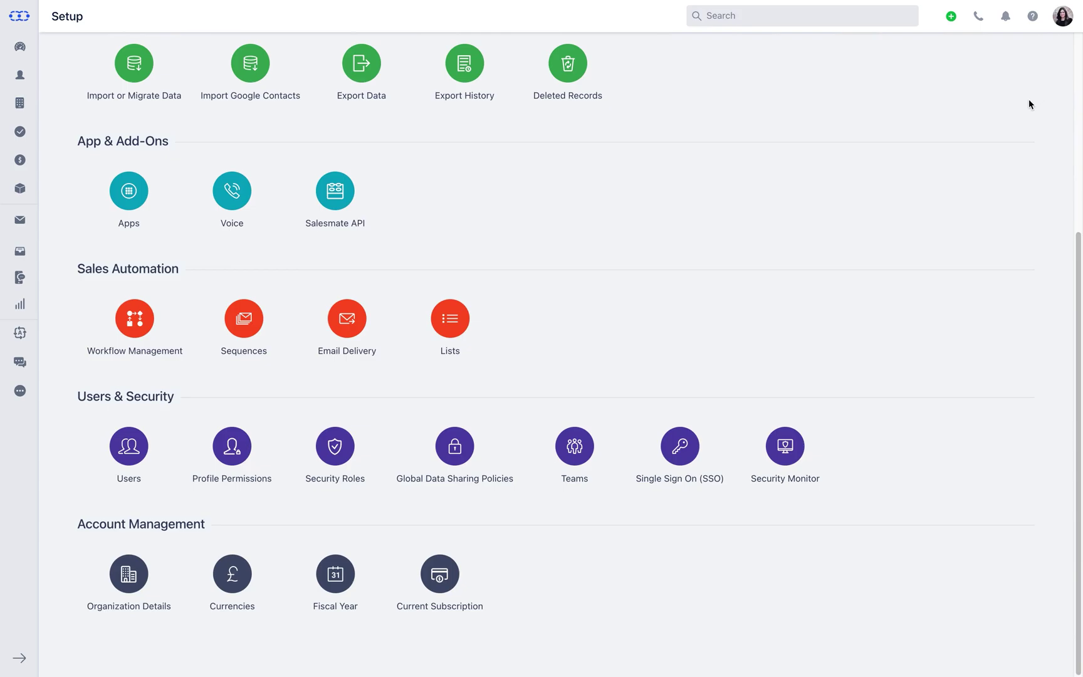
click(155, 358)
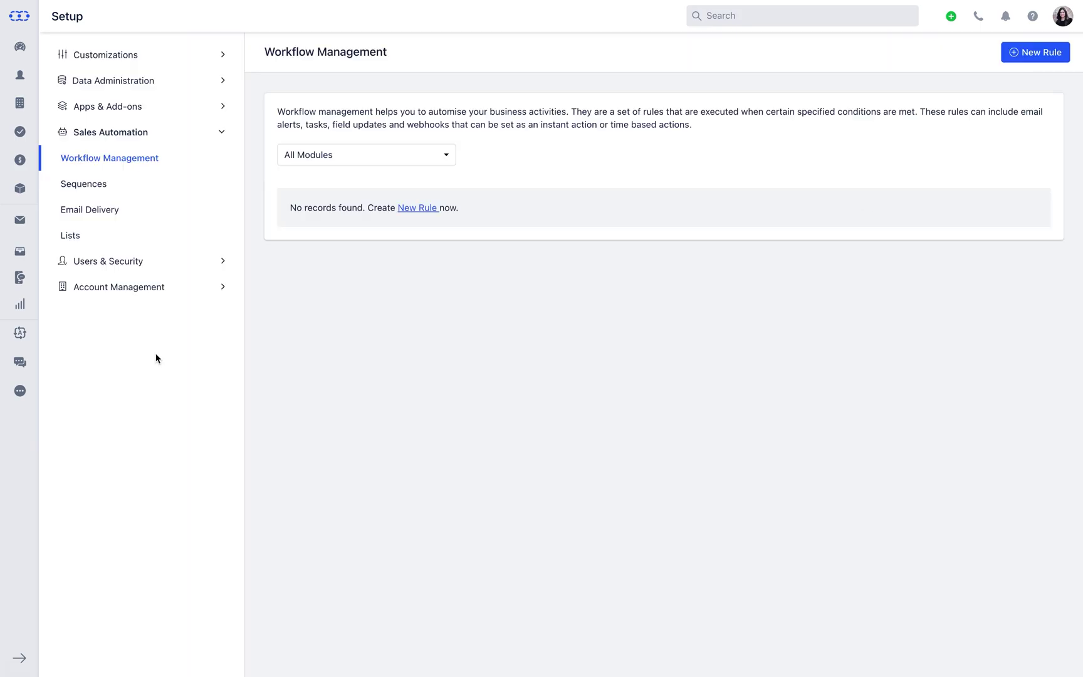
Start a new workflow rule that targets the Deal module
click(1040, 53)
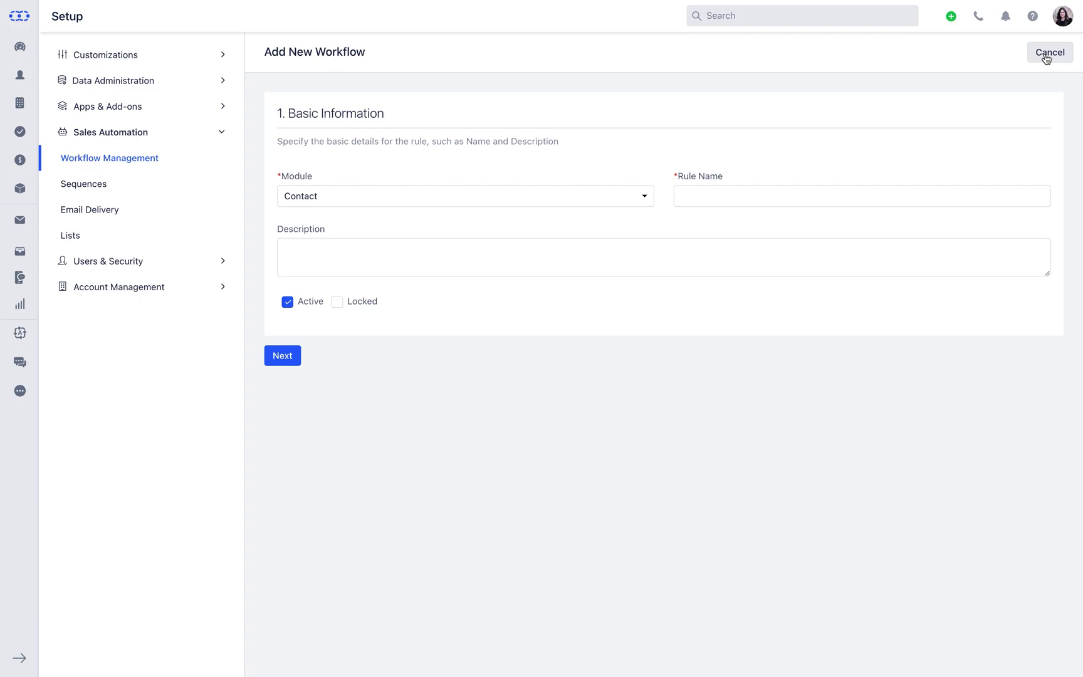
click(645, 198)
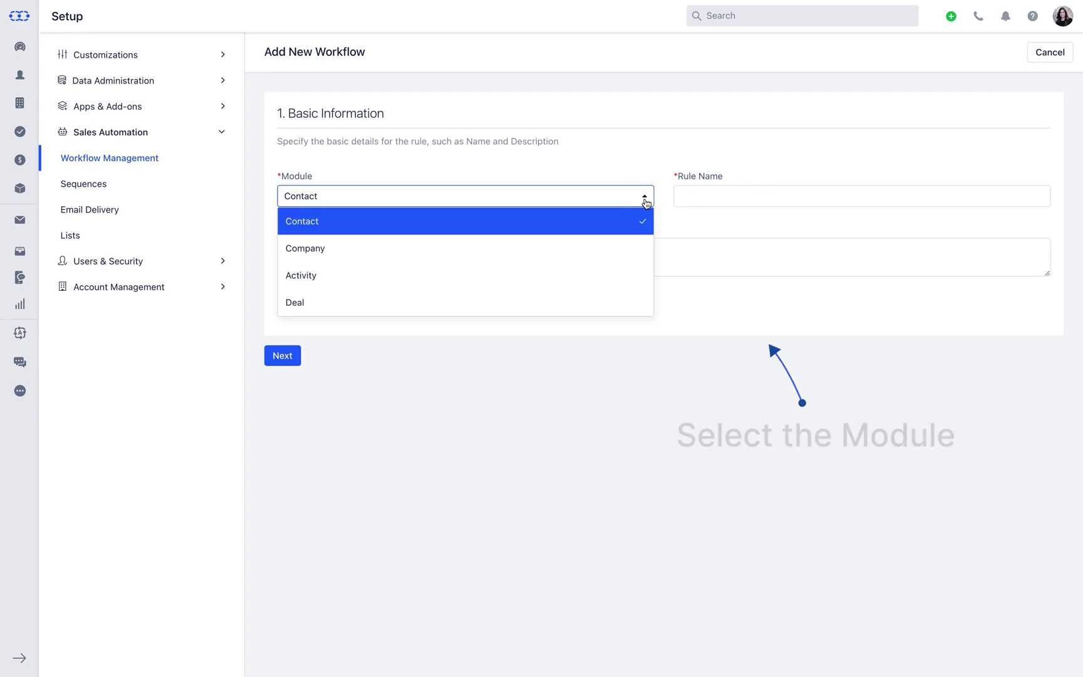
click(639, 302)
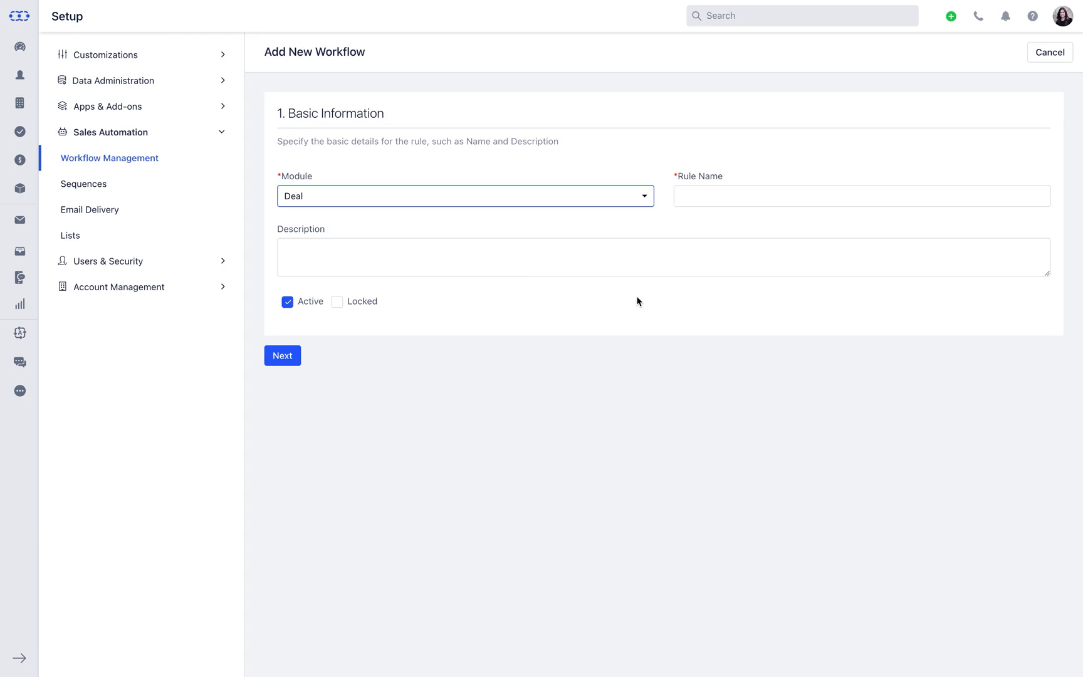
Name the rule 'Lead Nurture' and describe it as covering the post sales process to nurture customers
click(715, 200)
text(Lead Nurture)
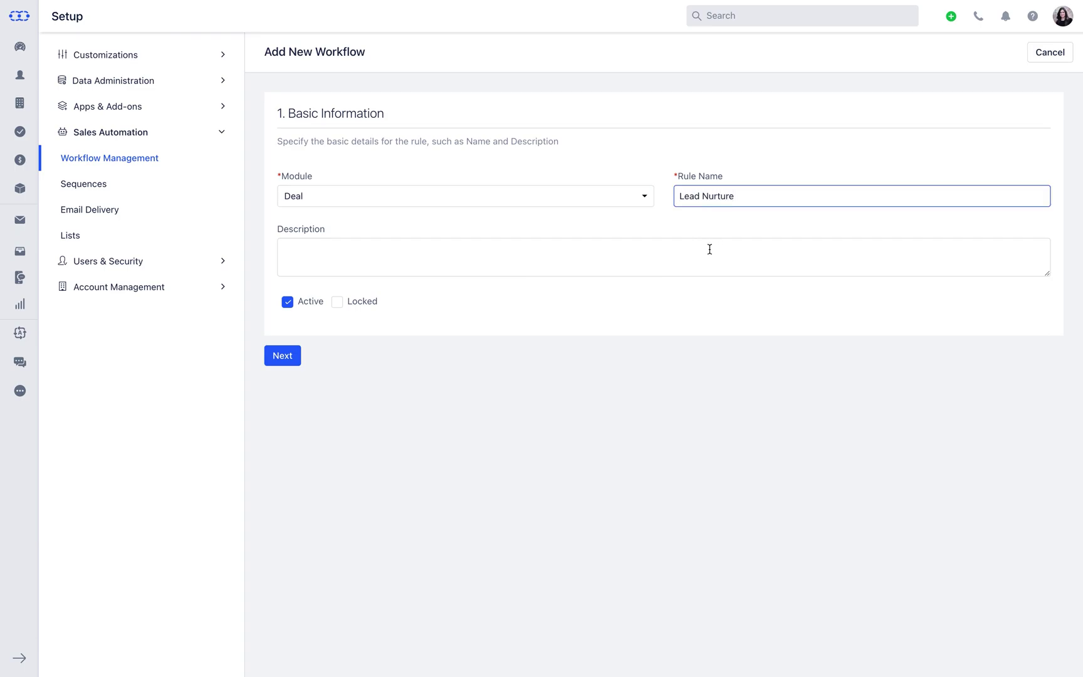
click(710, 249)
text(This workflow covers post sales )
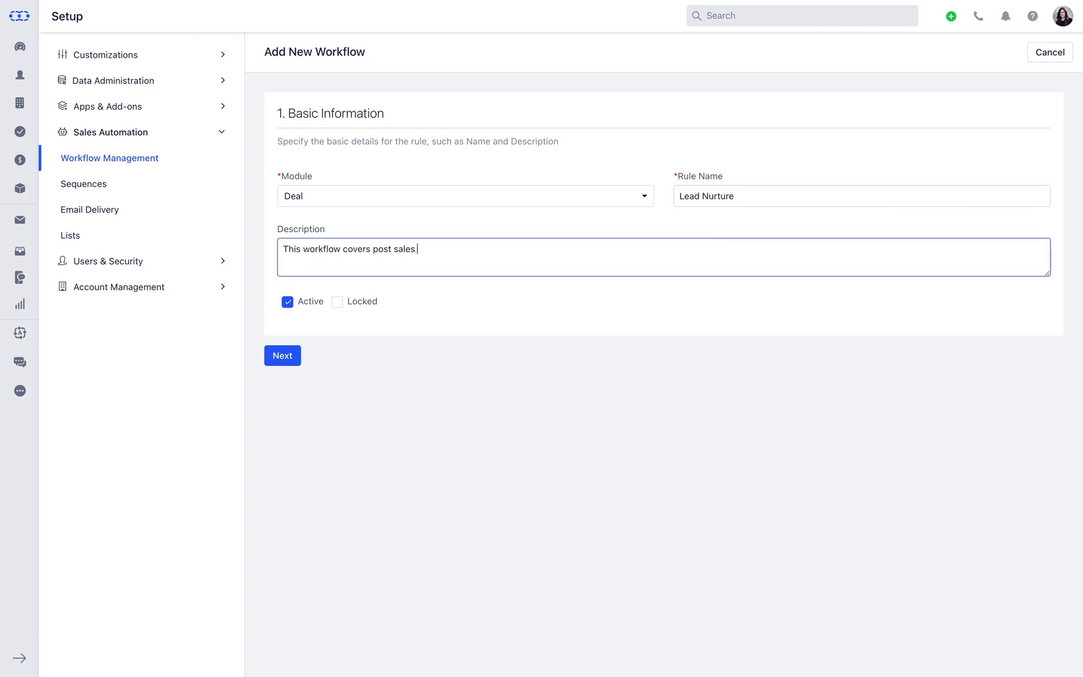
text(process to nurture the customers.)
key(Tab)
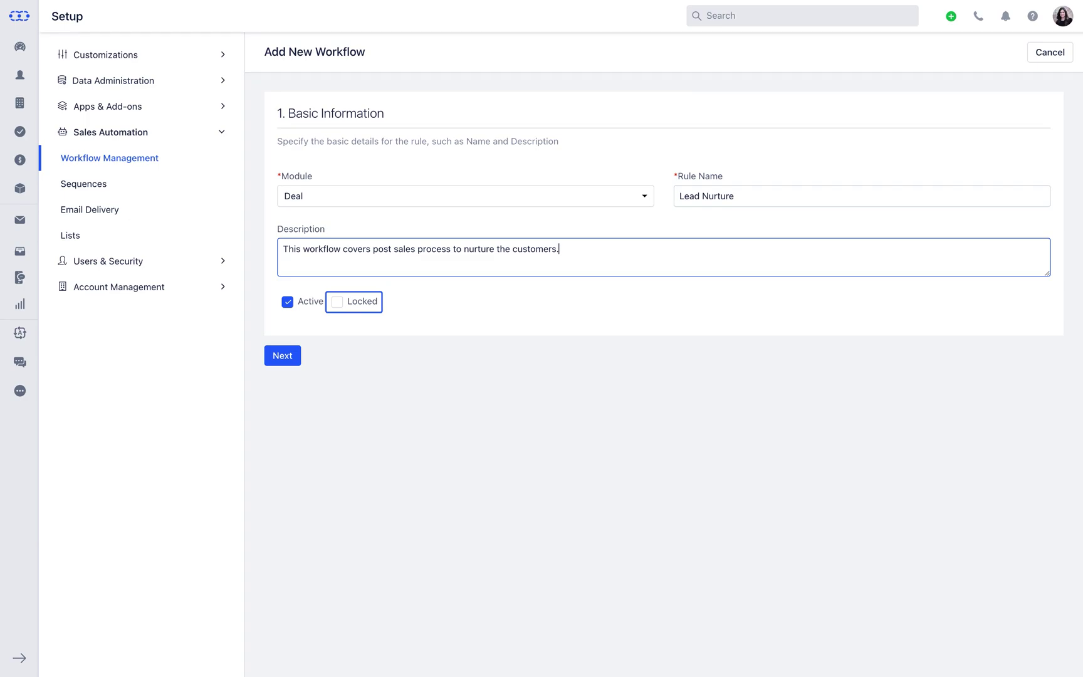
Under Execute On, try Update and Create or Update, then settle on Field Update
click(282, 355)
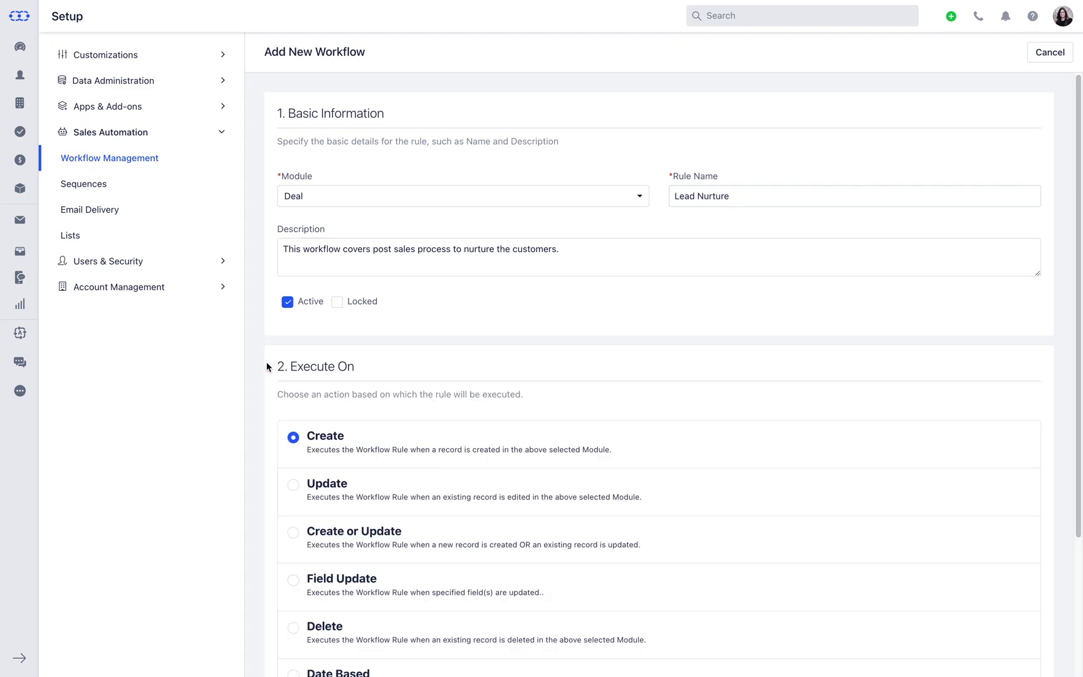
scroll(267, 366, down, 3)
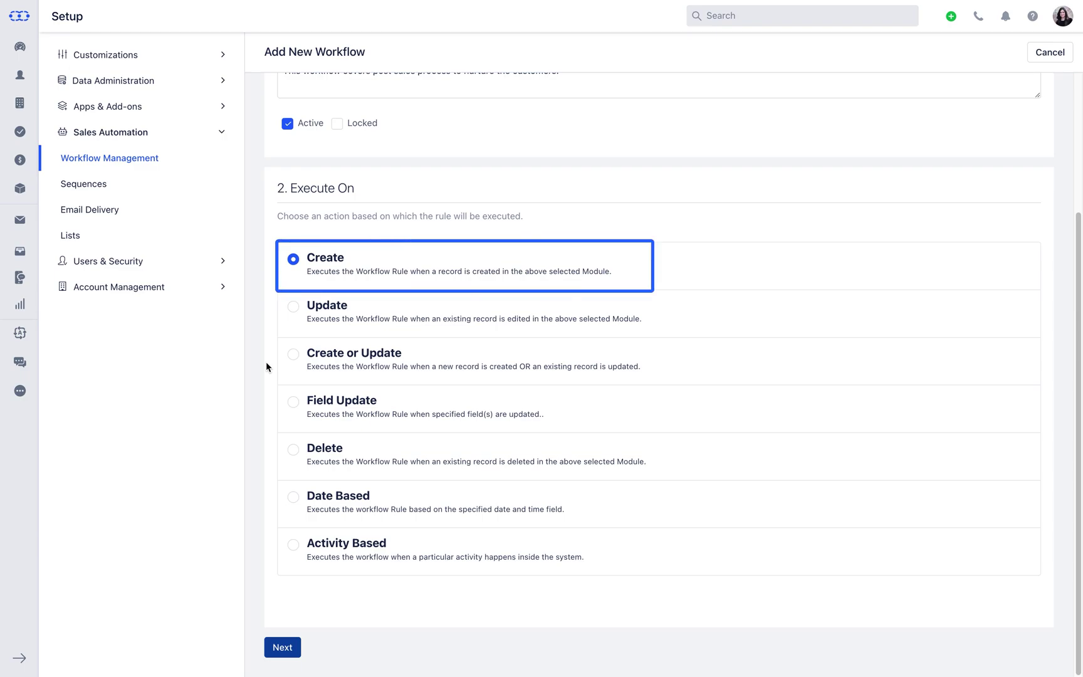
click(294, 306)
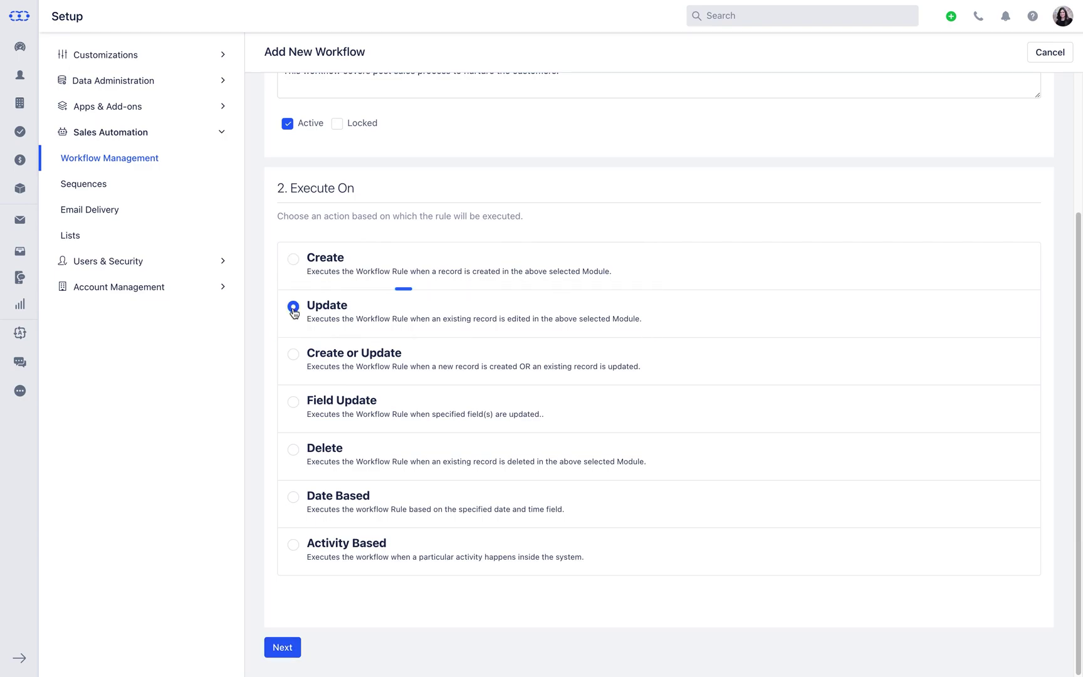
click(293, 362)
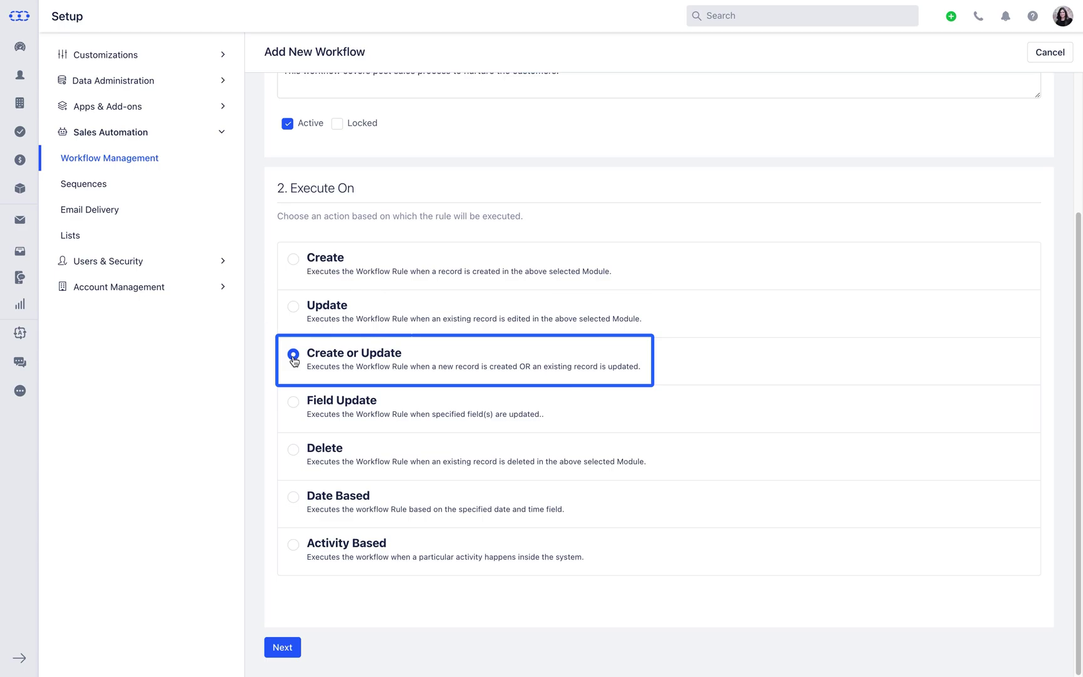
click(294, 403)
scroll(283, 411, down, 3)
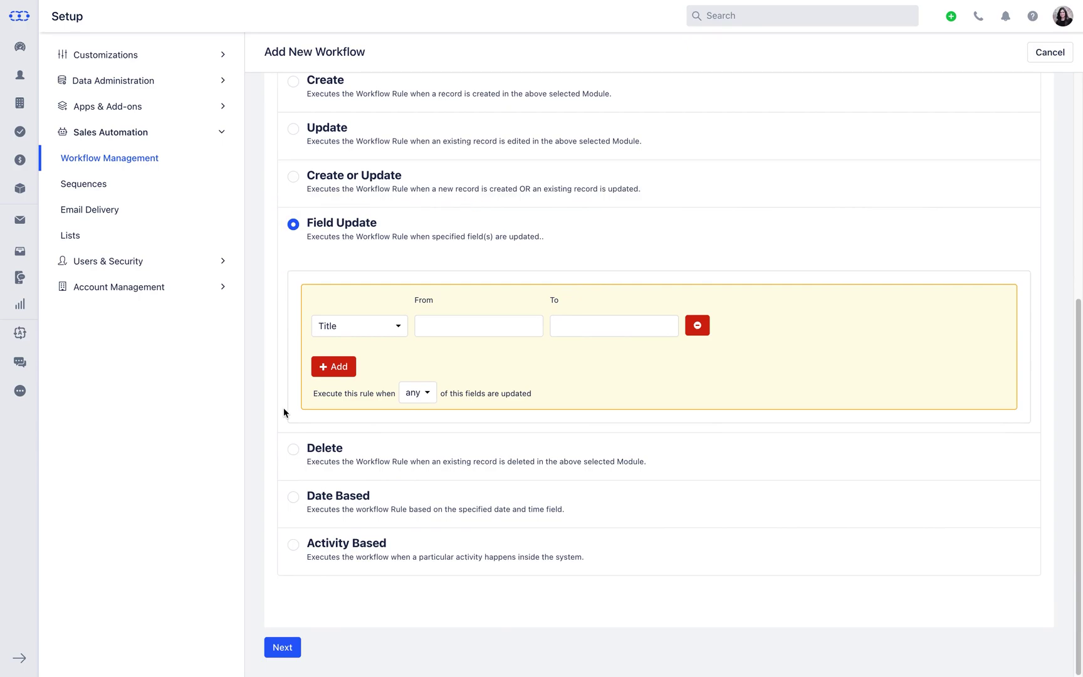
Set the field condition to Pipeline changing from New (Untouched) to Contacted
click(370, 331)
text(pip)
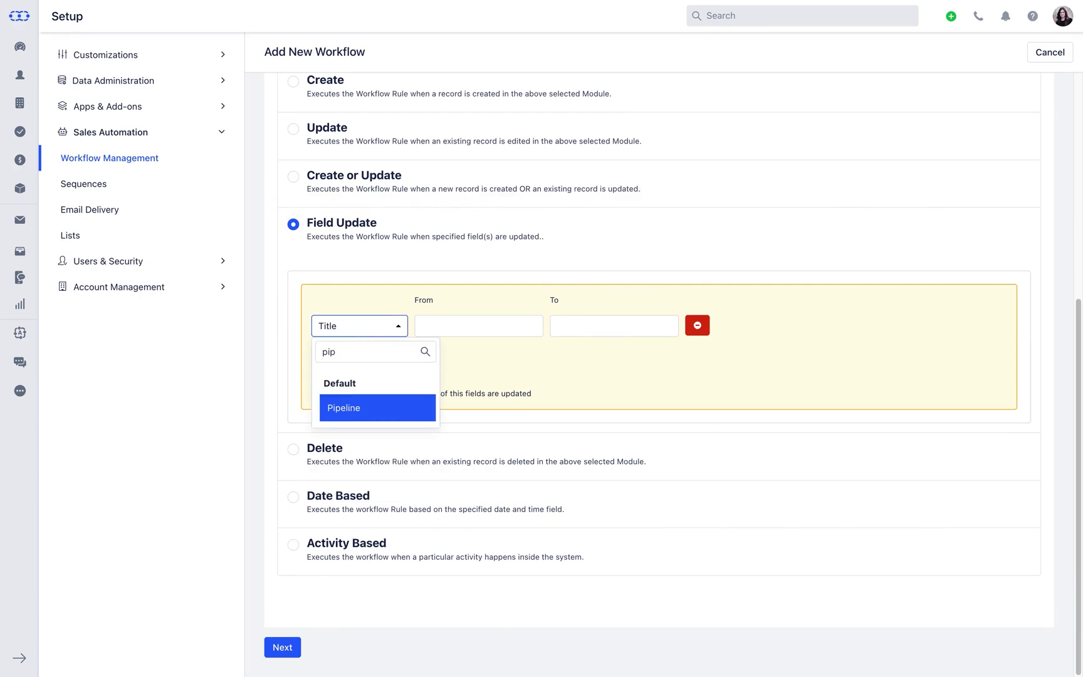
key(Return)
click(489, 326)
click(501, 432)
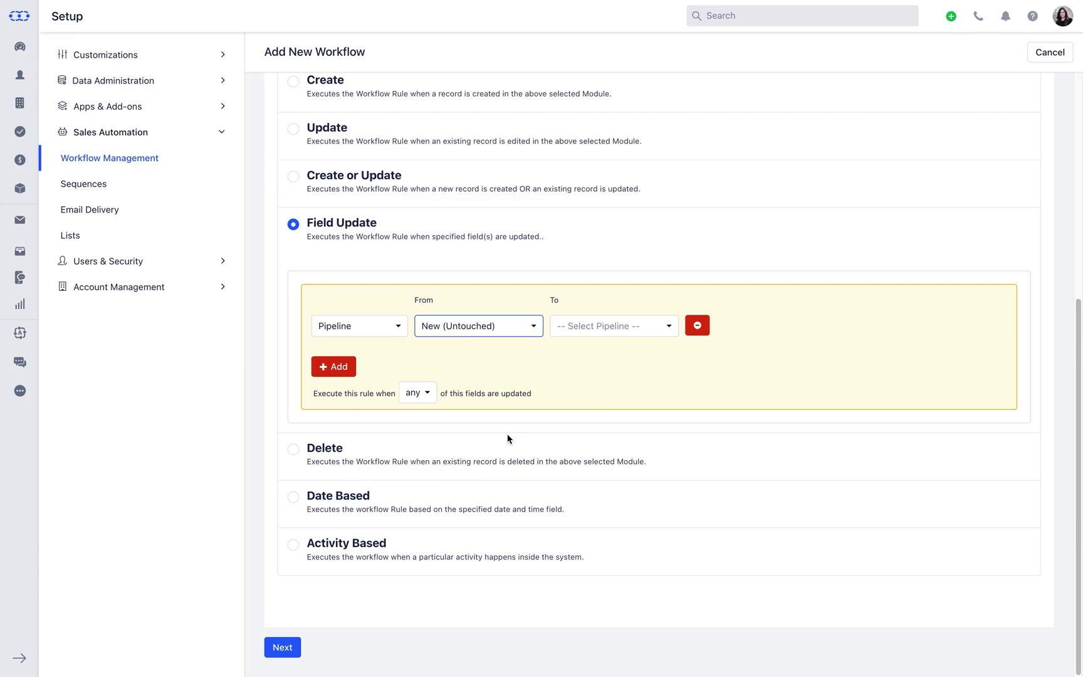
click(637, 331)
click(637, 458)
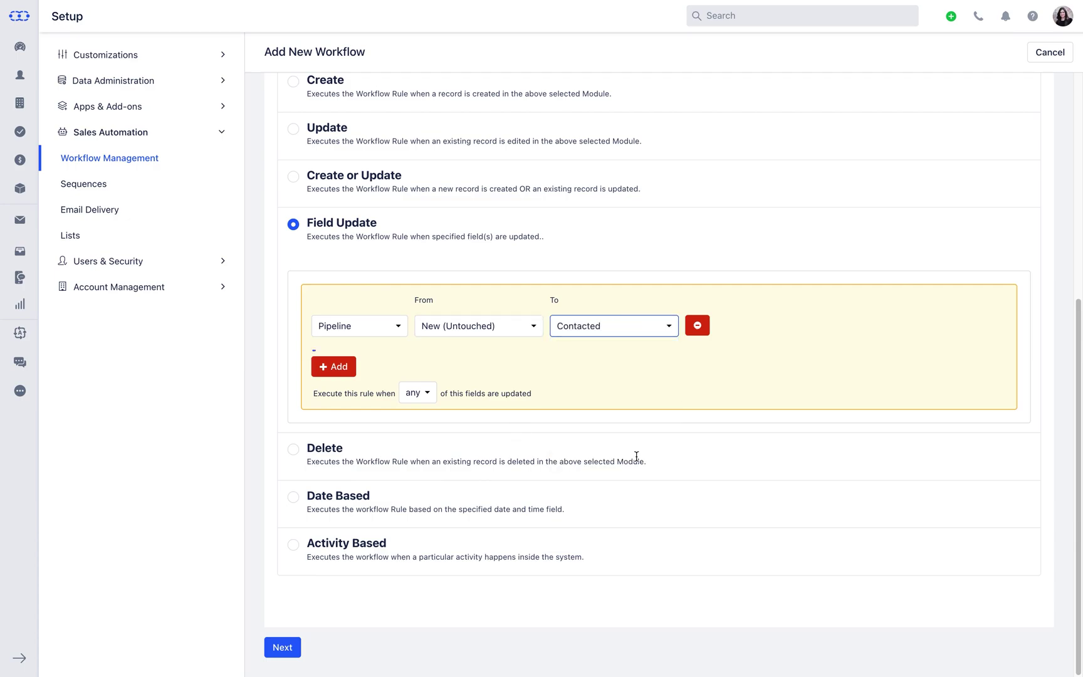
Keep the condition matching 'any', then switch the trigger to Delete
key(shift+Tab)
click(636, 456)
click(435, 401)
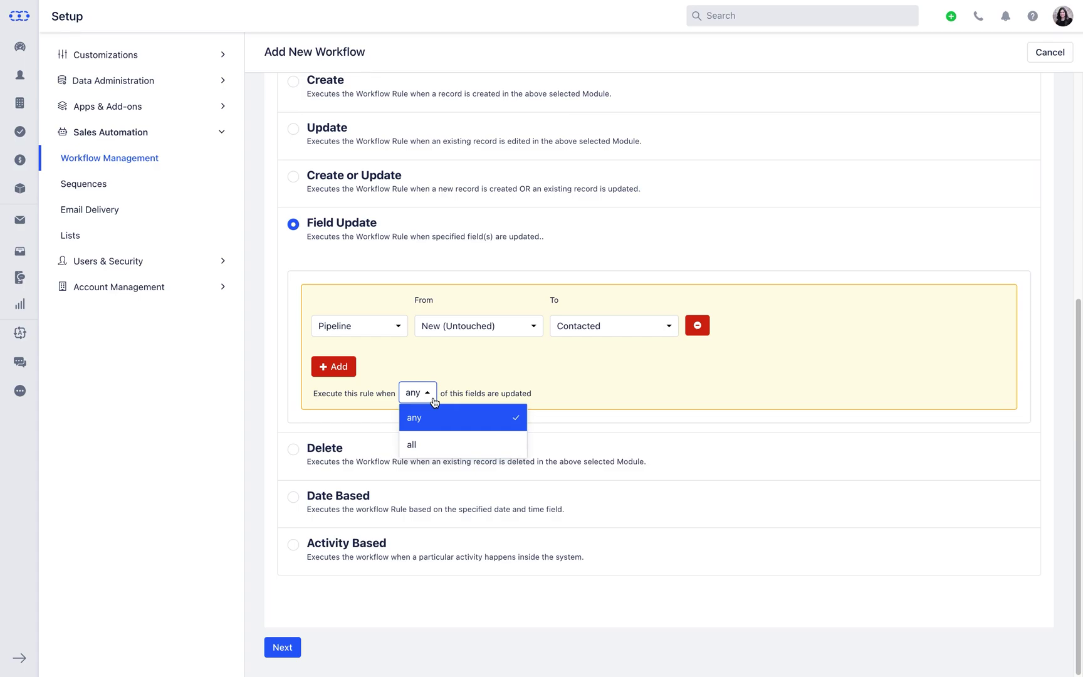
click(435, 399)
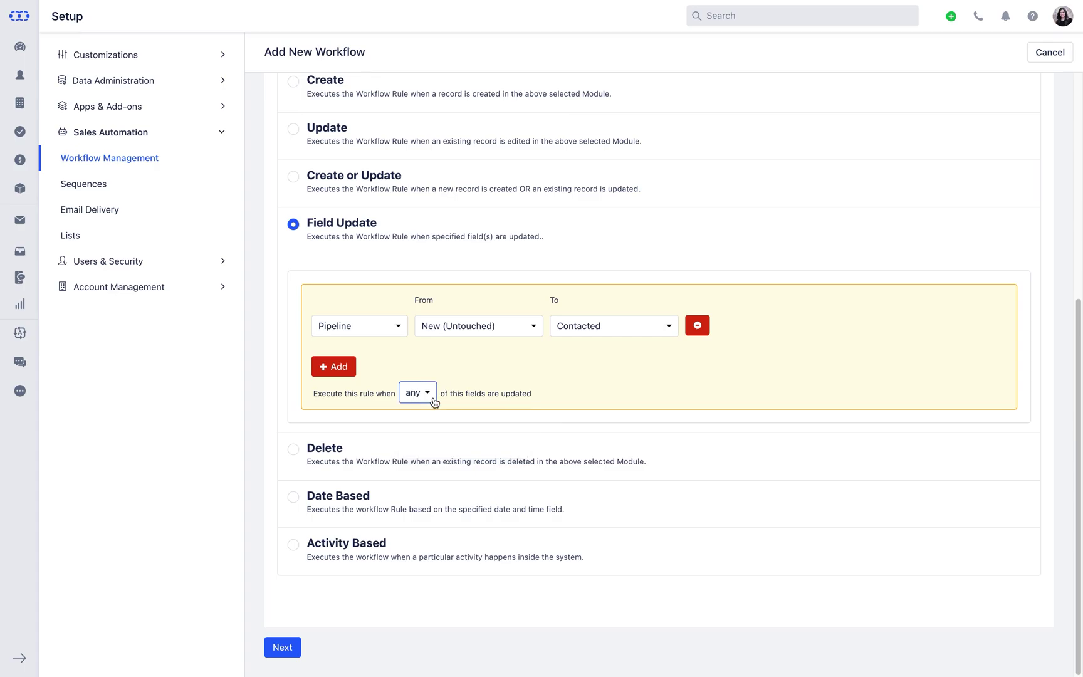
click(294, 450)
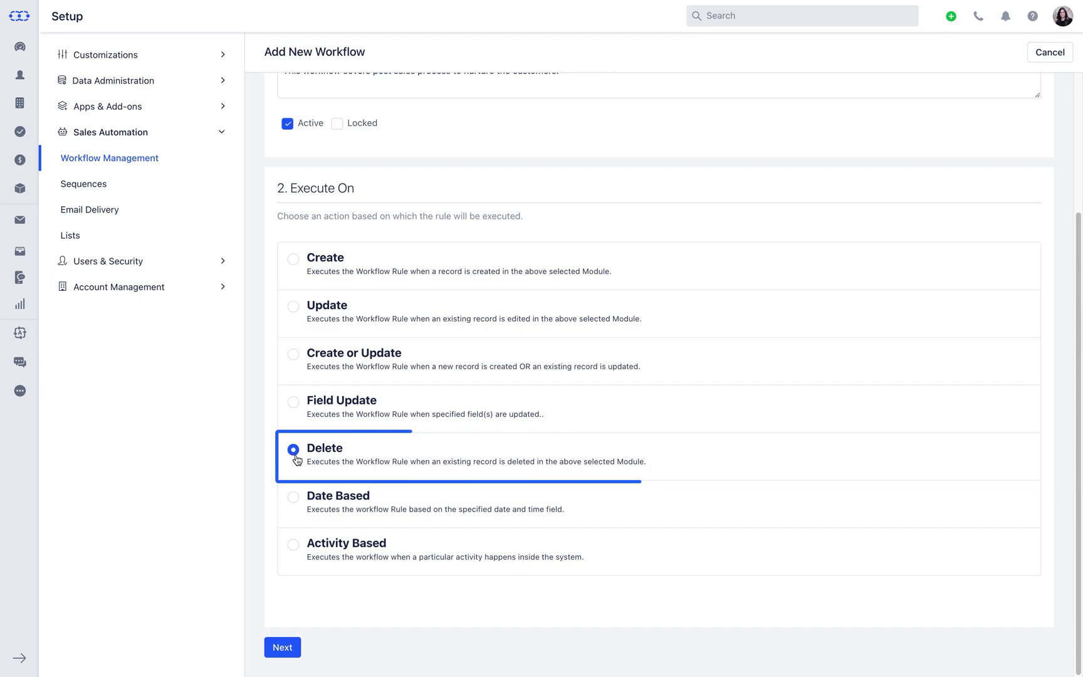
Try a Date Based trigger running 1 day after the Created At date
click(293, 496)
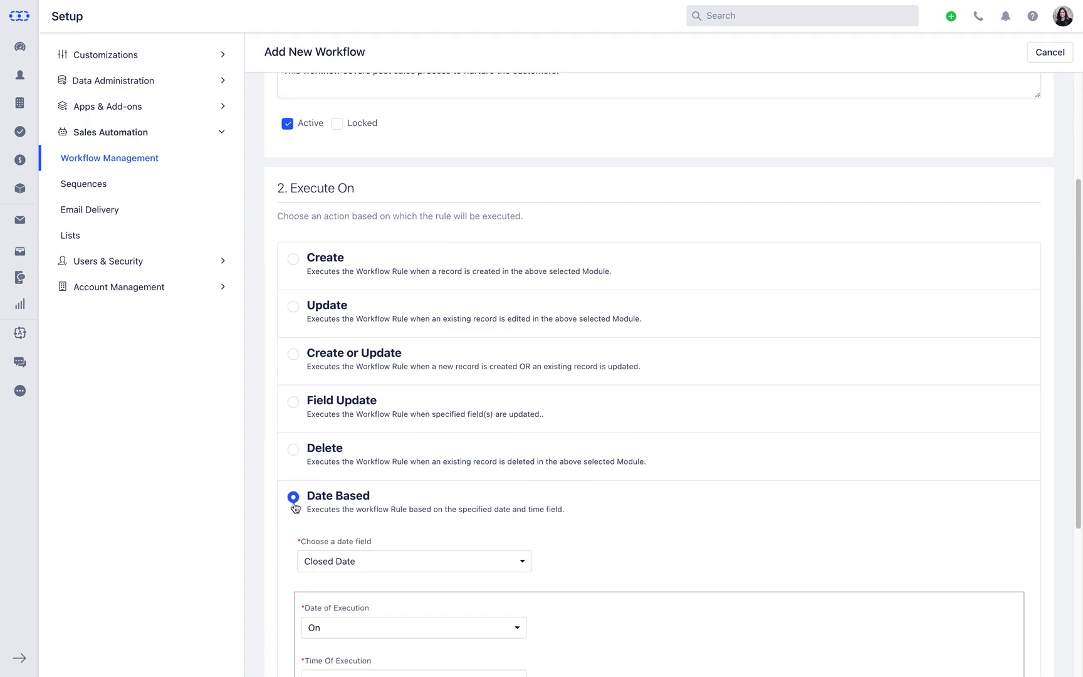
scroll(278, 510, down, 5)
click(460, 314)
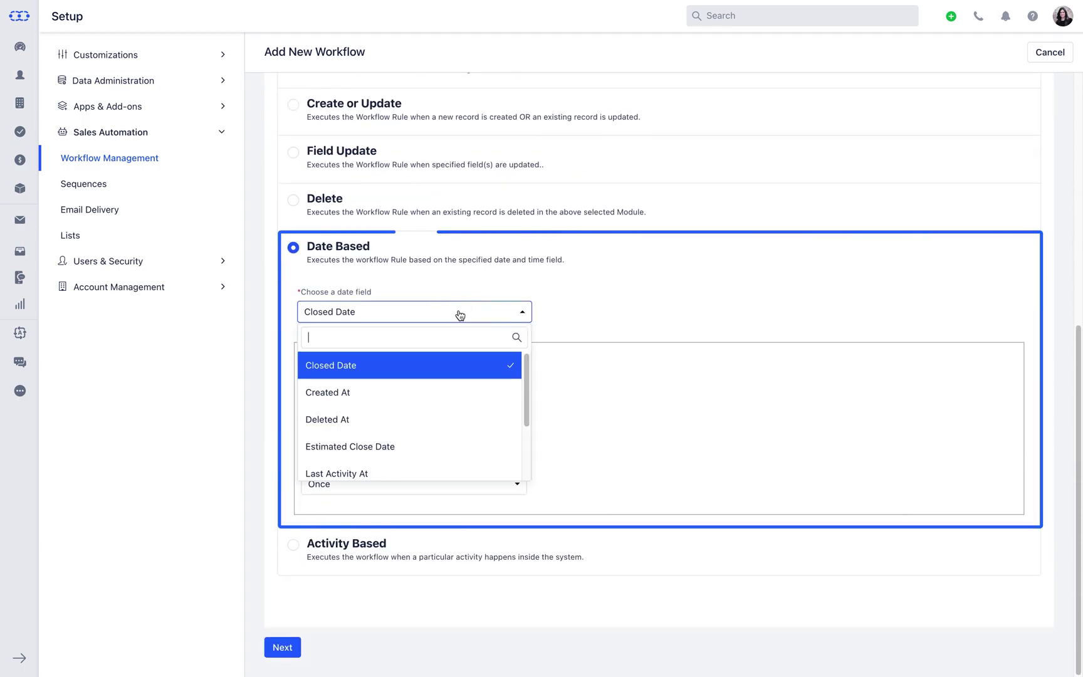
click(463, 394)
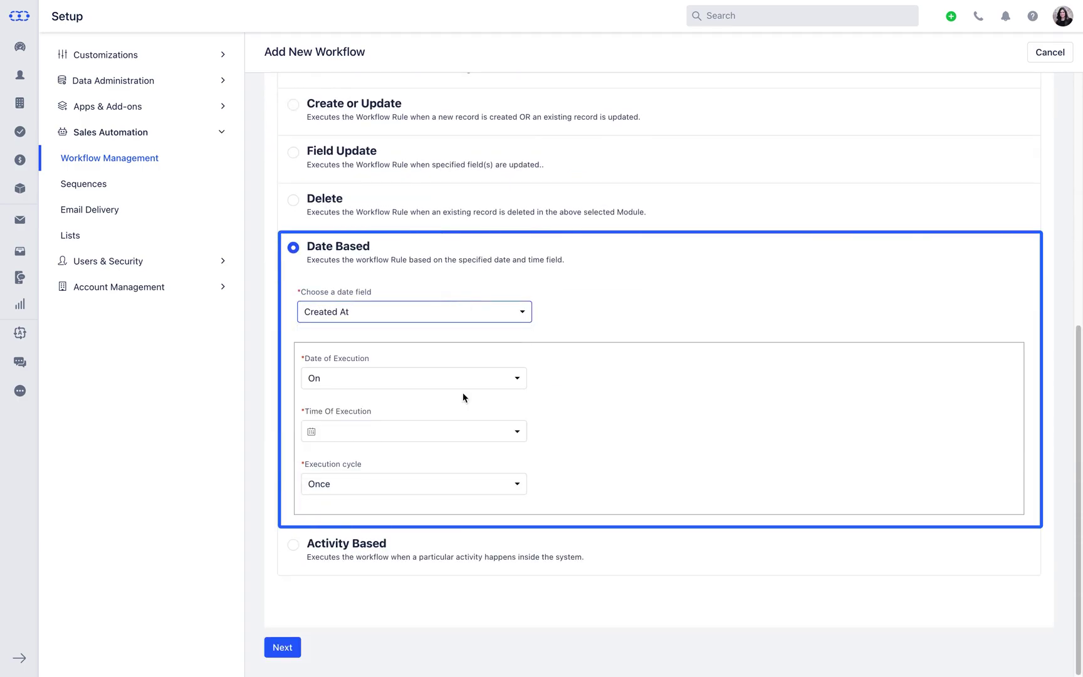
click(470, 380)
click(472, 427)
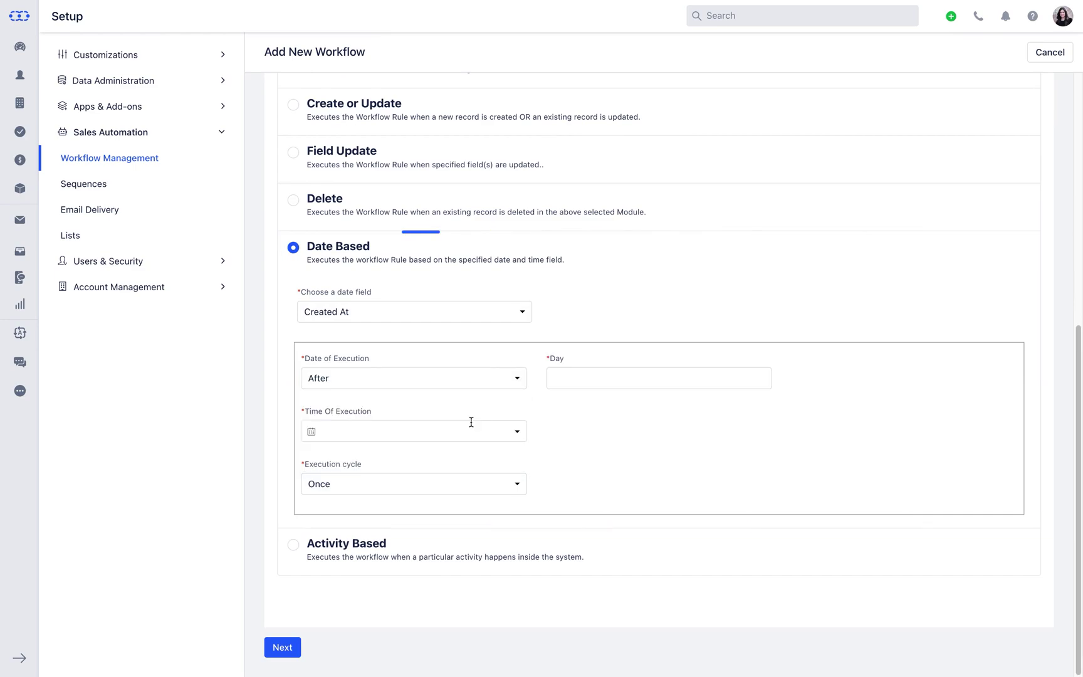
click(603, 376)
text(1)
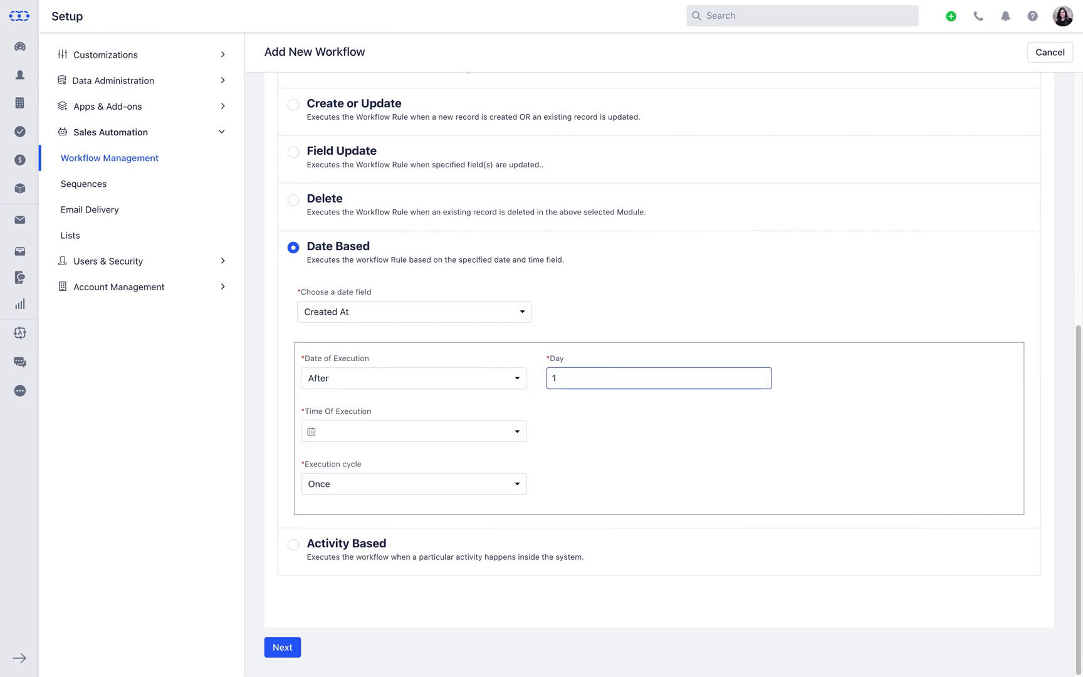
Set the date-based execution time to 10:54 AM with a Once cycle
click(521, 432)
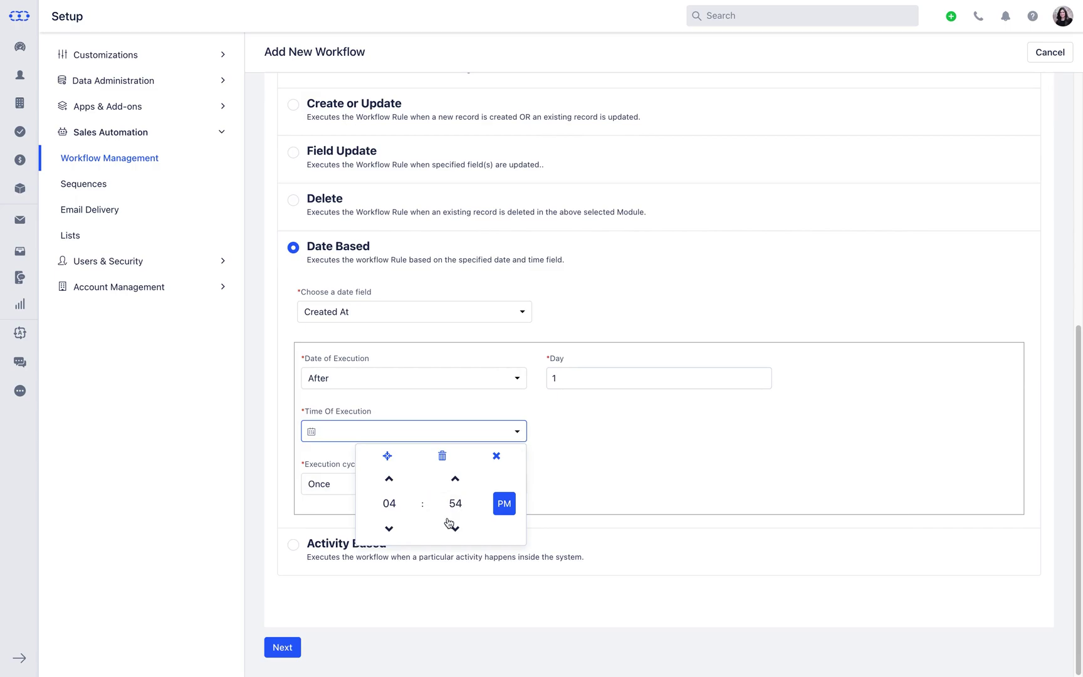
click(388, 529)
click(389, 530)
click(390, 531)
click(390, 530)
click(390, 530)
click(398, 534)
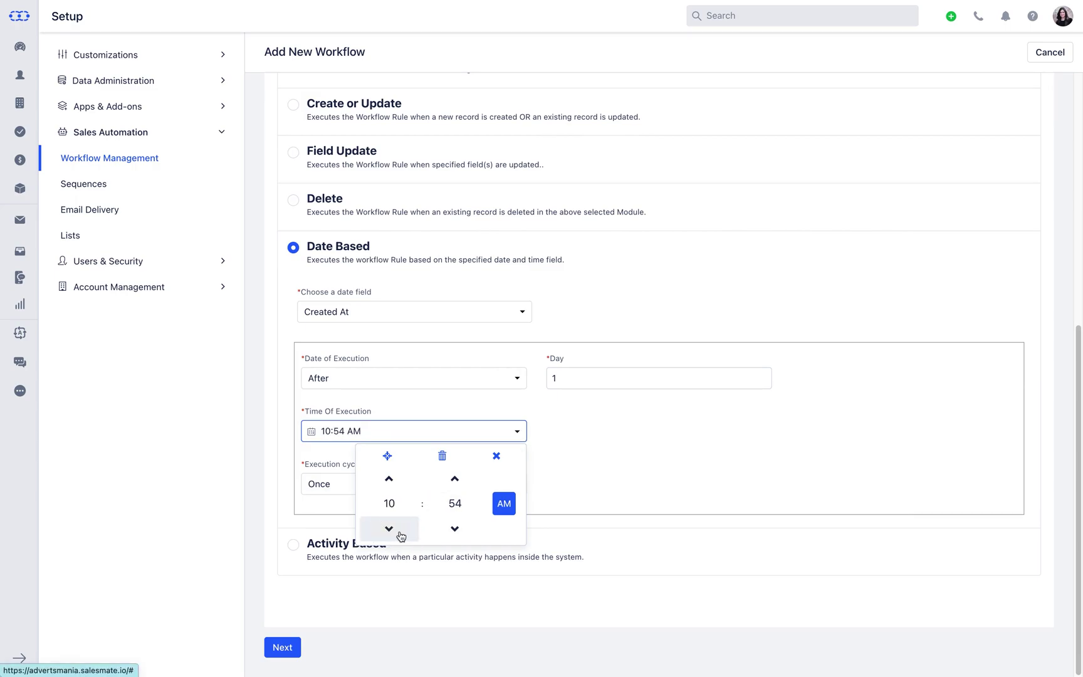
click(580, 467)
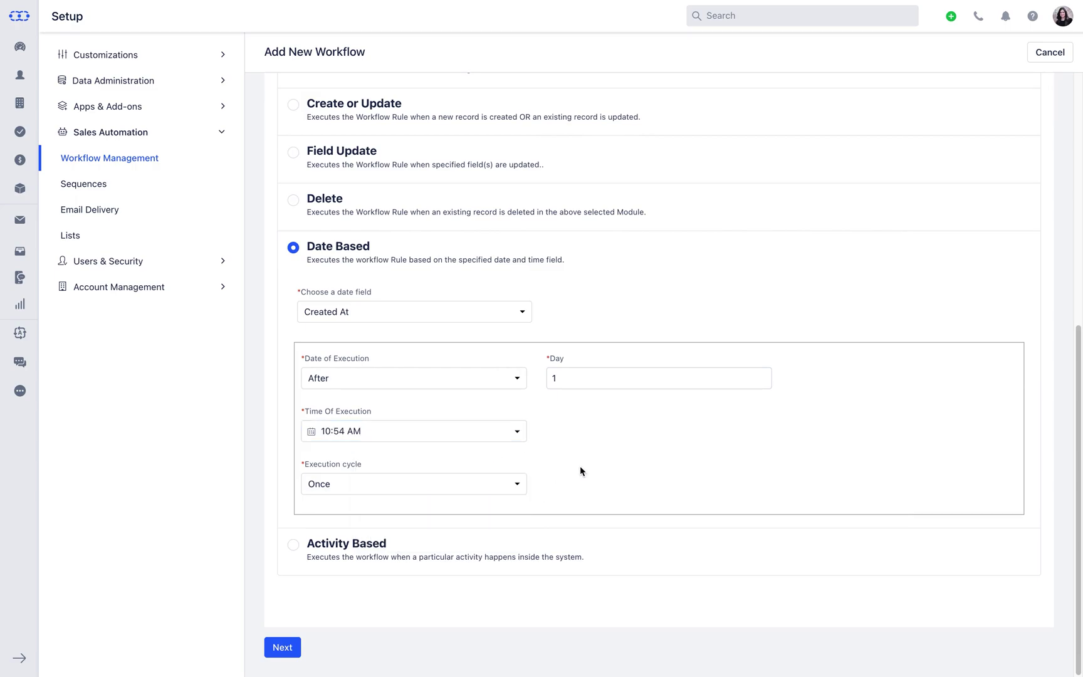
click(506, 485)
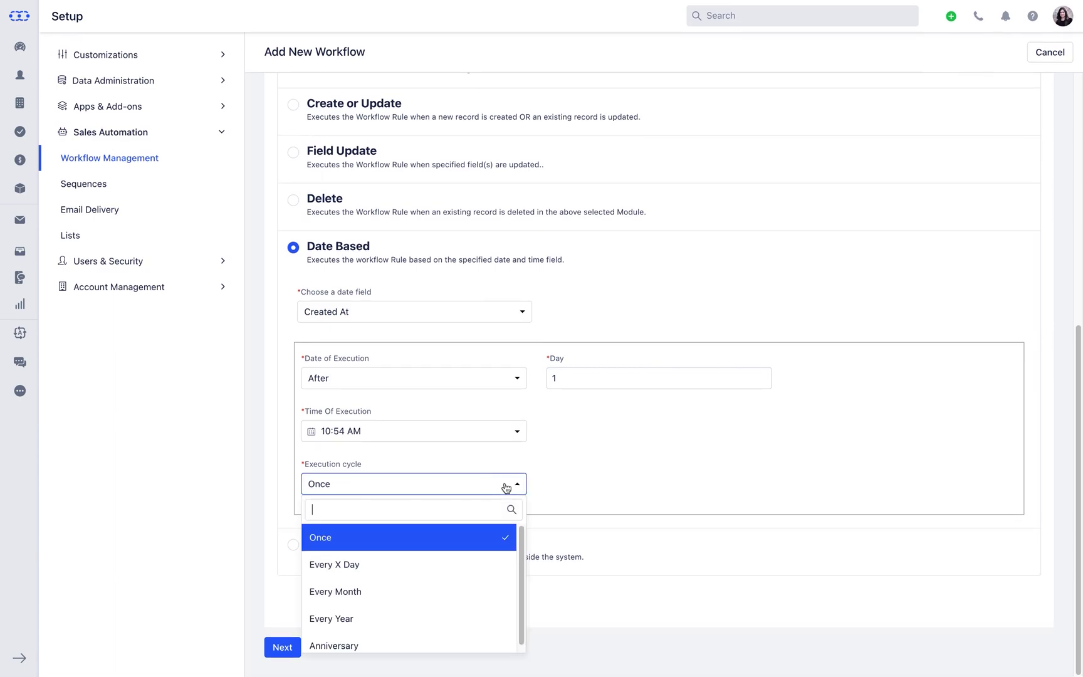
click(505, 487)
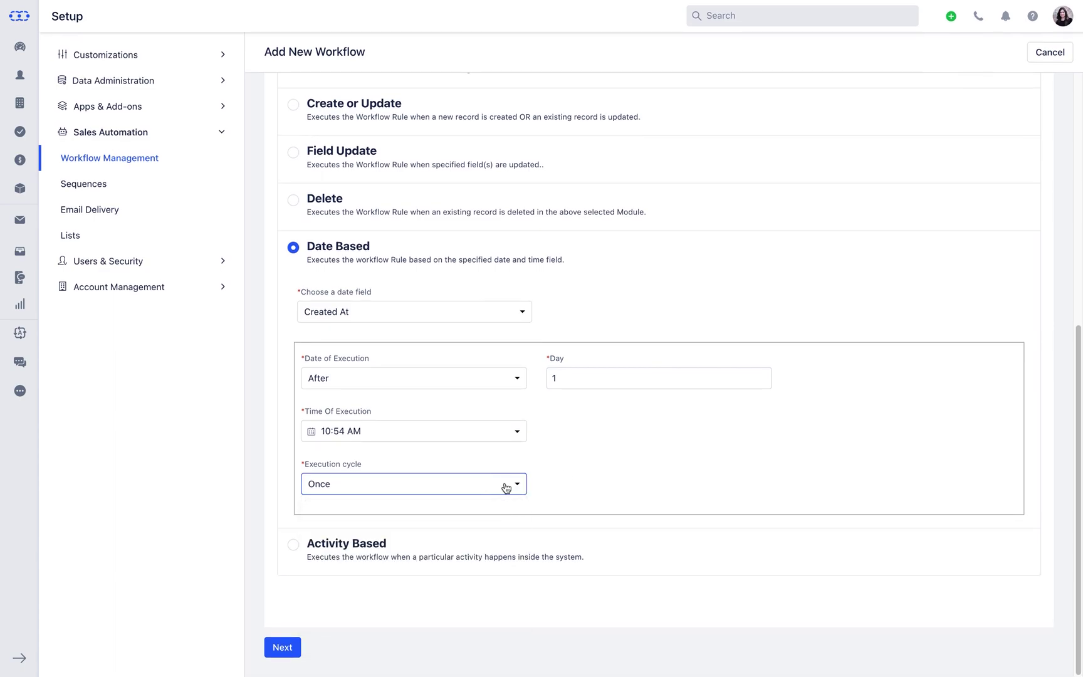
Switch to Activity Based on Note Added by Users and continue to Rule Criteria
click(294, 545)
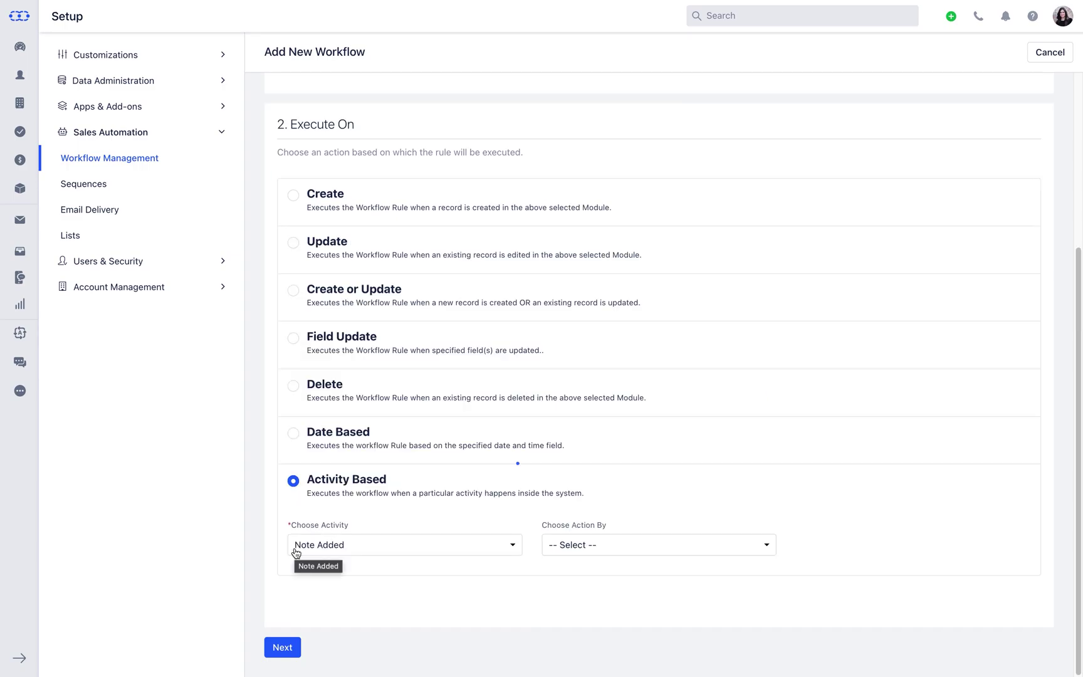
click(296, 551)
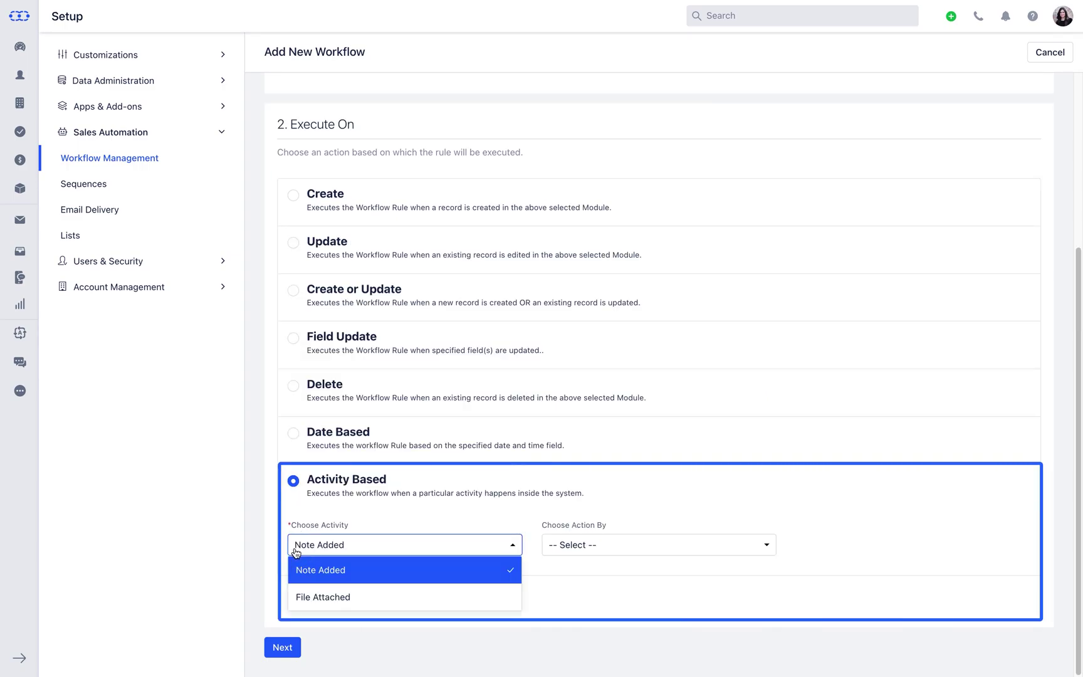
click(368, 565)
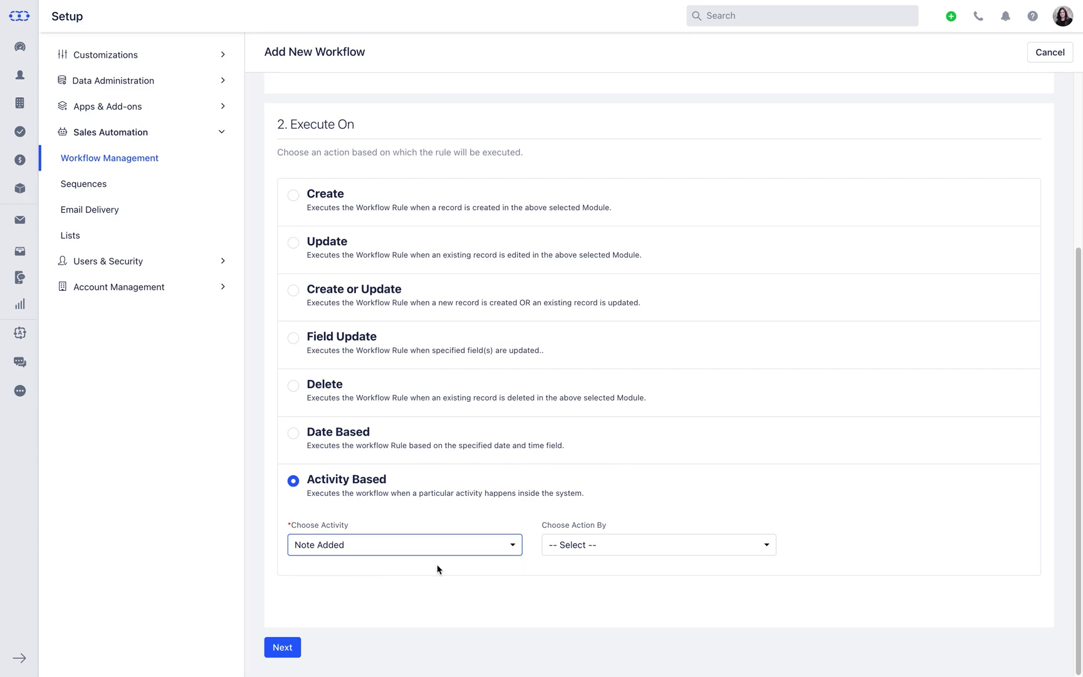
click(620, 550)
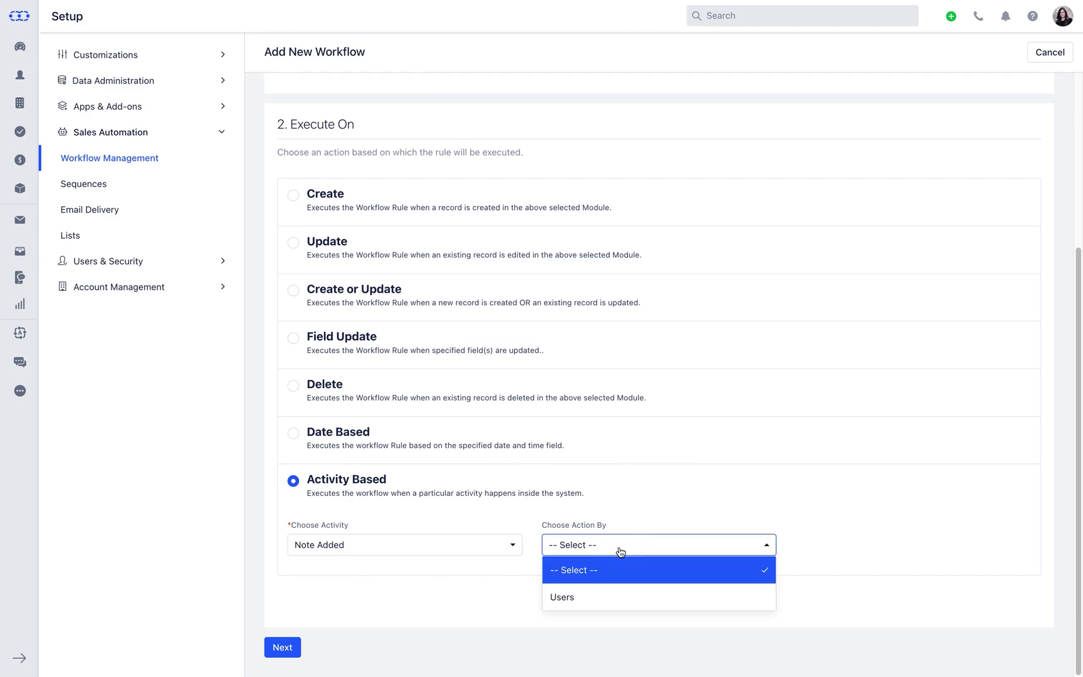
click(620, 602)
click(293, 651)
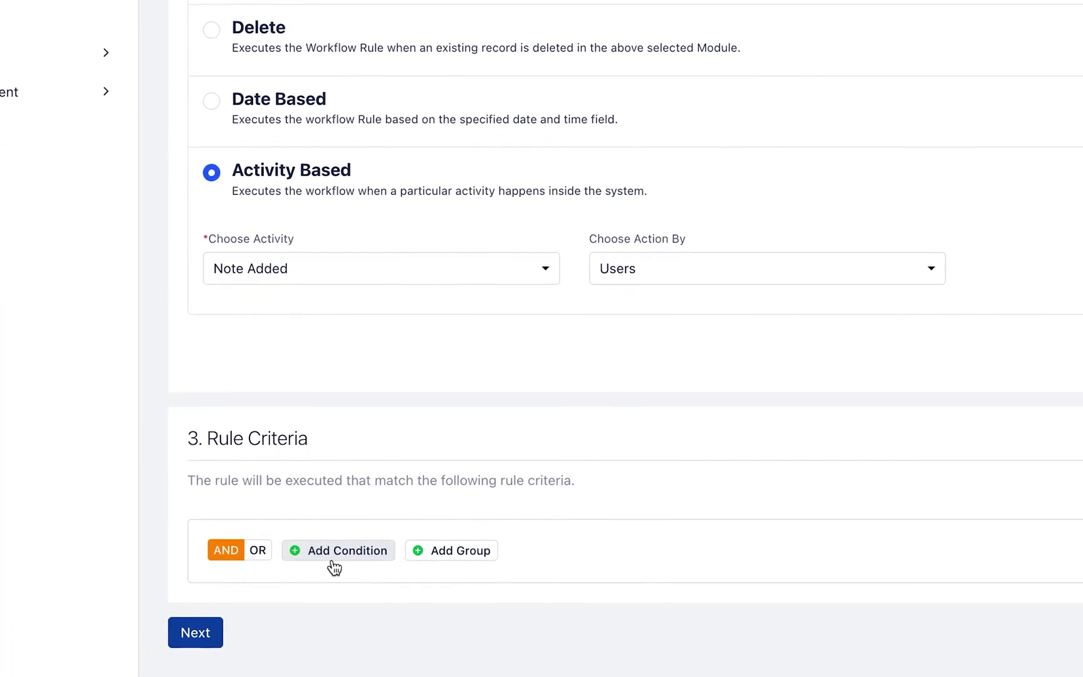
Add a rule condition requiring Tags equals to Post Sales
click(347, 567)
scroll(332, 561, down, 1)
click(331, 560)
text(tags)
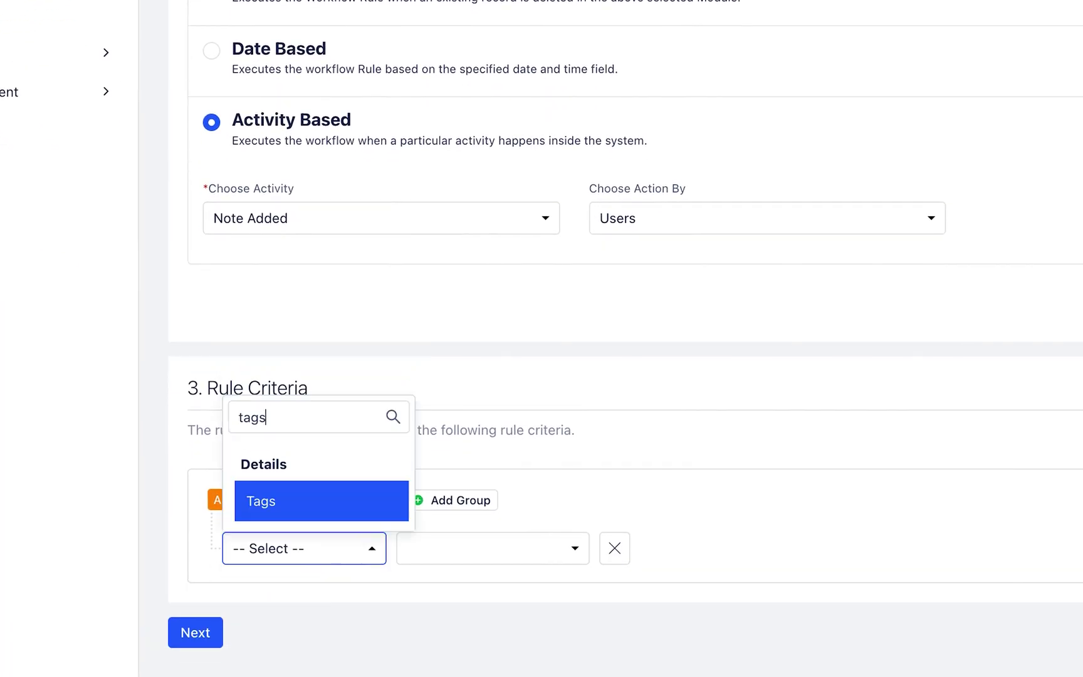
key(Return)
click(574, 552)
click(574, 551)
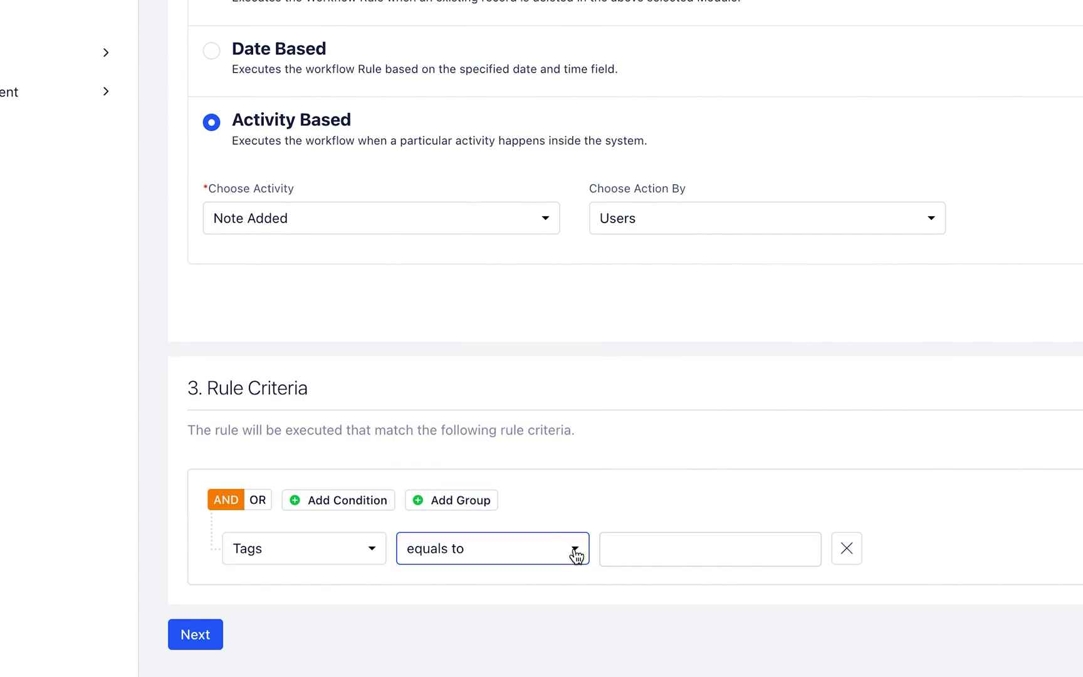
click(643, 552)
text(Post Sales)
key(Return)
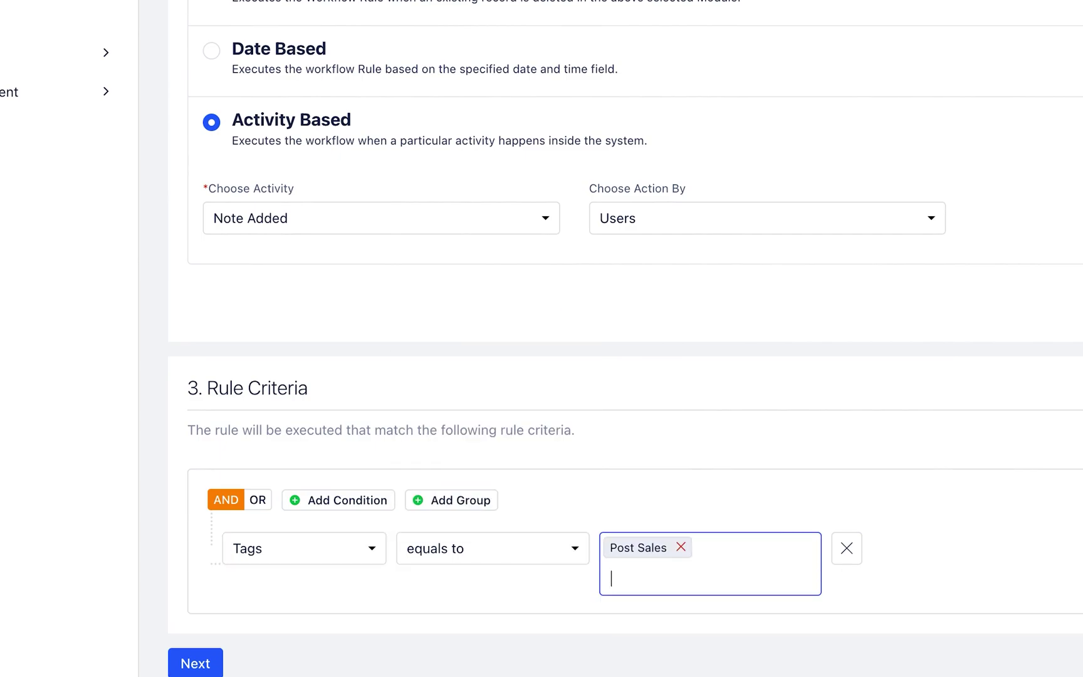
Add a second condition requiring Country is not Empty, then proceed to Actions
click(341, 508)
scroll(342, 516, down, 3)
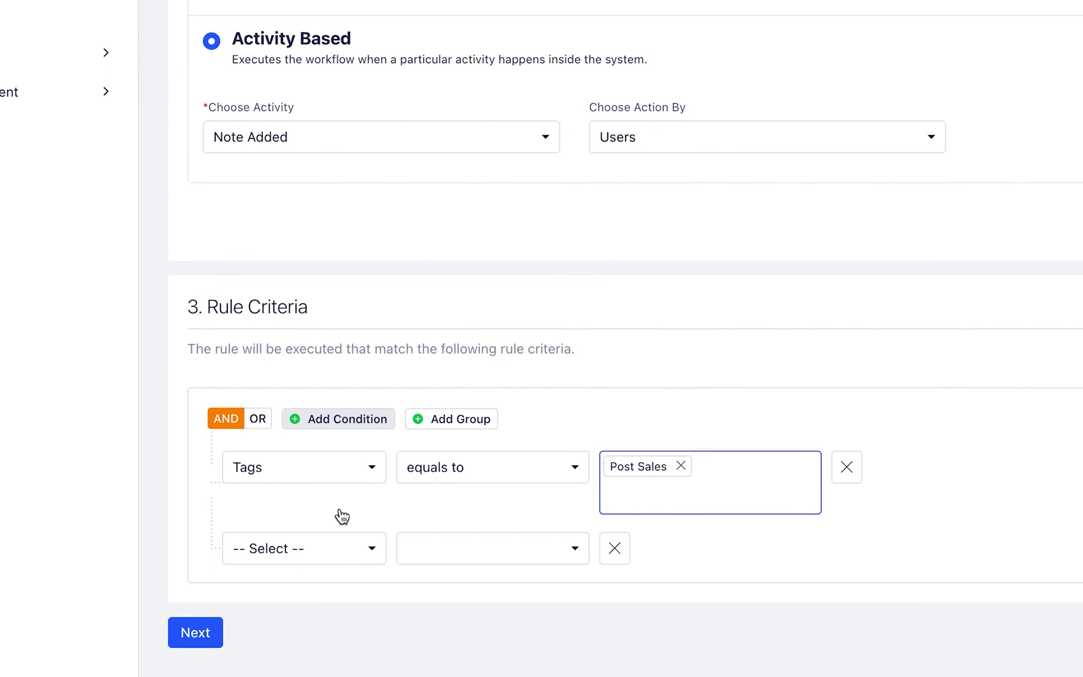
click(346, 549)
text(coun)
key(Return)
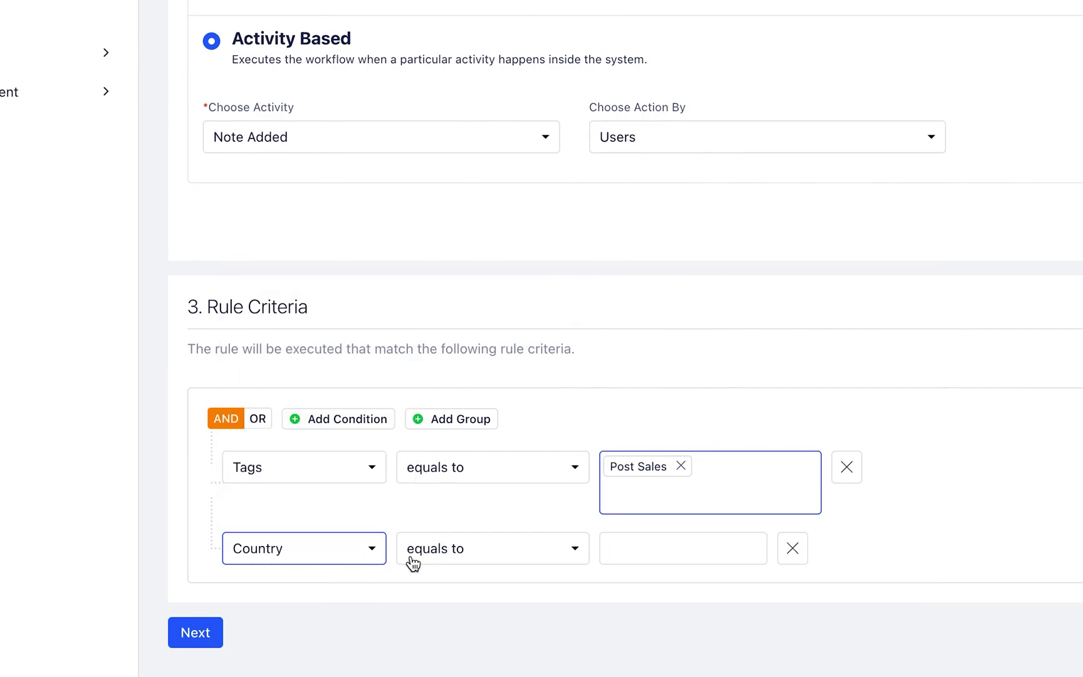
click(574, 551)
scroll(567, 506, down, 3)
click(567, 505)
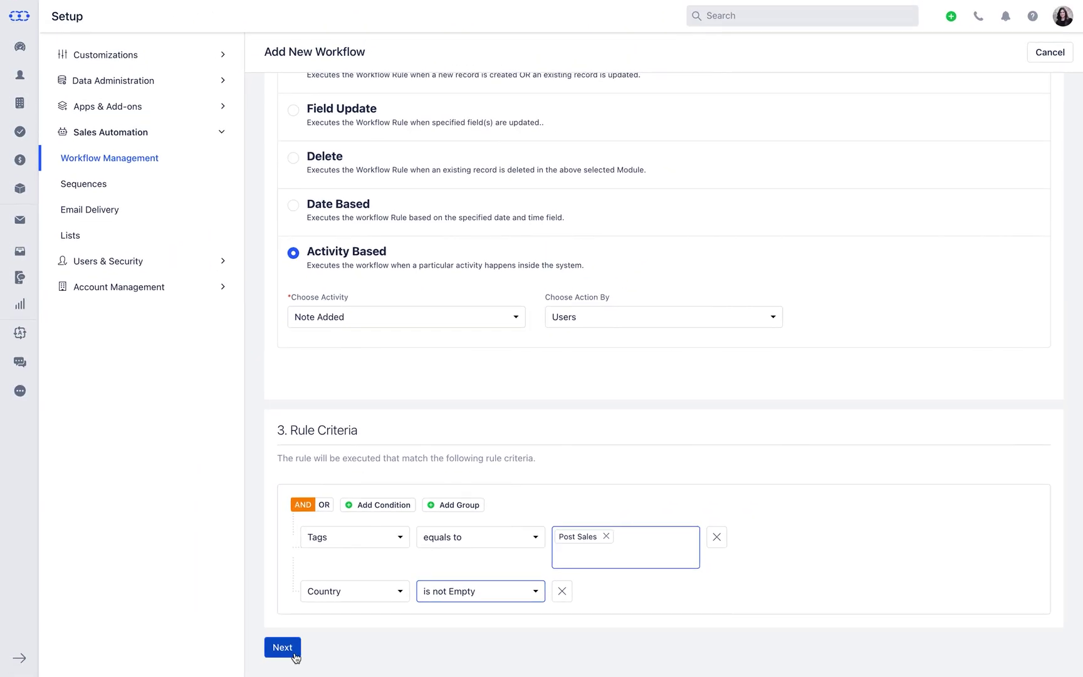
click(284, 647)
scroll(295, 652, down, 6)
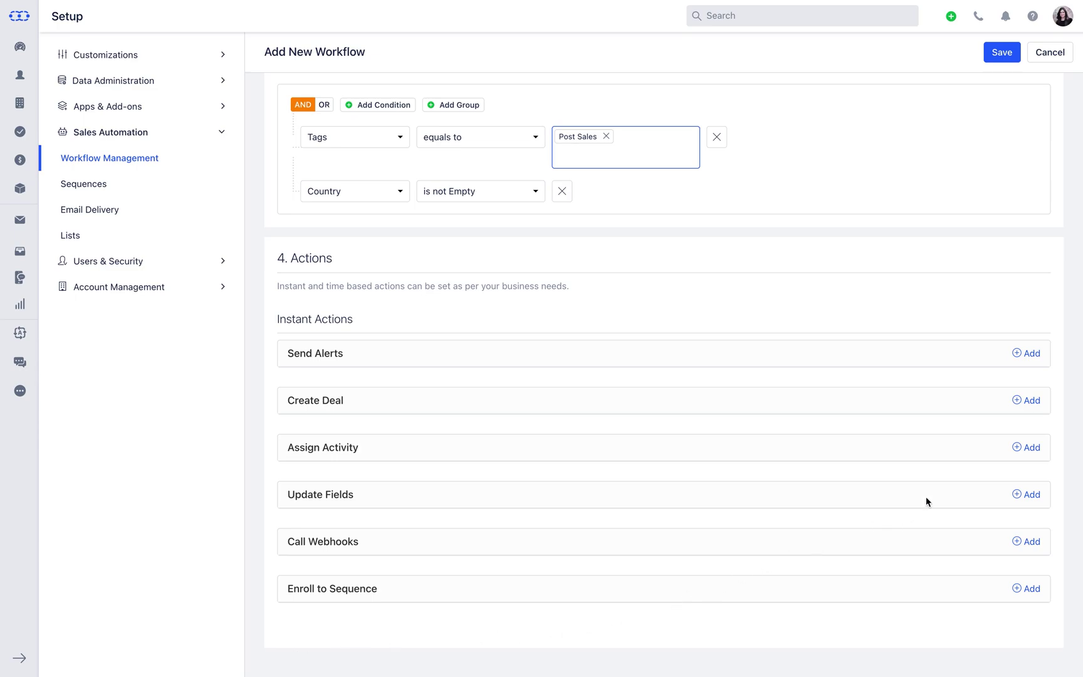
Add a Send Alerts action named 'Lead Nurture Email' using the Black Friday Offer 2022 template
click(1028, 352)
scroll(1030, 349, down, 3)
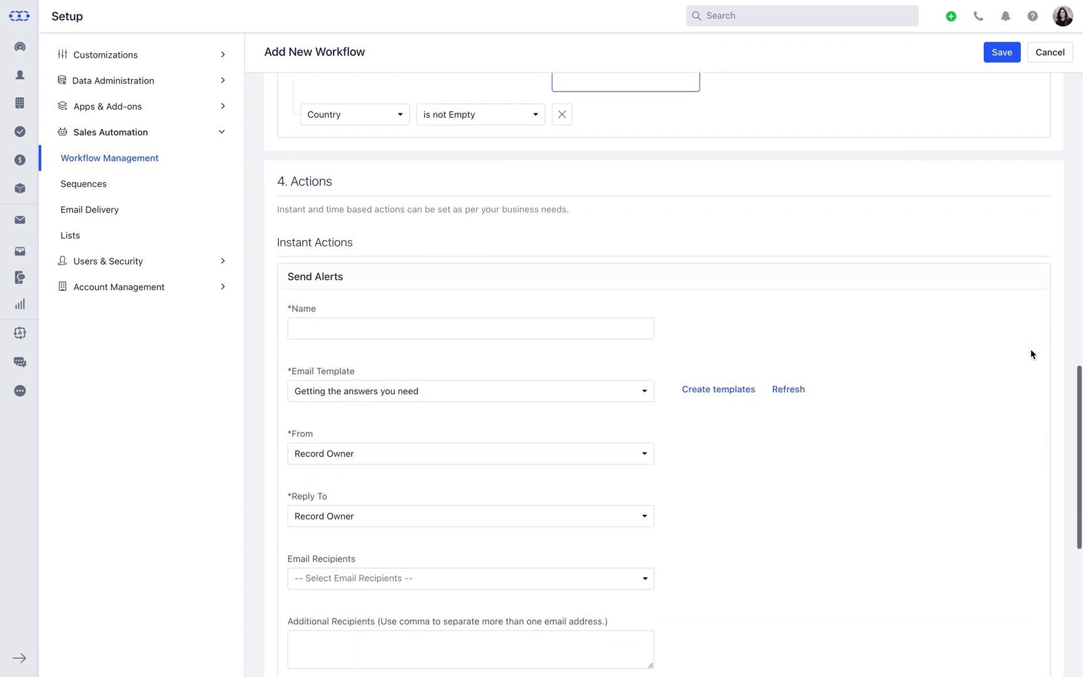
click(439, 241)
text(Lead )
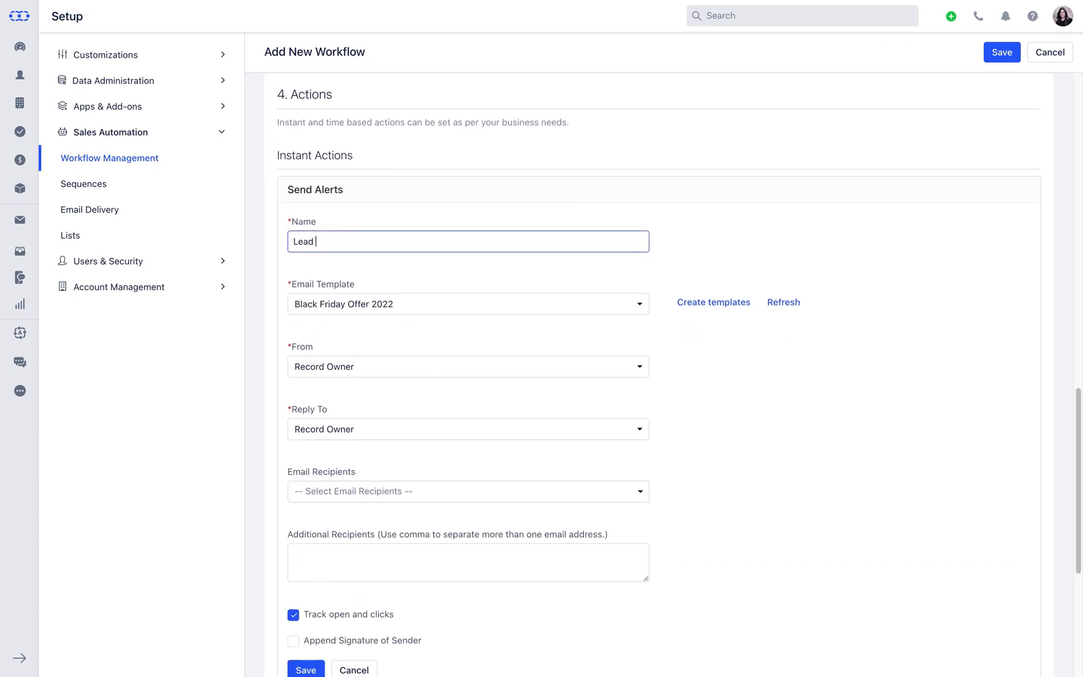
text(Nurture Email)
click(640, 305)
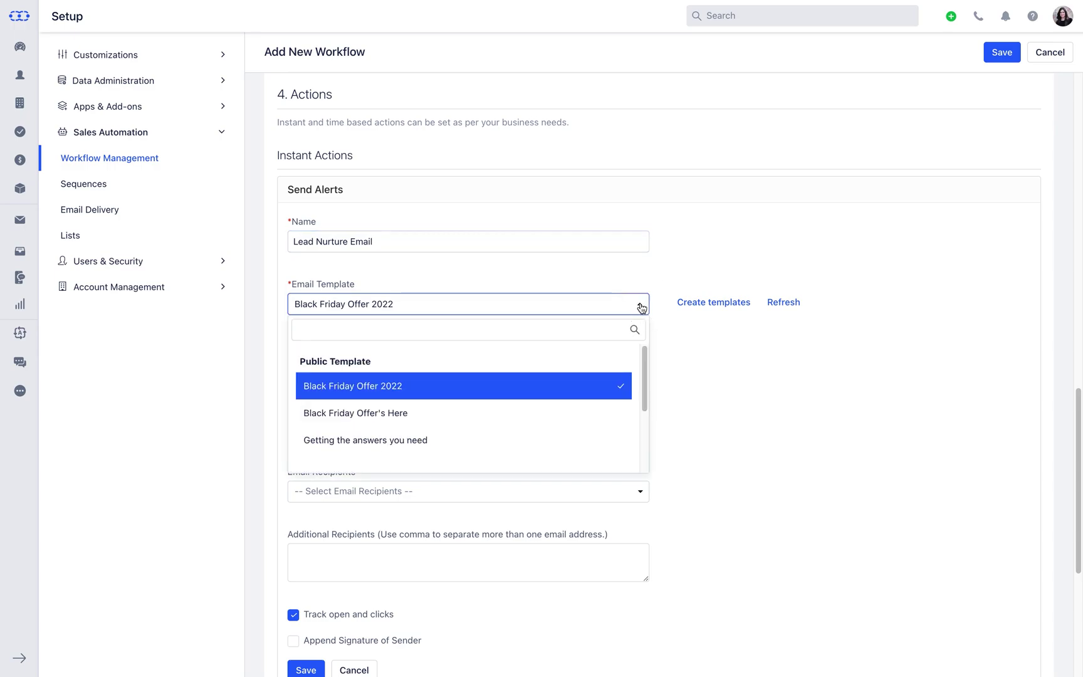
click(640, 306)
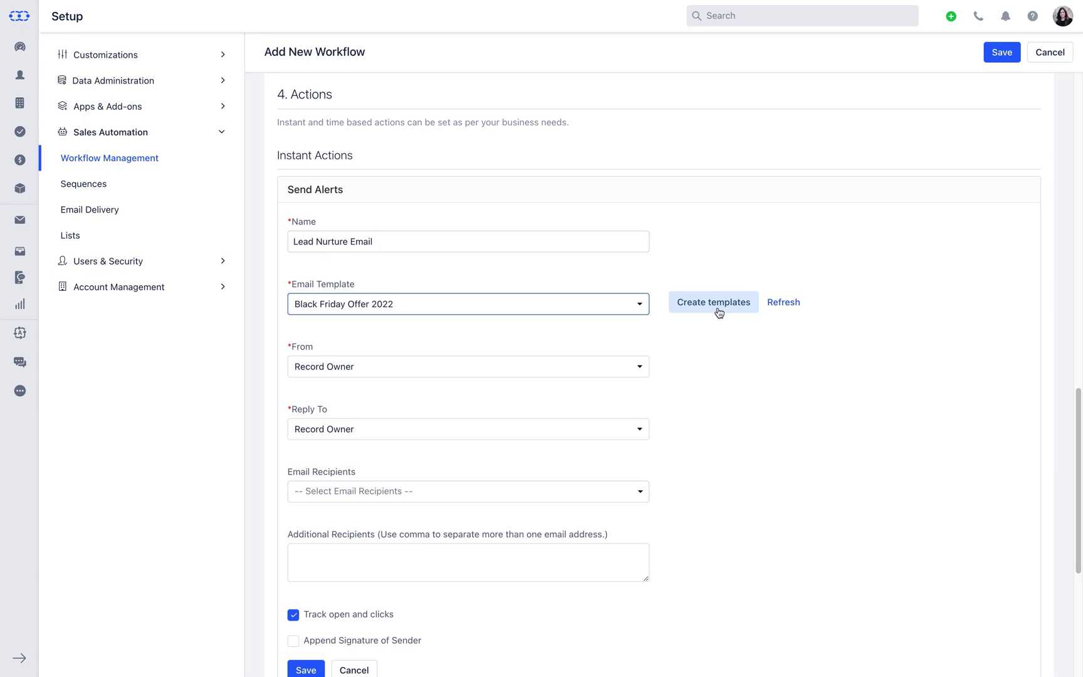
scroll(719, 312, down, 1)
Choose the alert's sender user and reply-to user
click(642, 302)
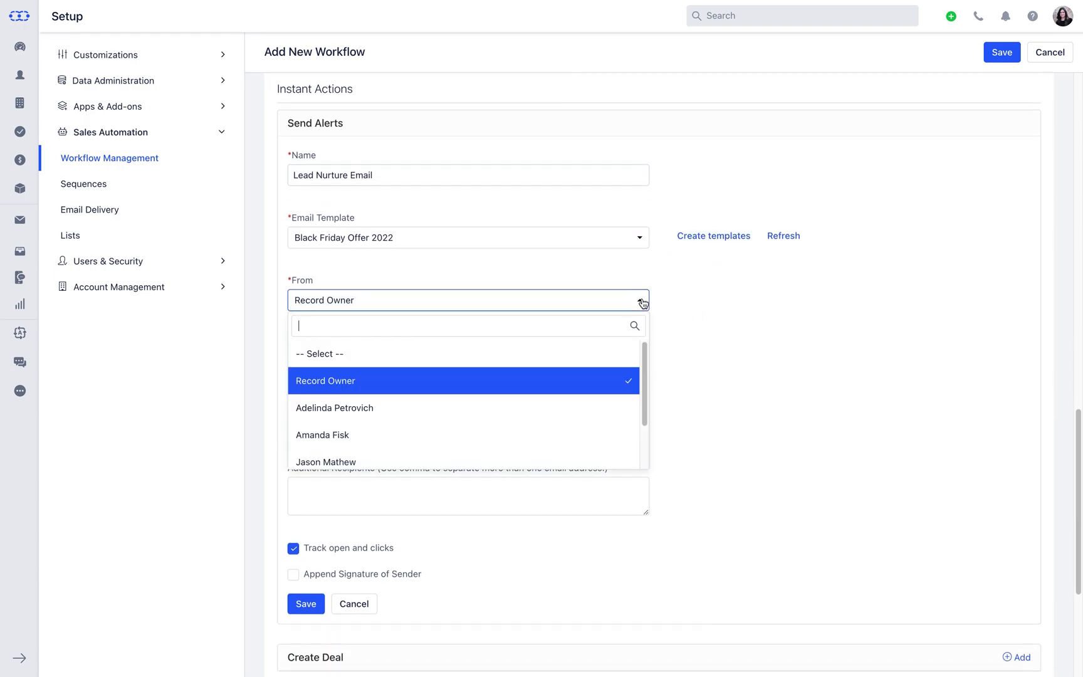
text(aman)
key(Return)
scroll(641, 305, down, 2)
click(640, 306)
text(lisa)
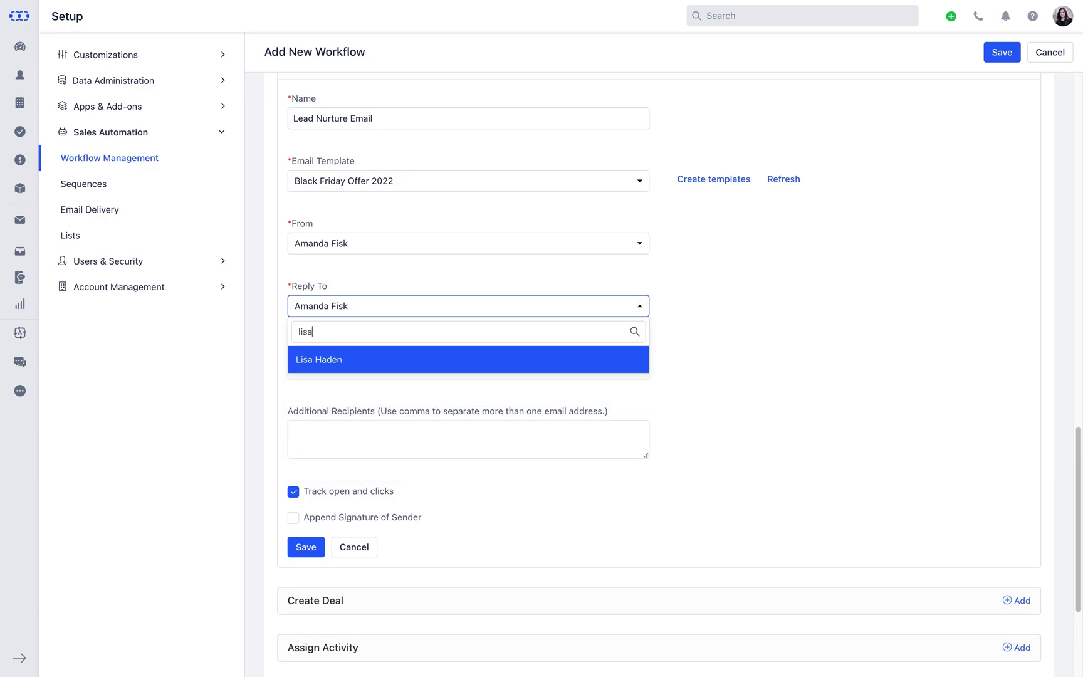
key(Return)
Send to all five recipient types plus an extra email address, append the sender's signature, and save
scroll(387, 313, down, 2)
click(387, 296)
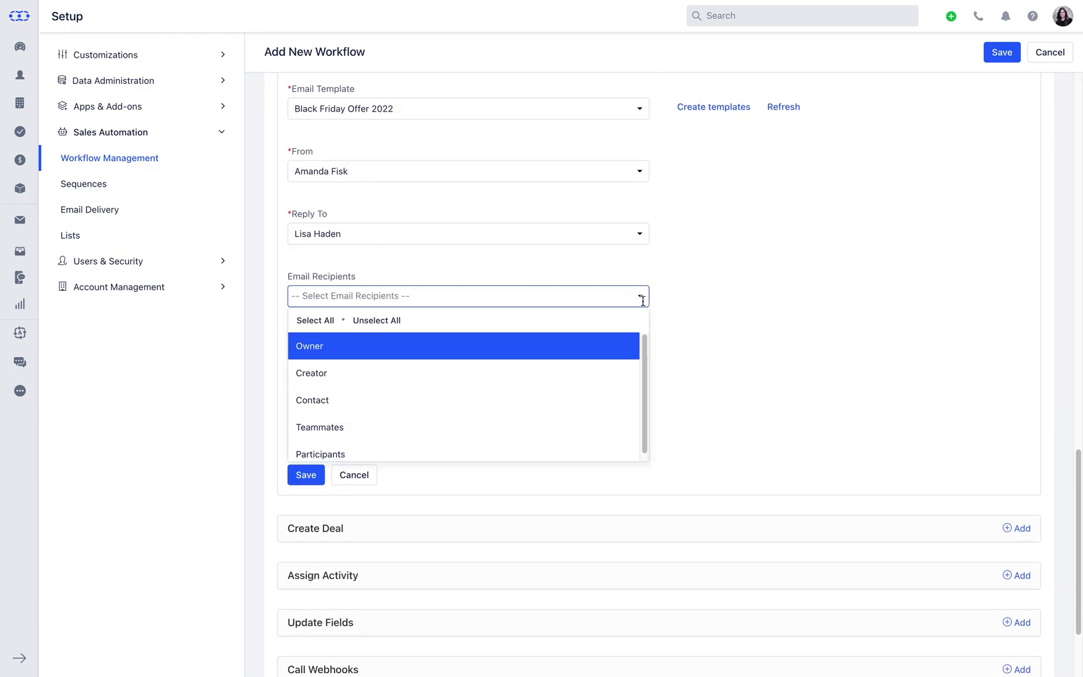
click(338, 321)
click(665, 317)
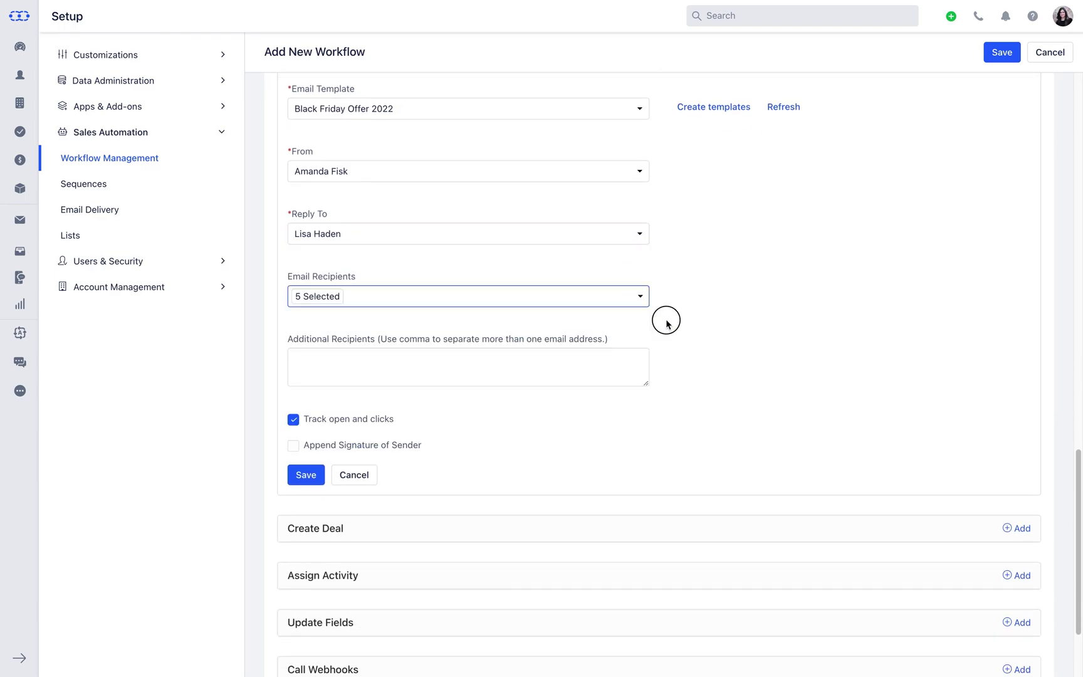
click(636, 366)
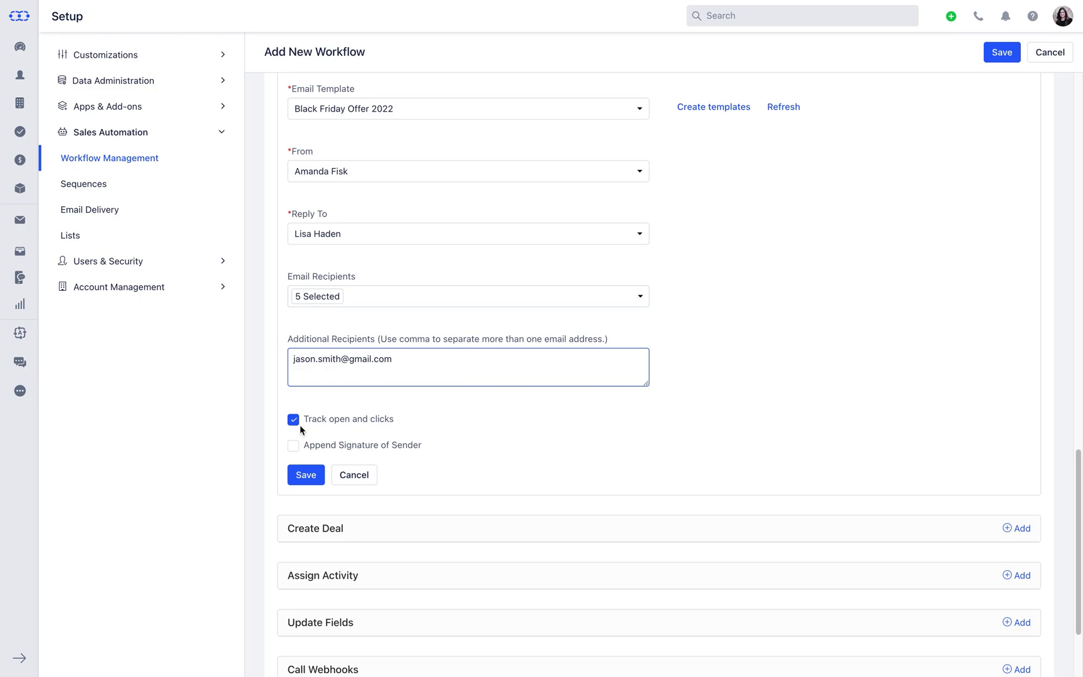
click(296, 448)
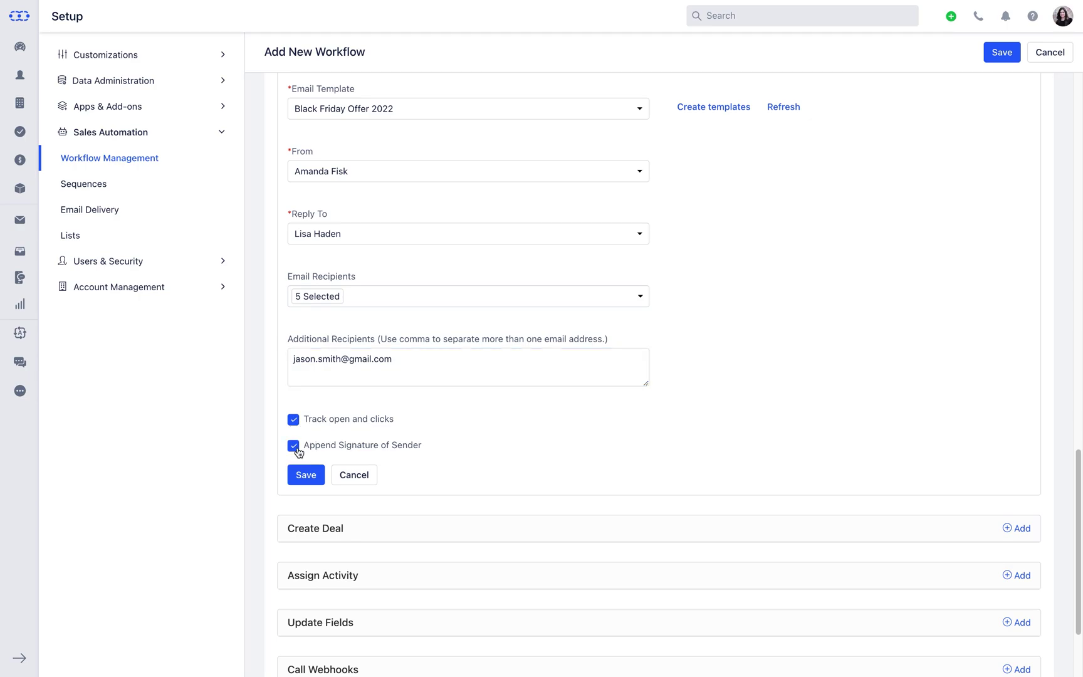
click(308, 475)
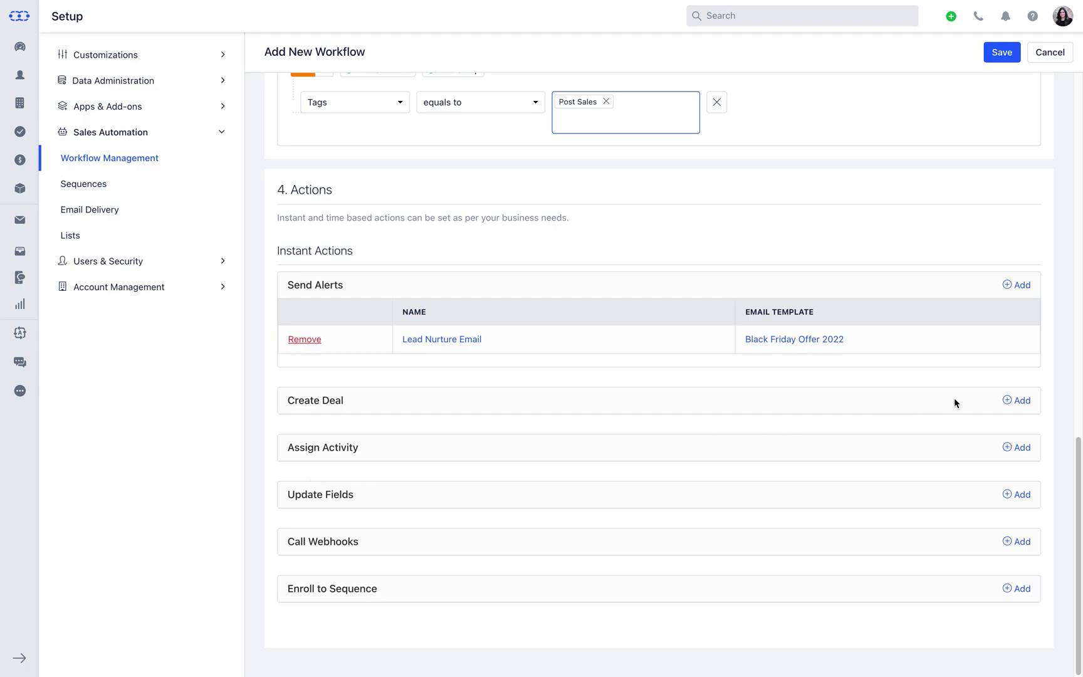
Add a Create Deal action titled 'Deal for{{Contact.firstName}}'
click(1005, 402)
scroll(1002, 403, down, 4)
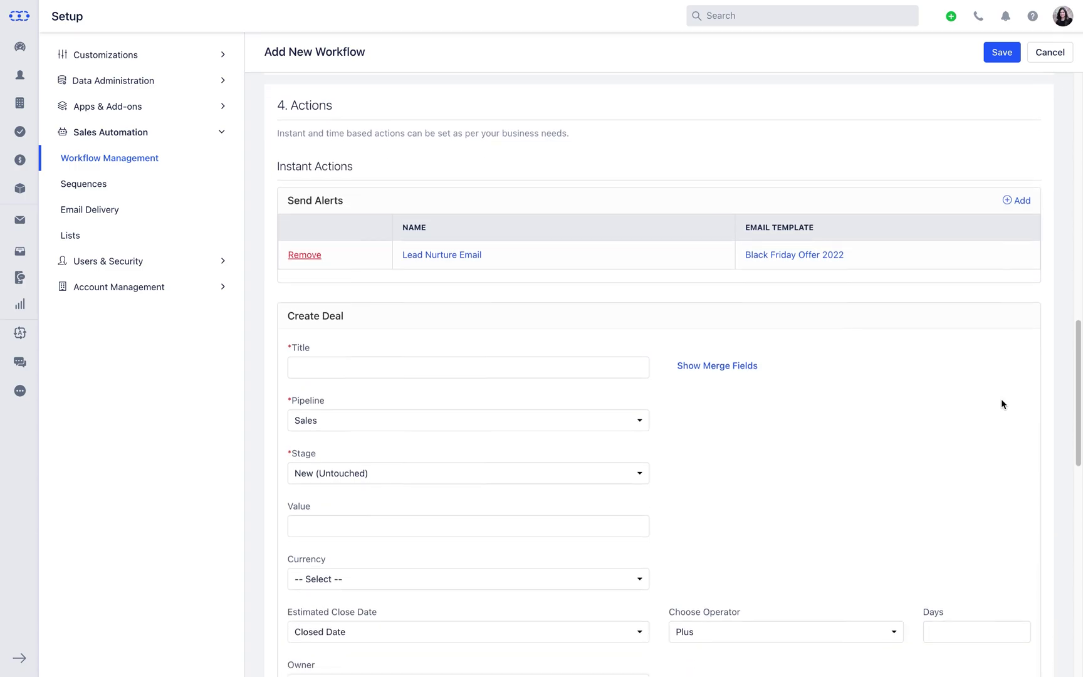
click(588, 198)
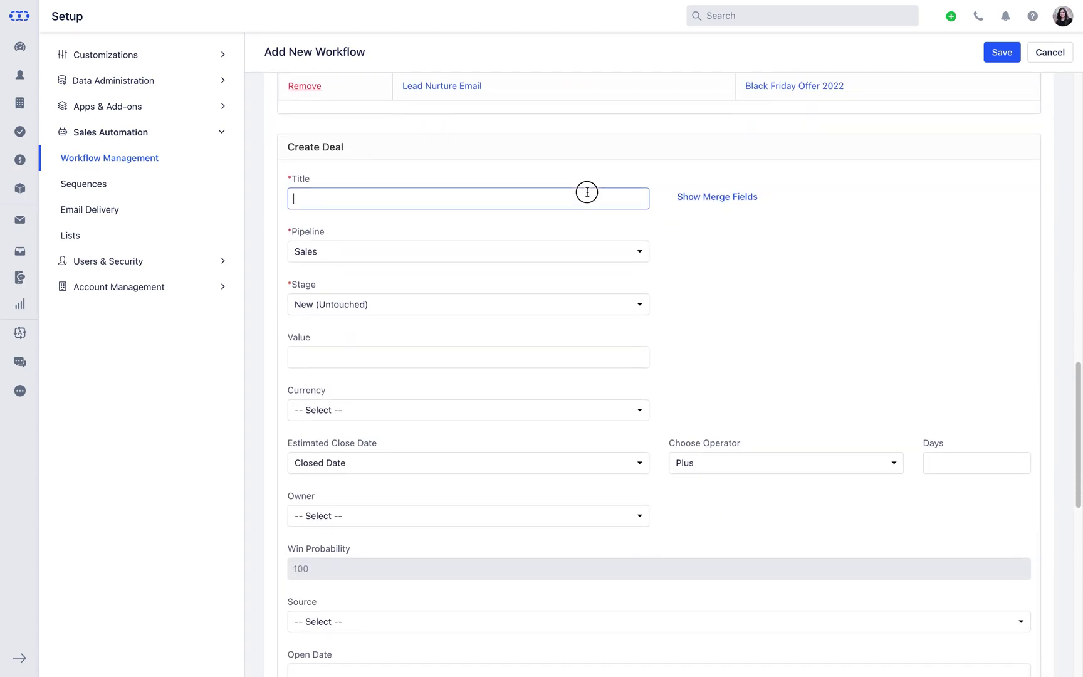
text(Deal for)
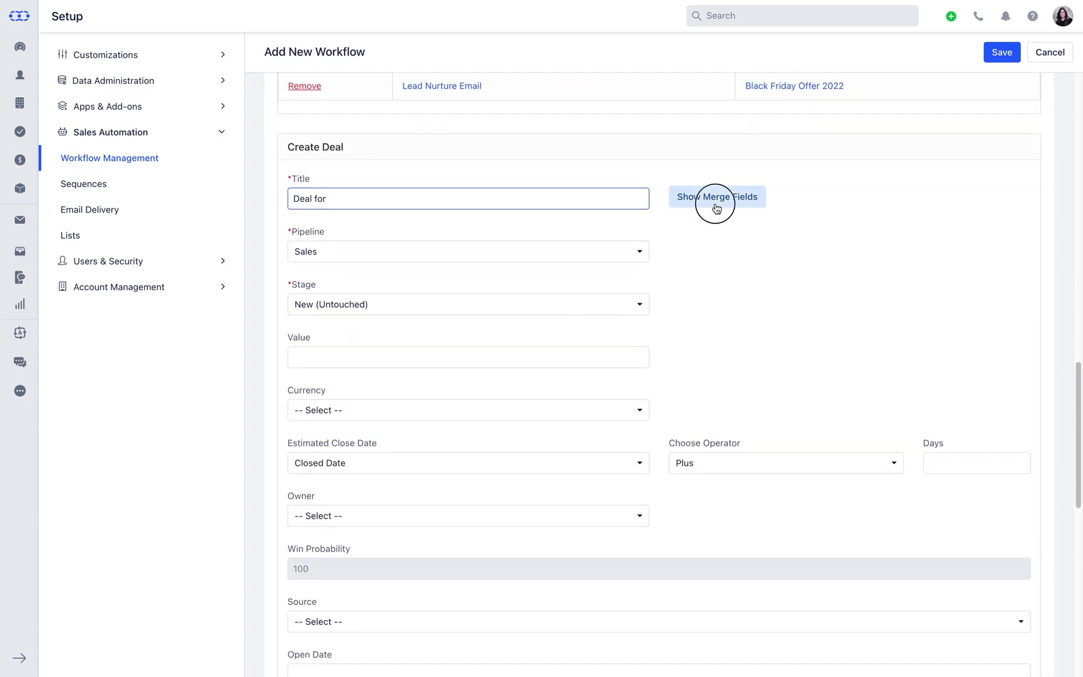
click(714, 207)
click(683, 253)
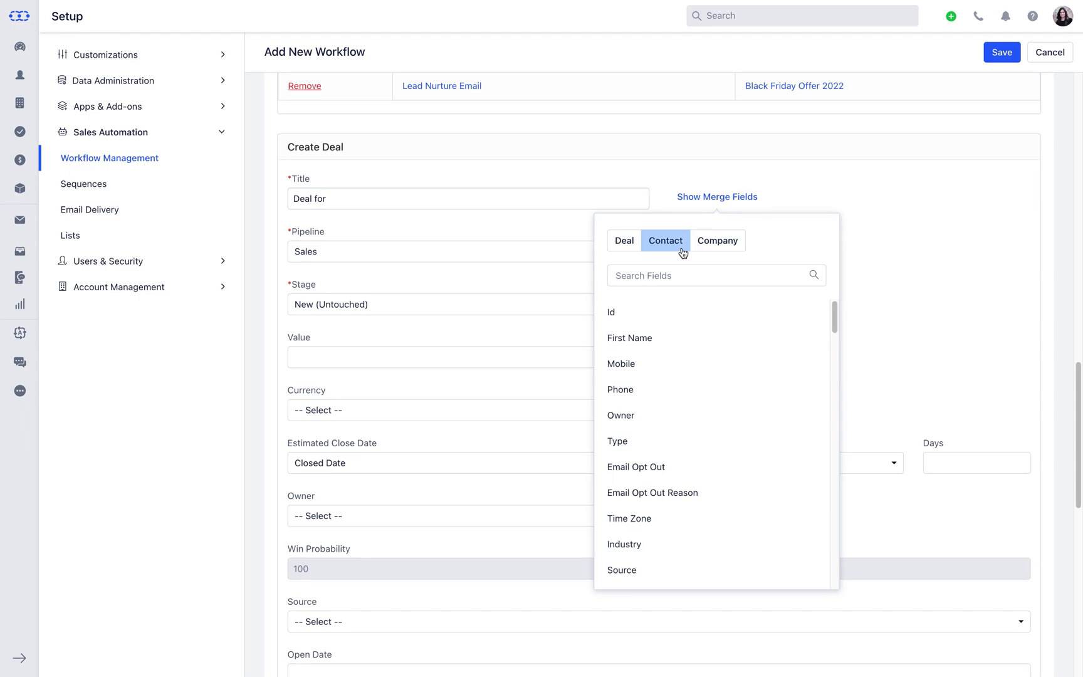
click(692, 339)
Put the deal in Post Sales, New (Untouched) stage, value 5600, assign an owner, and save
click(639, 257)
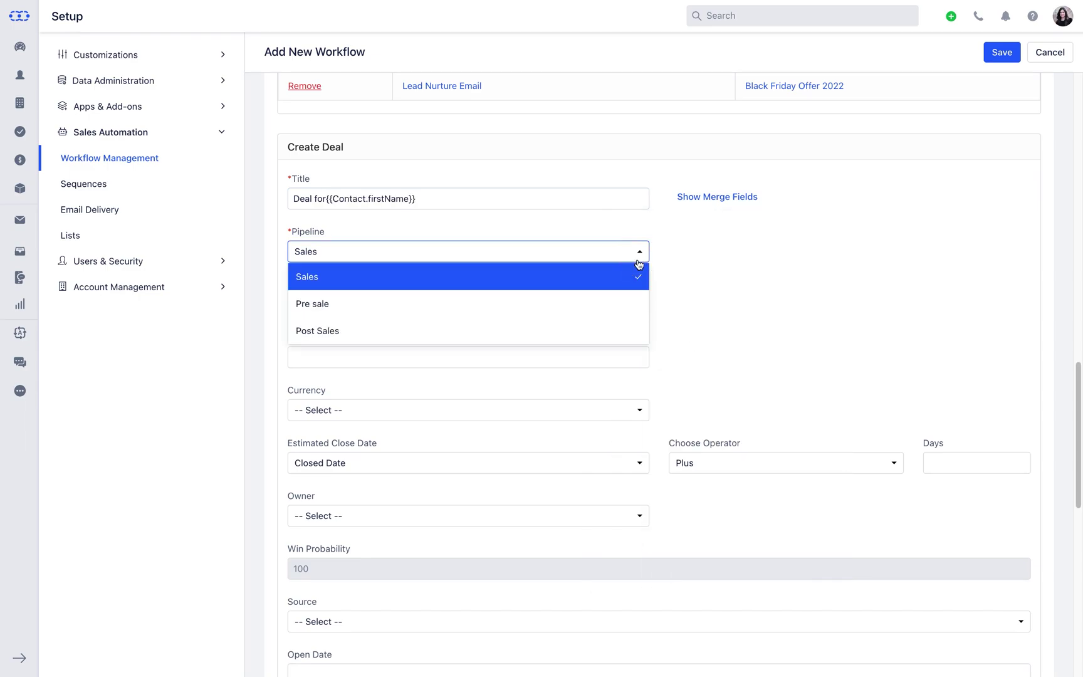
click(617, 325)
click(639, 306)
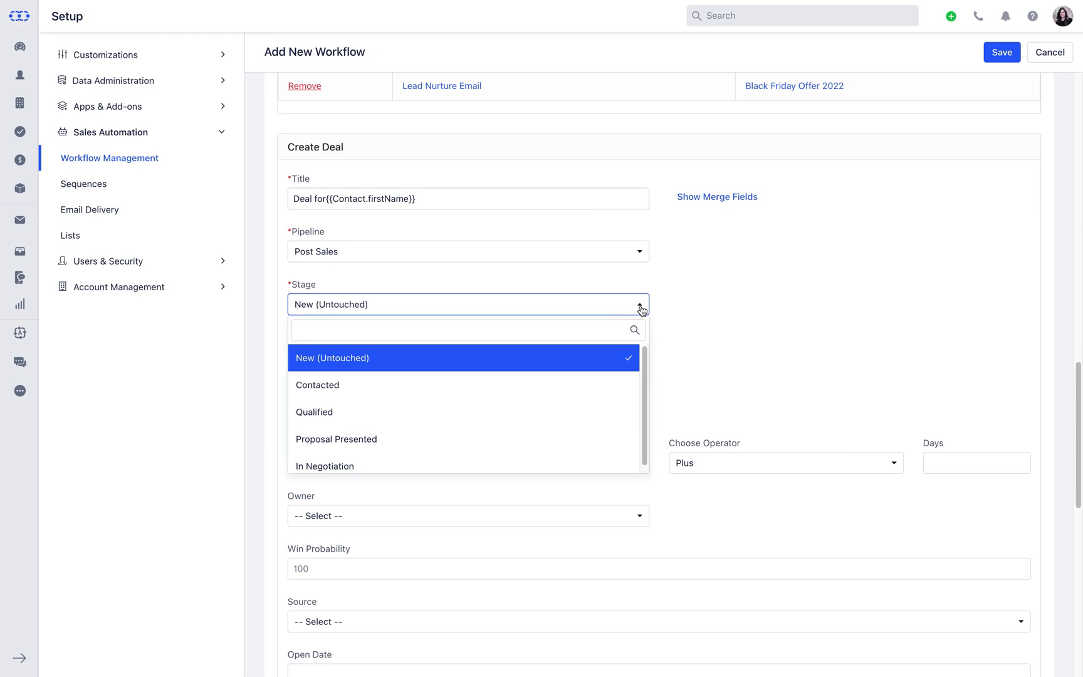
click(640, 310)
click(633, 357)
text(5600)
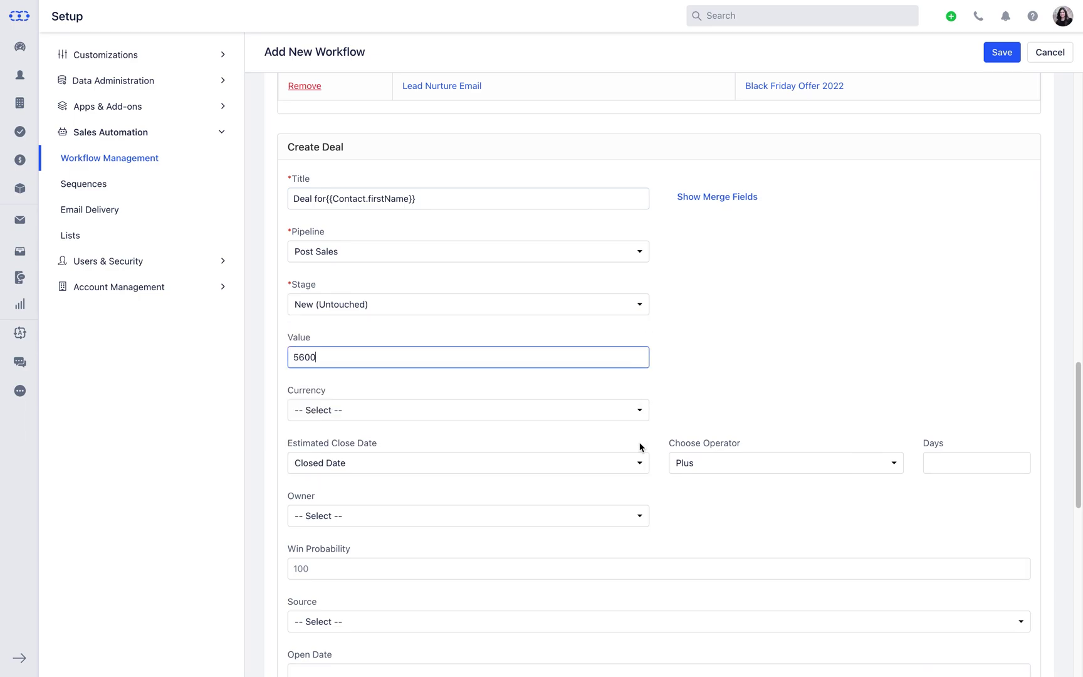
scroll(640, 447, down, 2)
click(639, 412)
click(317, 520)
scroll(439, 407, down, 3)
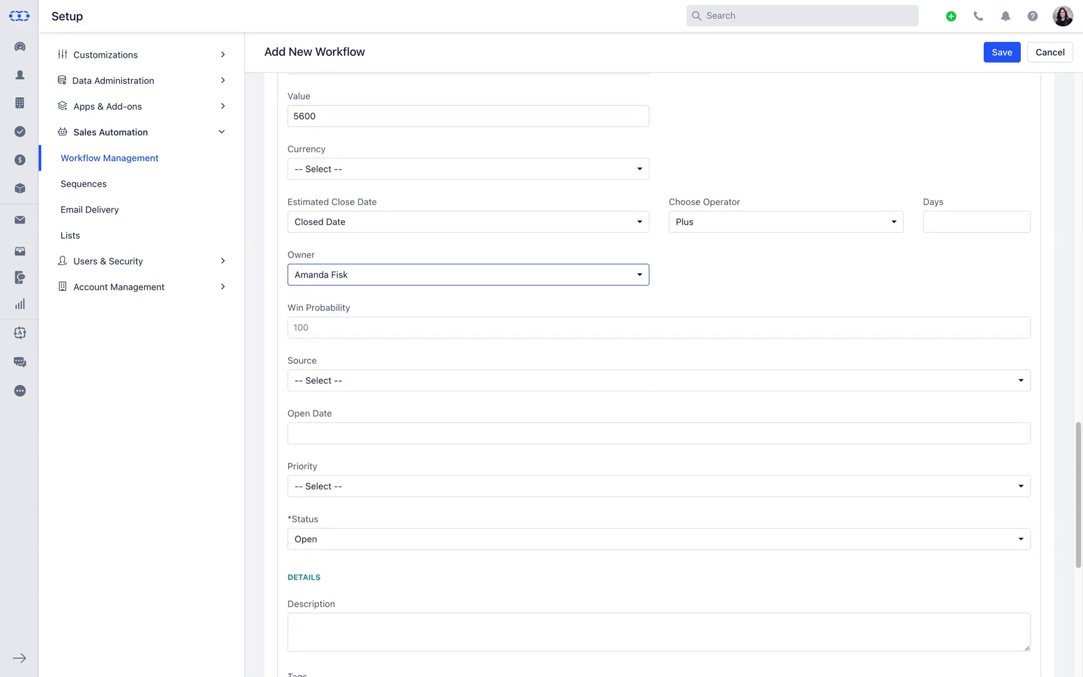
scroll(660, 423, down, 5)
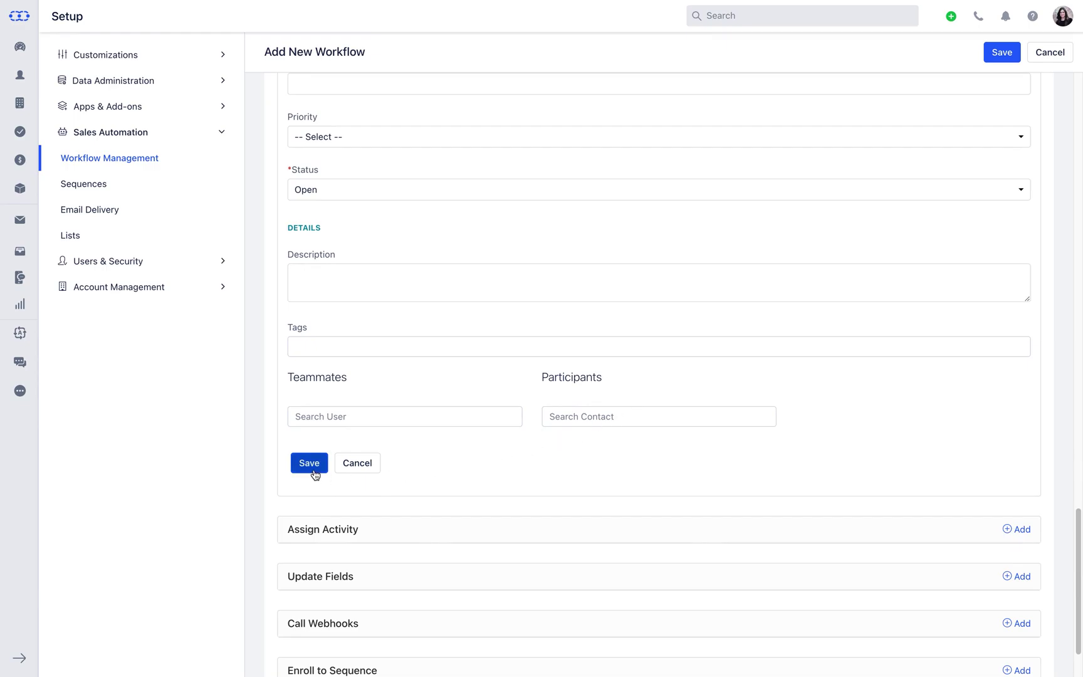
click(309, 463)
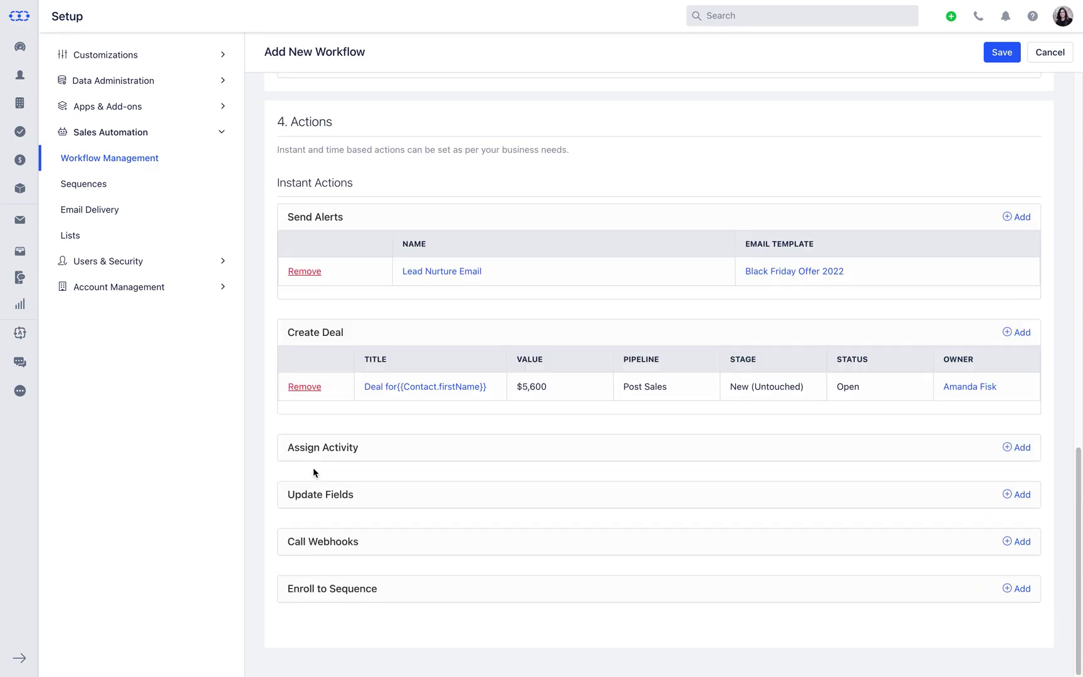
Add an Assign Activity action titled 'Calls with{{Contact.firstName}}'
click(1015, 448)
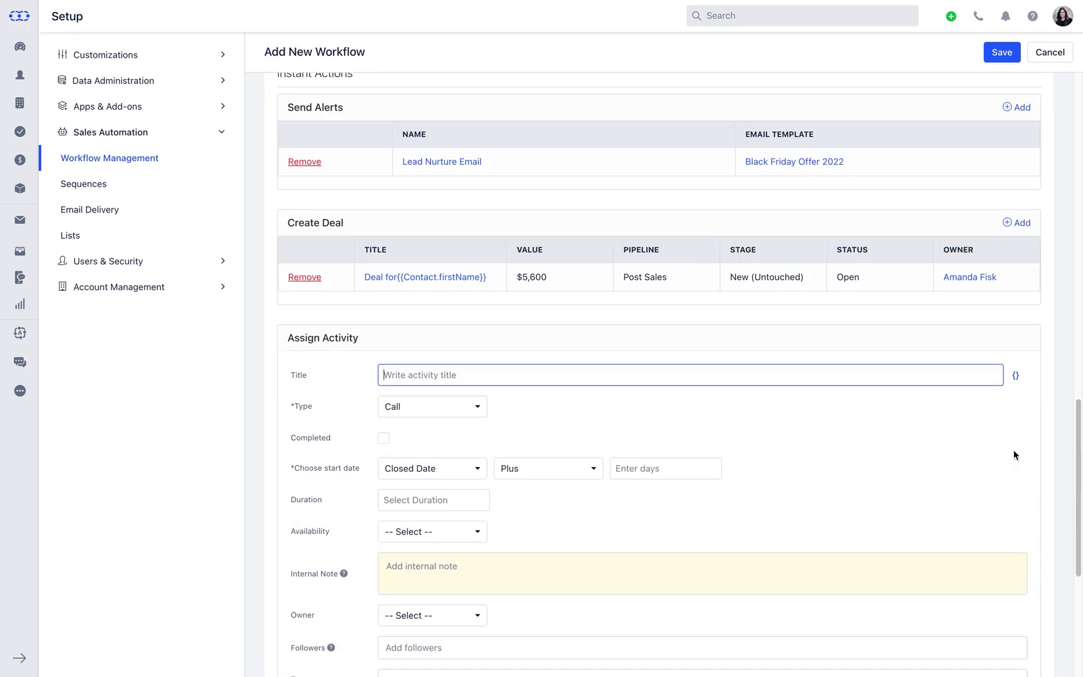
text(Calls with)
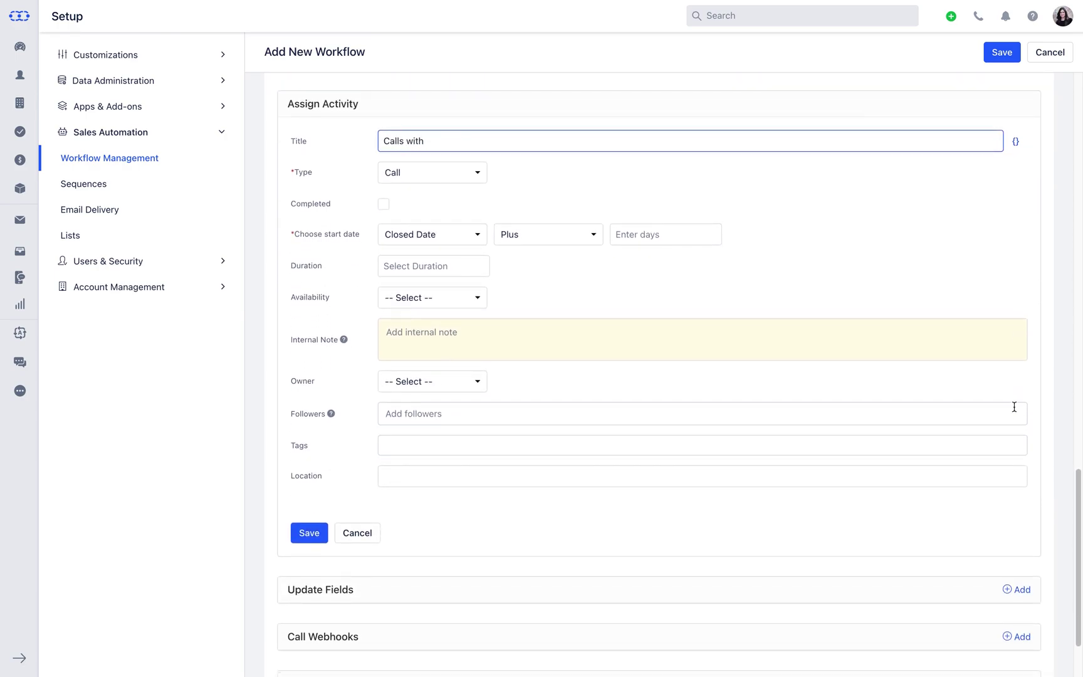
click(1015, 141)
click(909, 188)
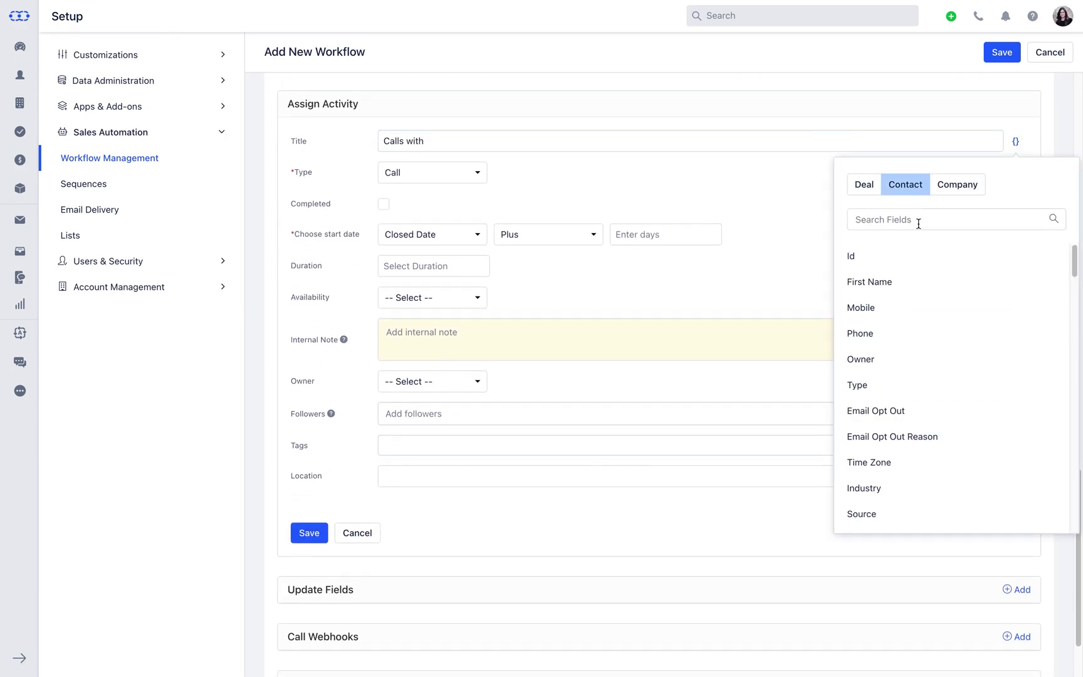
click(915, 285)
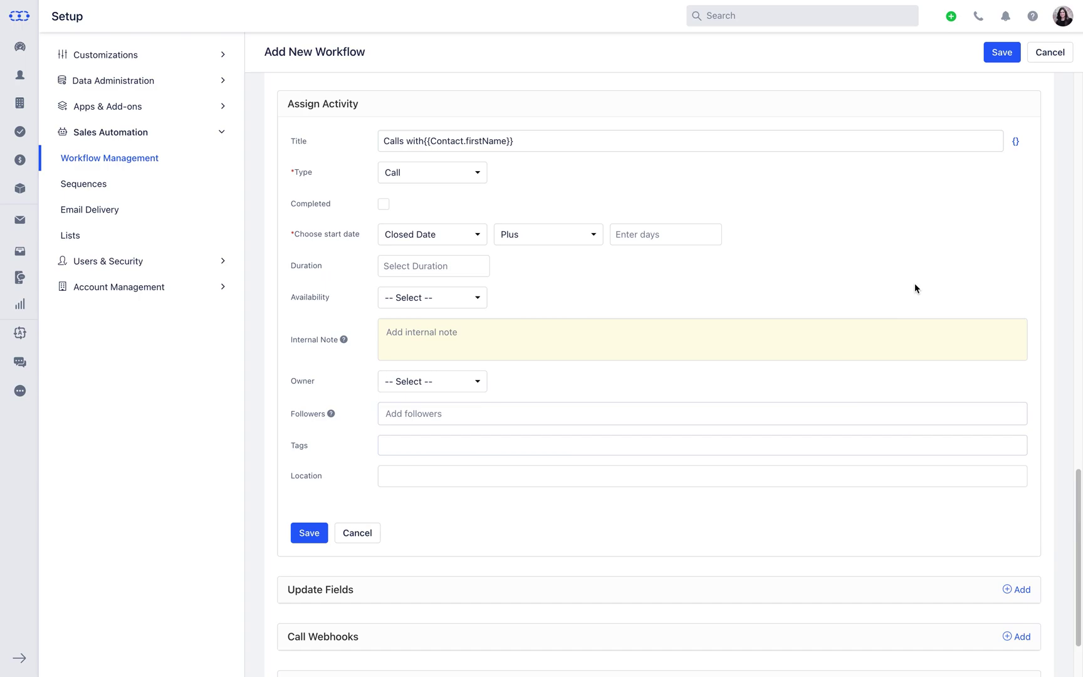
Start the activity Created At plus 1 day, lasting 01:00, marked Free
click(482, 237)
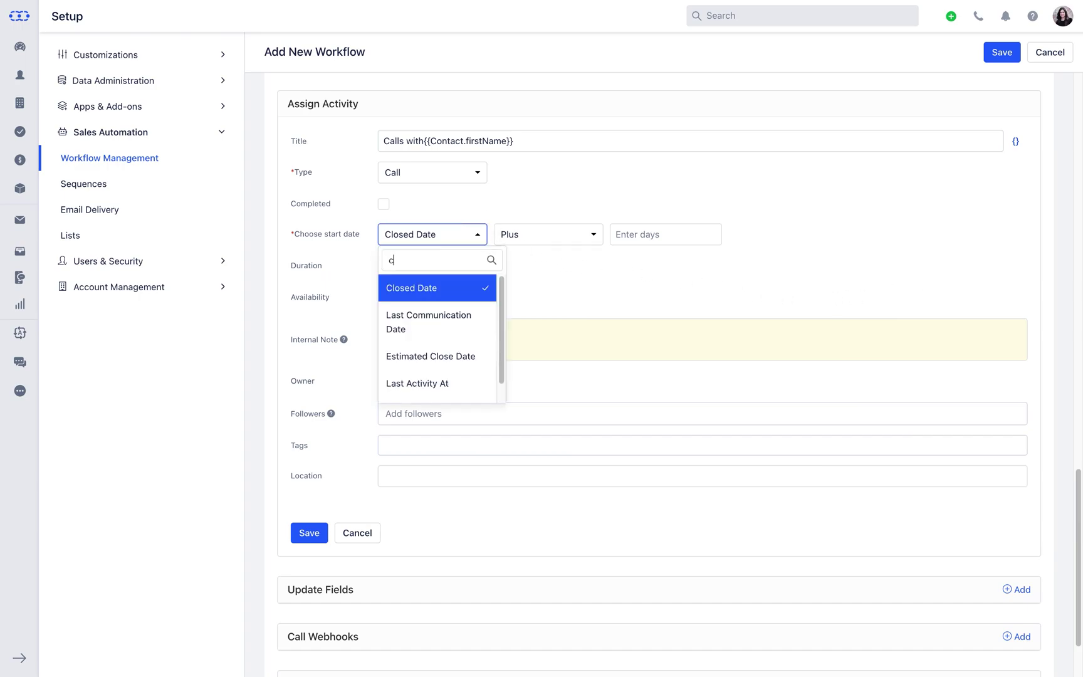
click(426, 276)
click(600, 238)
click(633, 235)
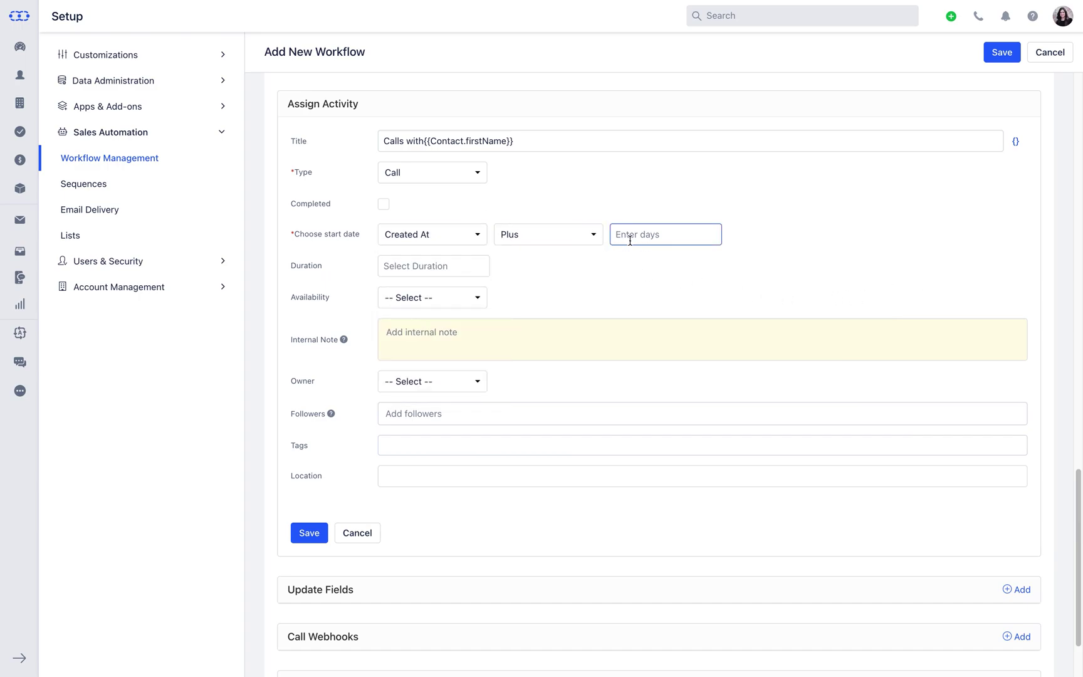
text(1)
click(469, 276)
click(433, 352)
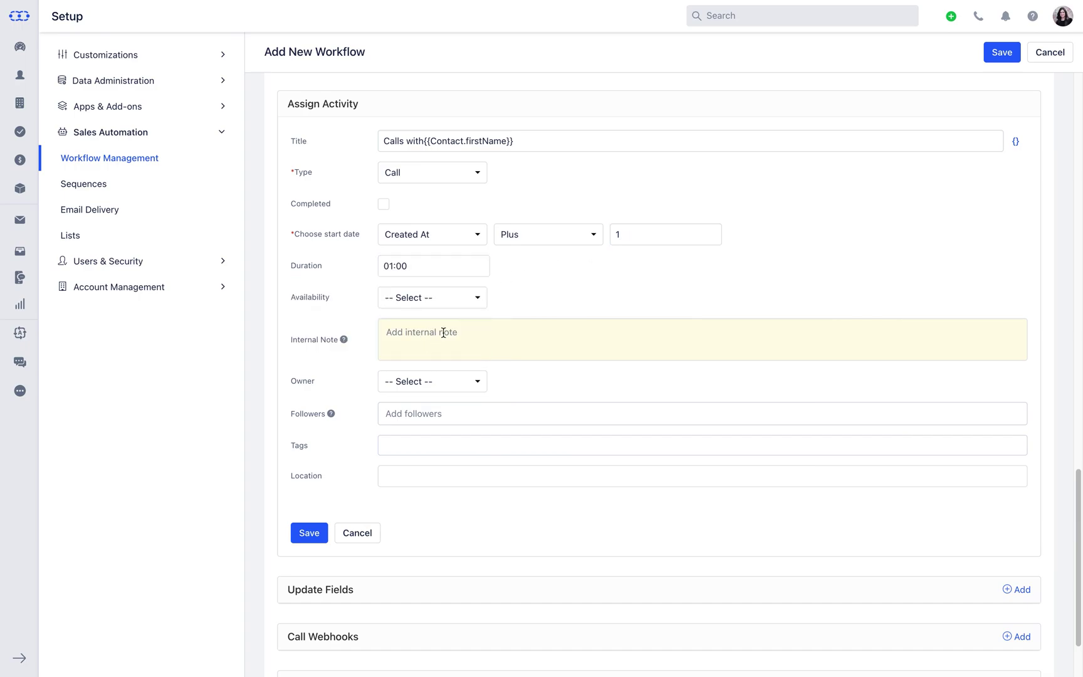
click(471, 299)
click(480, 376)
Assign the activity's owner, add a follower, tag it Lead Nurture, and save
click(479, 376)
click(411, 488)
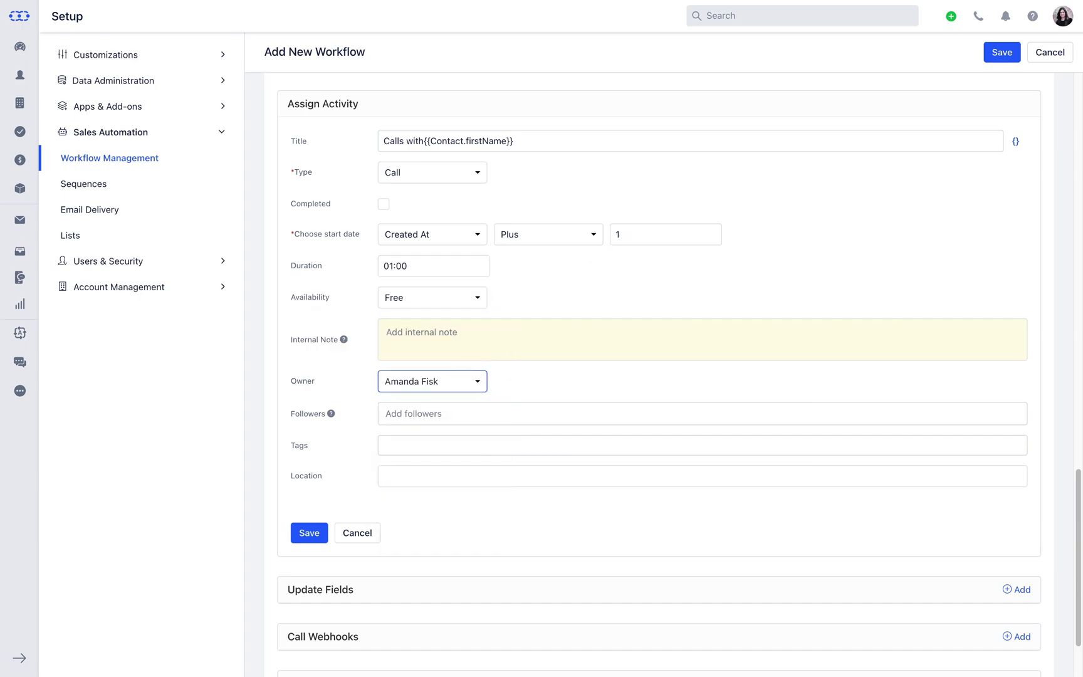
click(476, 412)
text(Lisa)
click(461, 467)
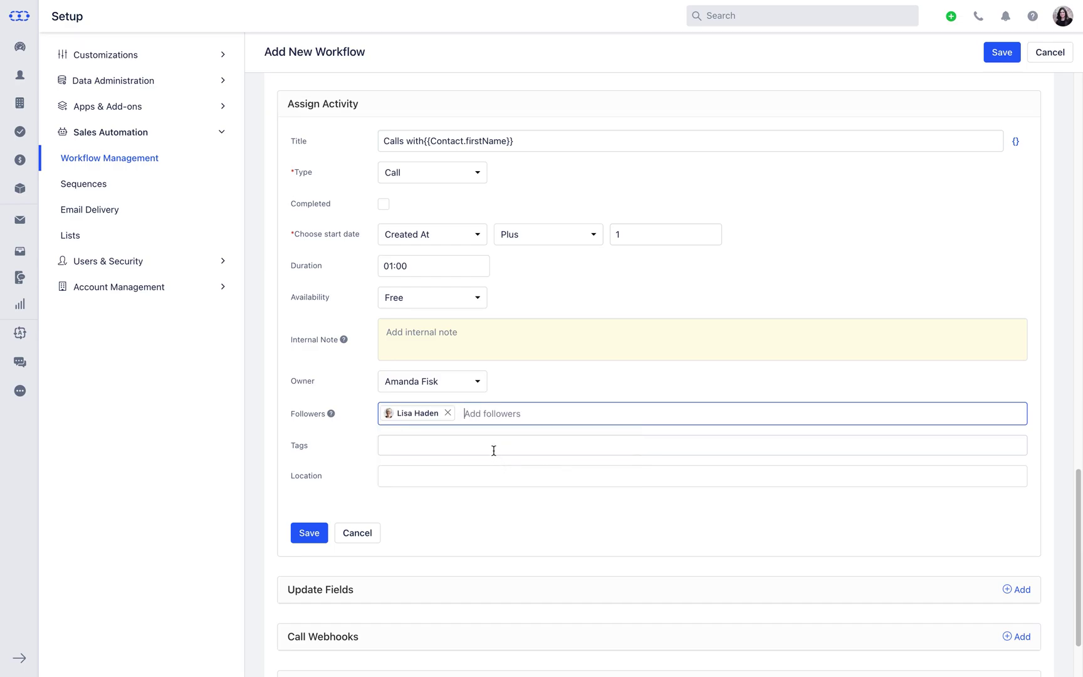
click(494, 447)
text(Lead Nurture)
key(Return)
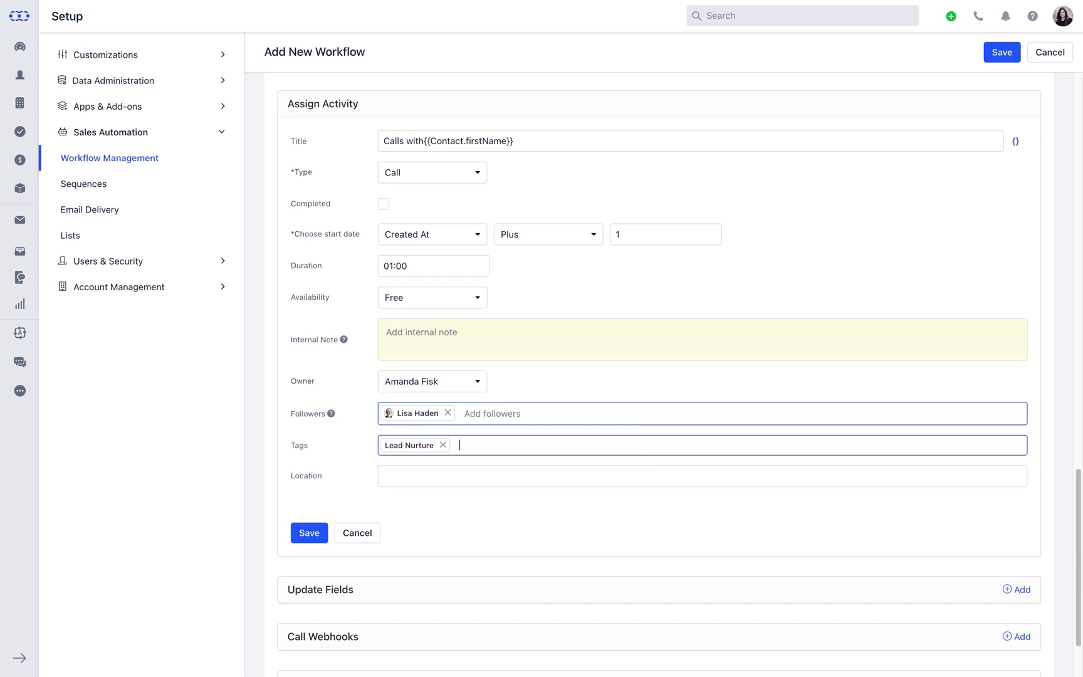
click(309, 532)
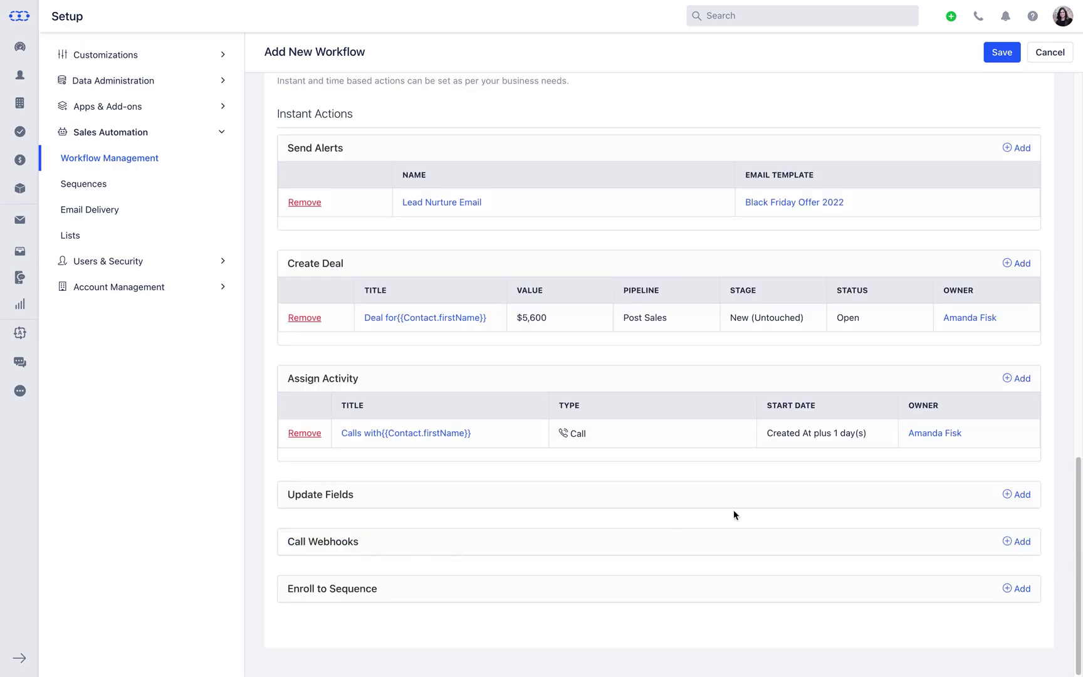
Add an update-fields action named 'Update contact & deal fields'
click(1011, 495)
scroll(1010, 499, down, 6)
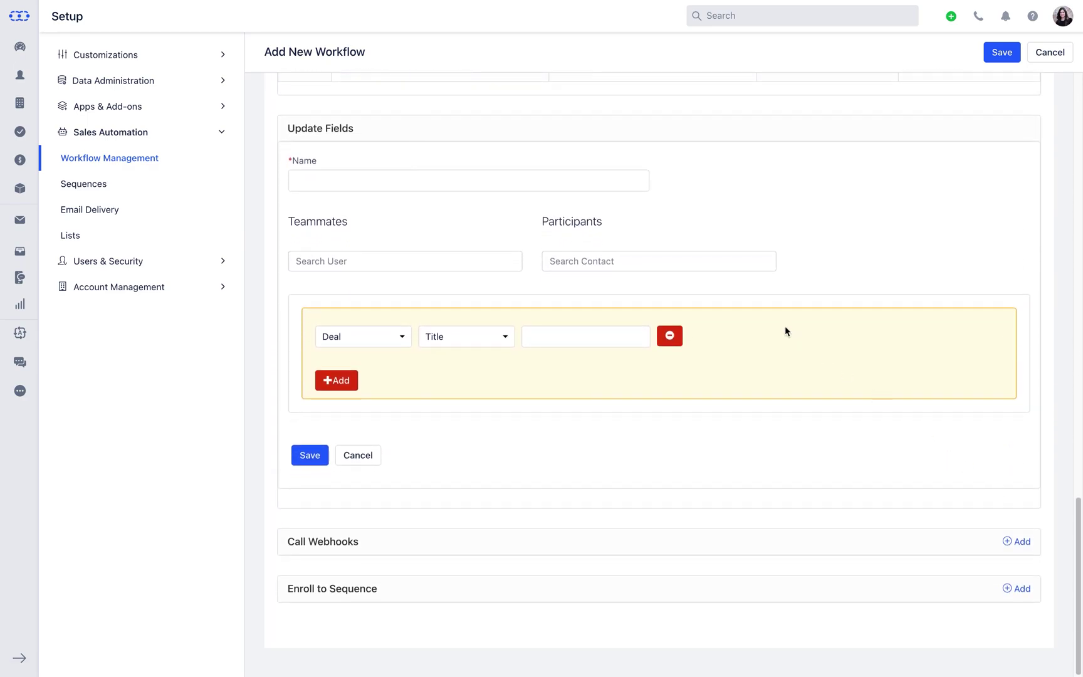
click(599, 188)
text(Update contact & deal fields)
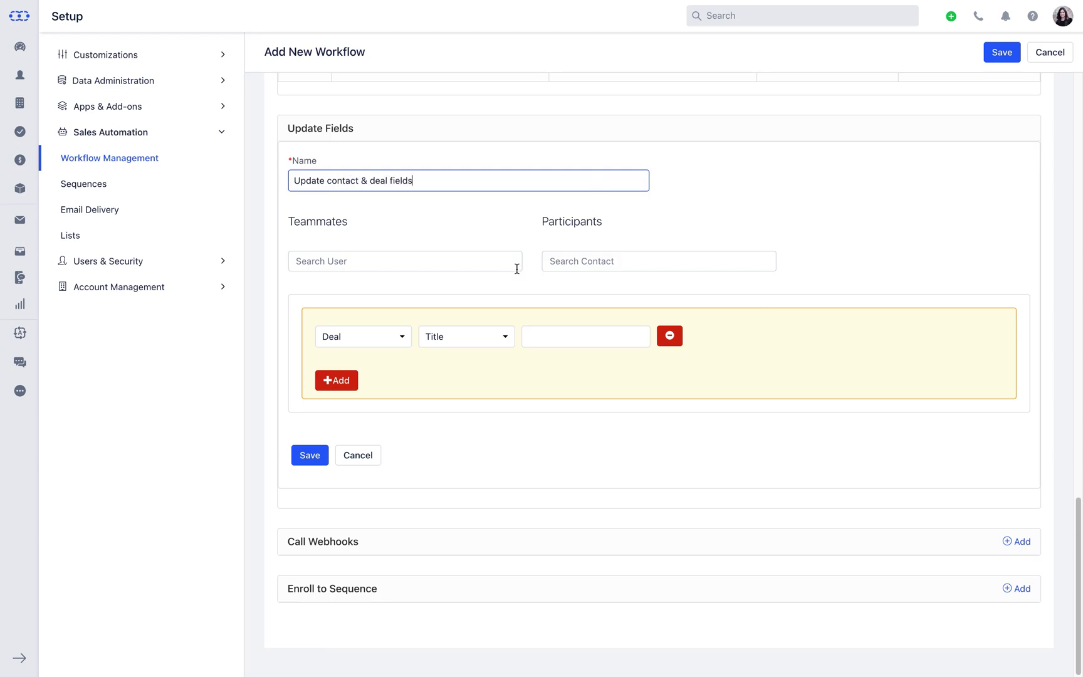
Add a teammate and a participant contact to the field-update action
click(511, 263)
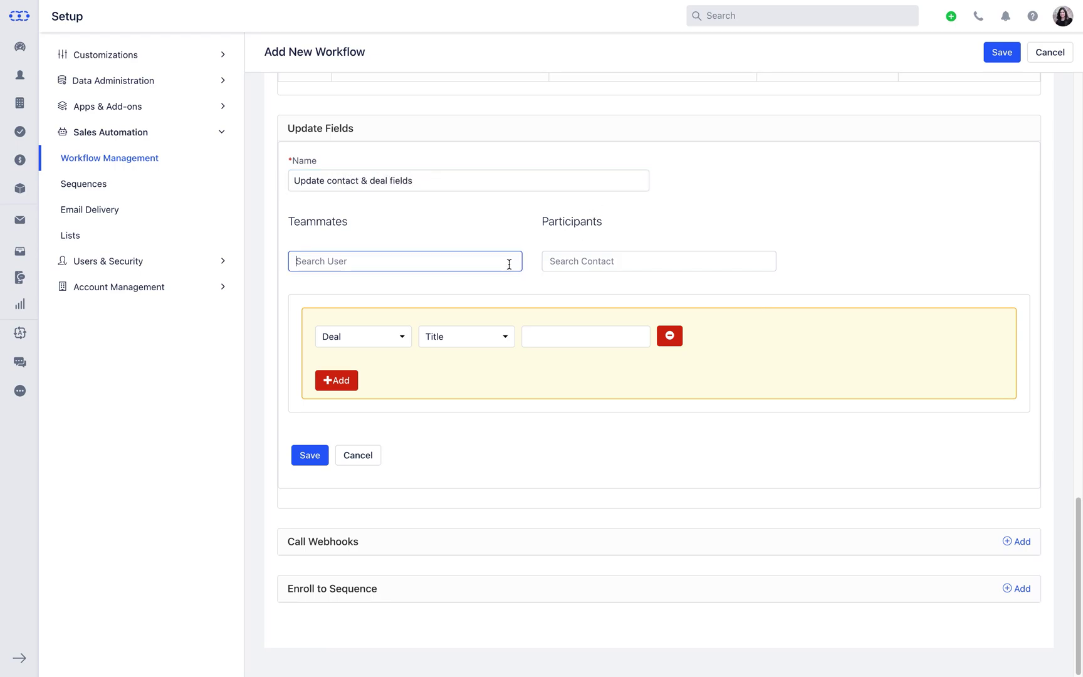
text(lisa)
key(Return)
click(658, 261)
text(yorgo)
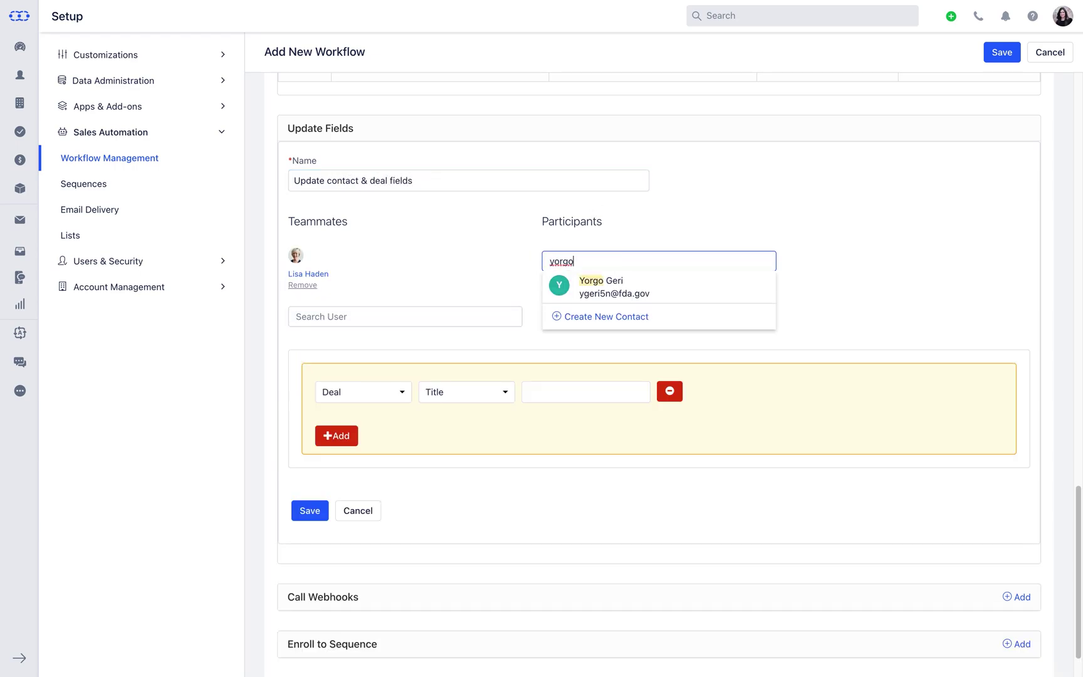
key(Return)
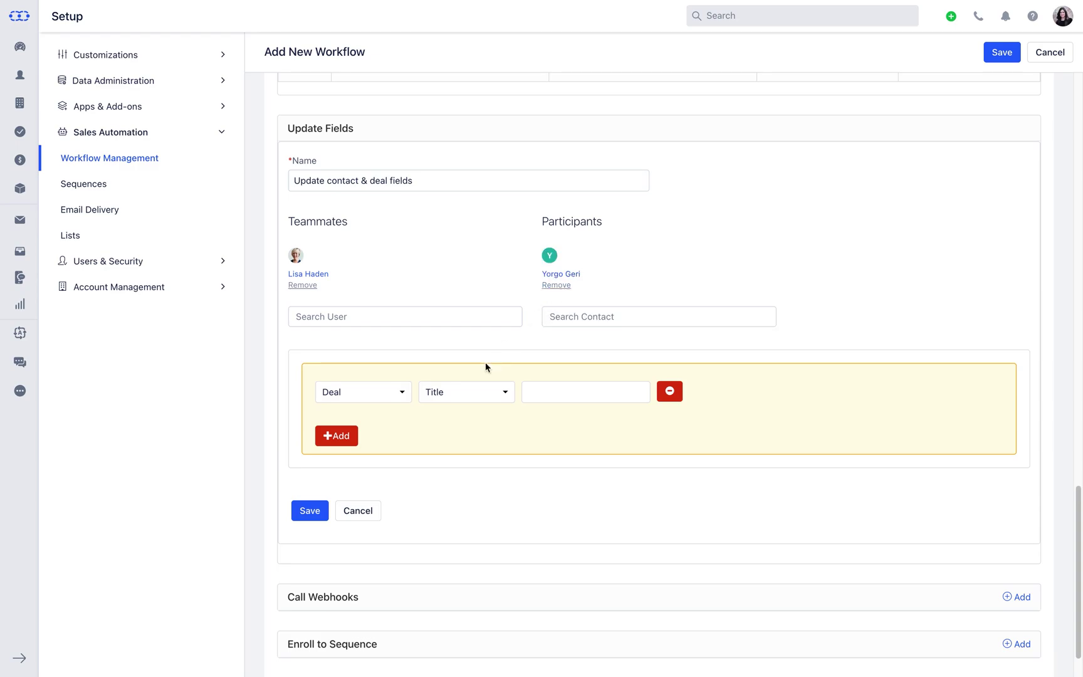
Add a rule that sets the Contact Type field to Customer
click(397, 393)
click(411, 443)
click(496, 393)
text(ty)
key(Return)
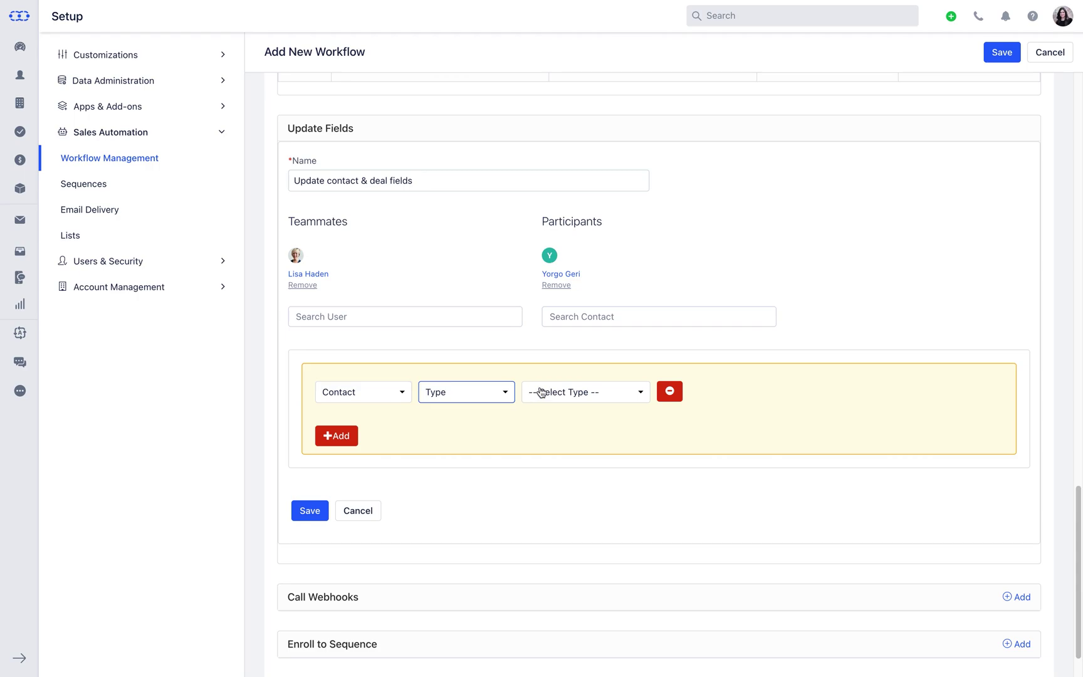
click(640, 395)
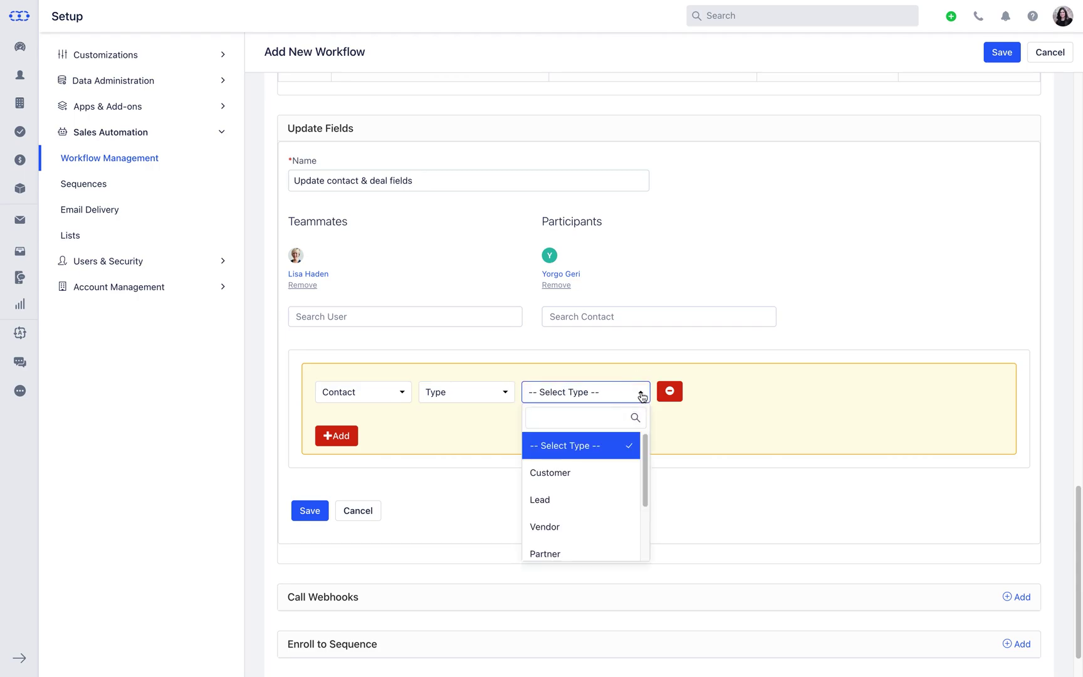
click(624, 470)
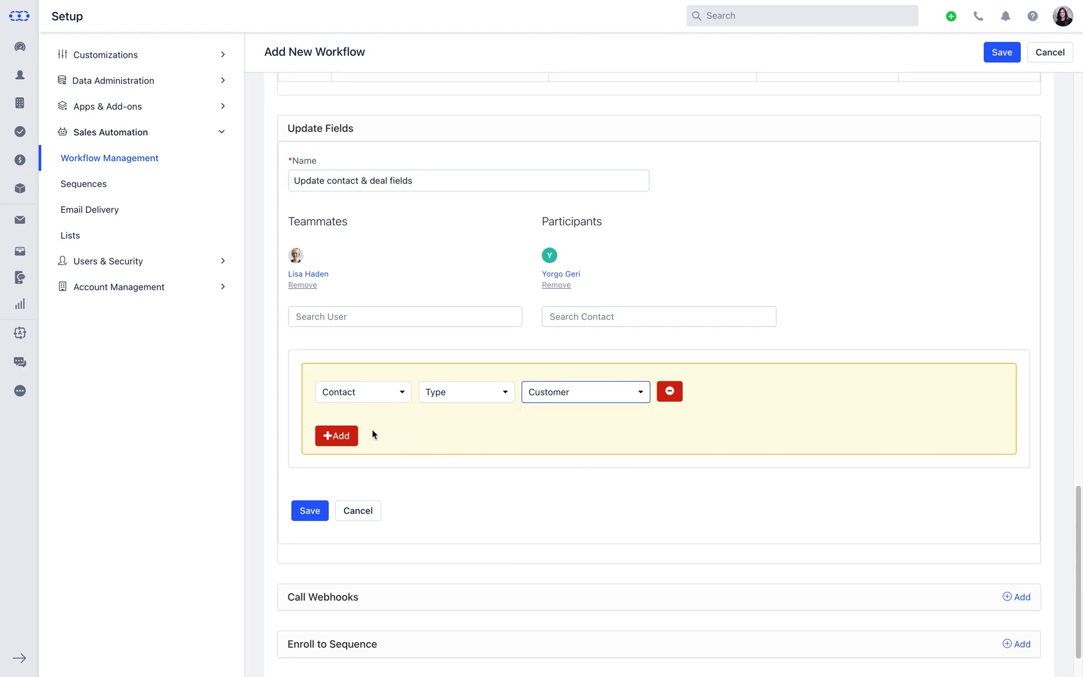
Add a Deal Tags rule that appends 'Lead Nurture', then save the action
click(358, 437)
click(356, 438)
click(356, 438)
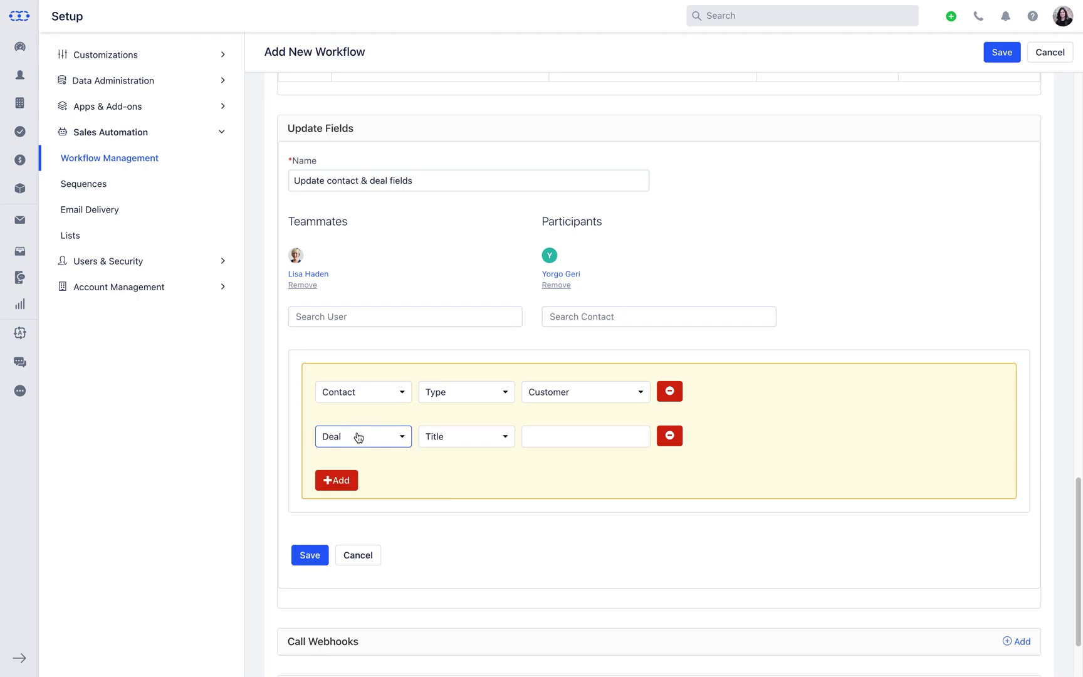
click(504, 438)
text(tag)
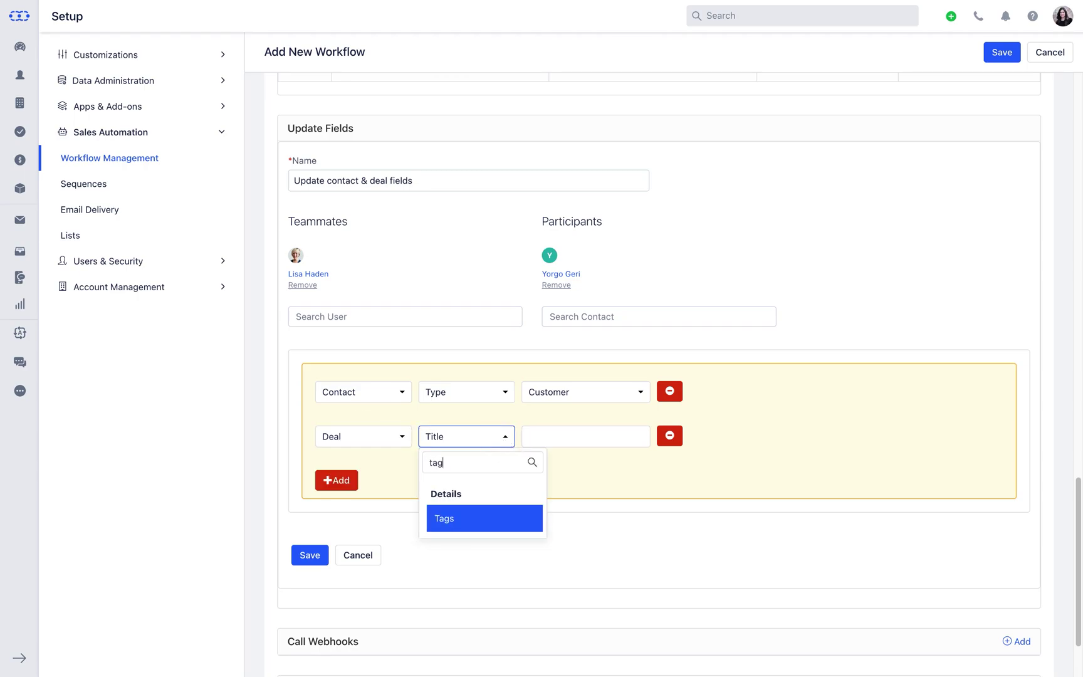
key(Return)
click(607, 437)
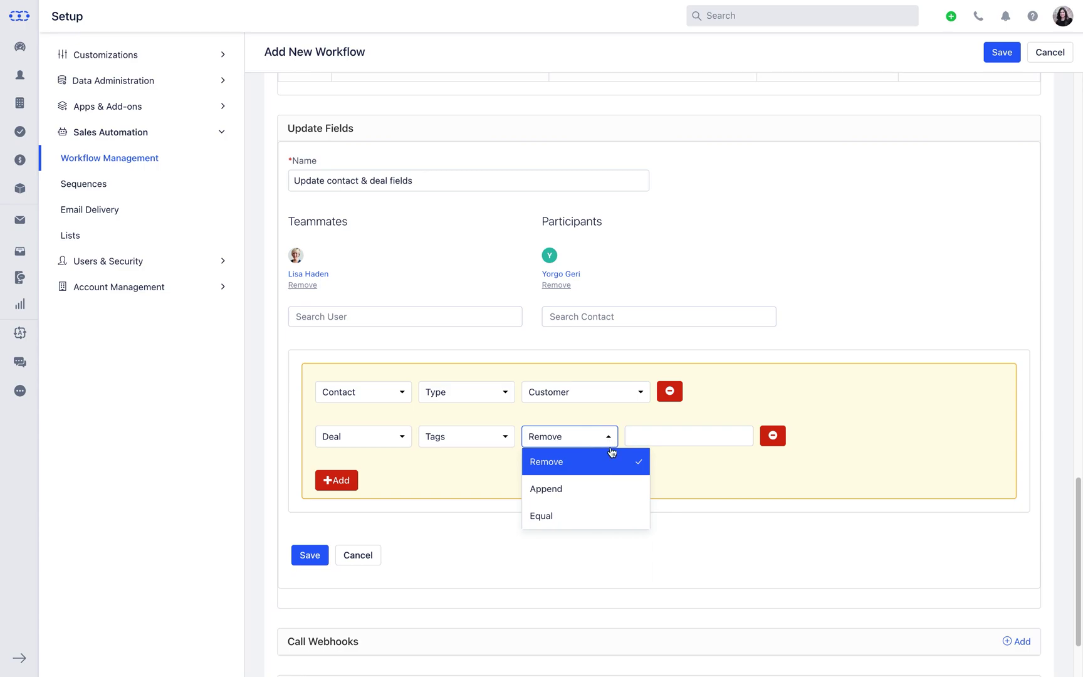
click(625, 476)
click(672, 437)
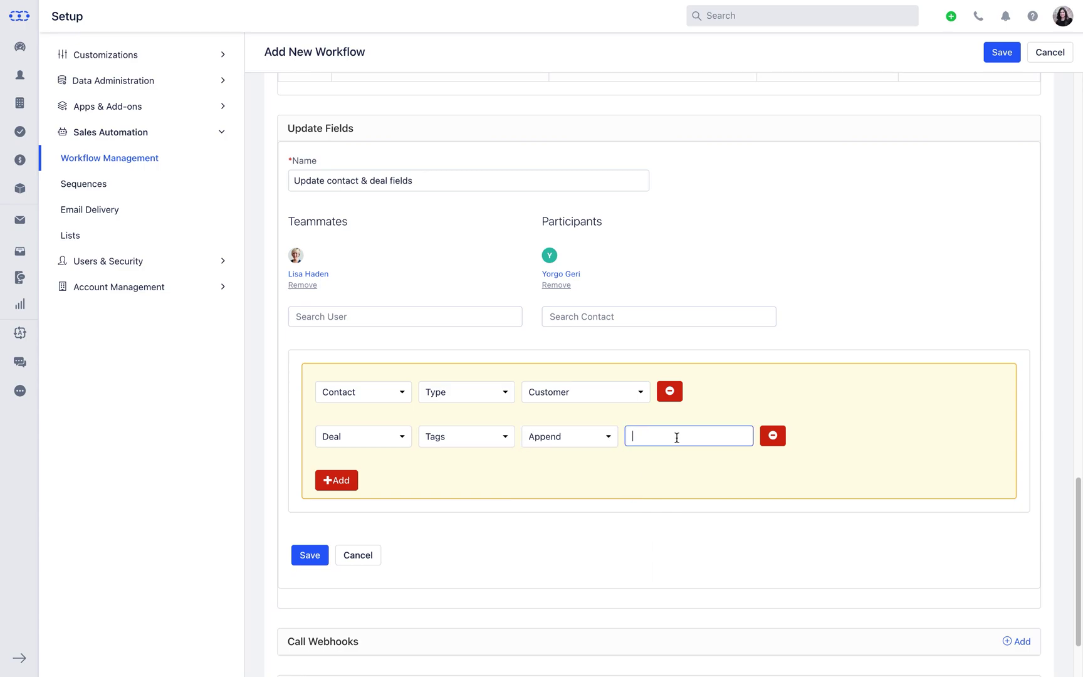
text(Lead Nurture)
key(Return)
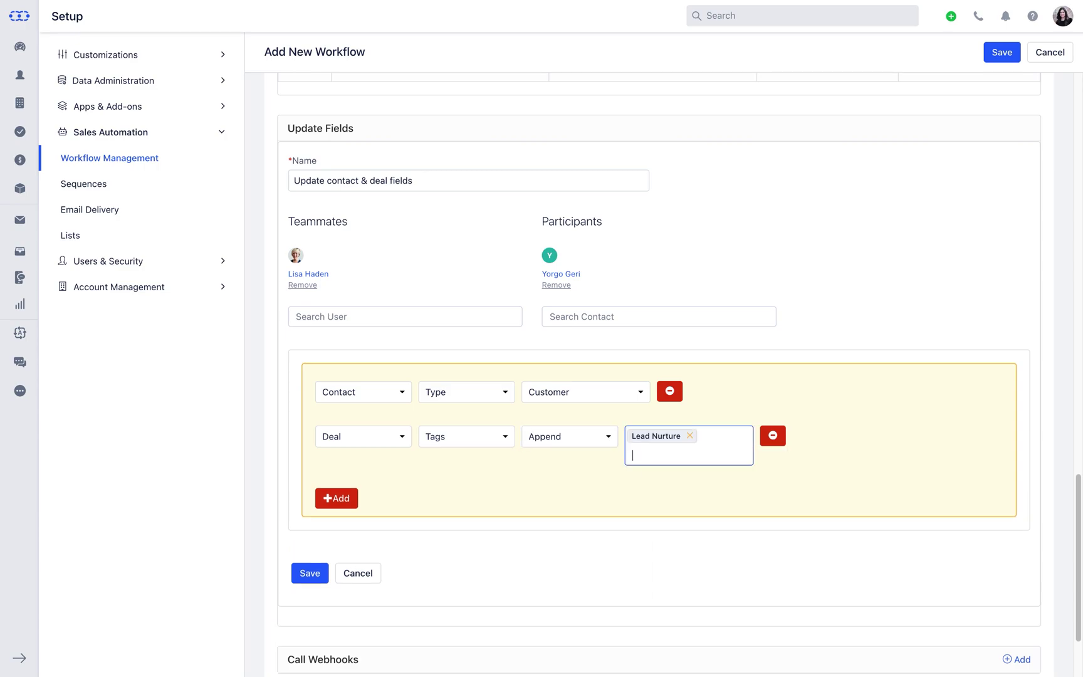
scroll(522, 473, down, 3)
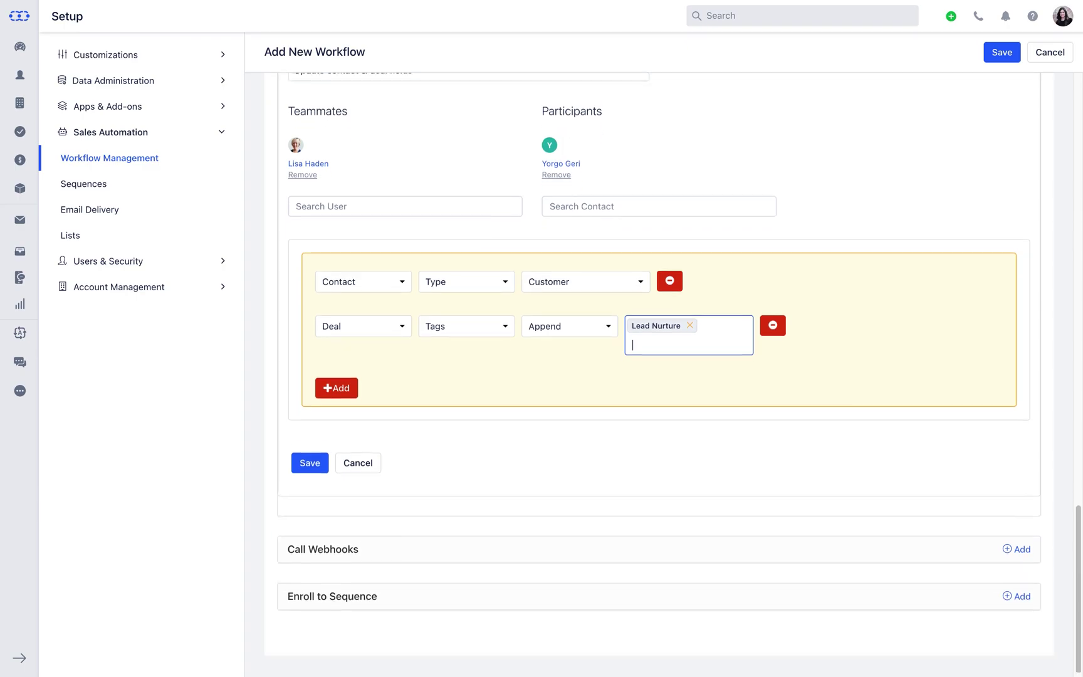
click(315, 462)
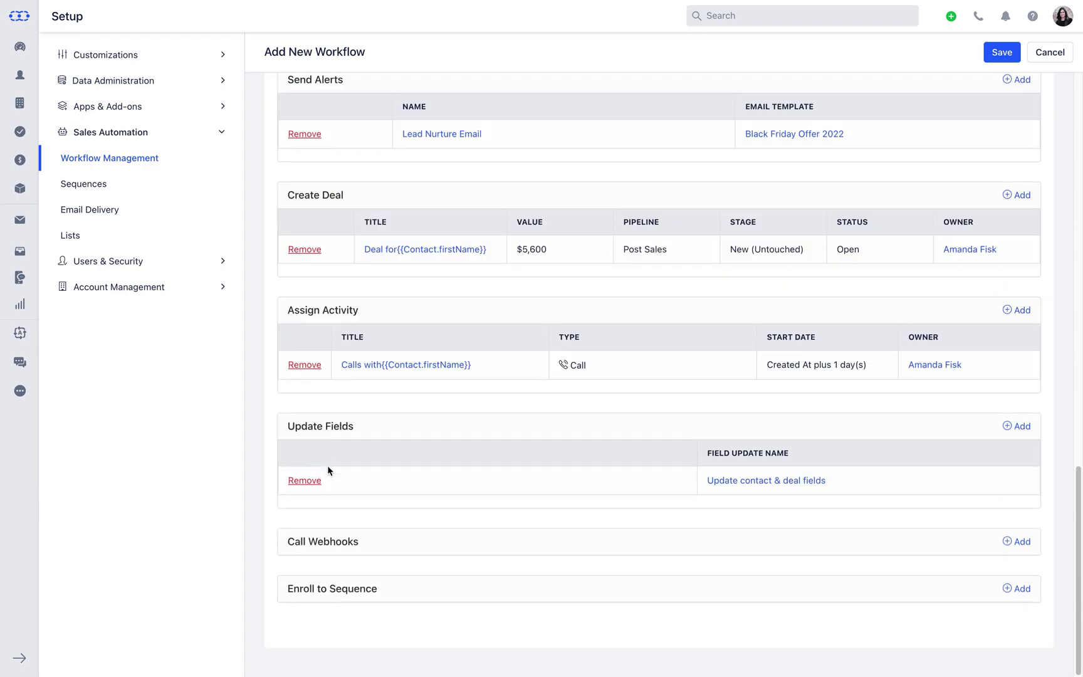
Add a Call Webhooks action named 'Copy address to company address field'
click(1011, 543)
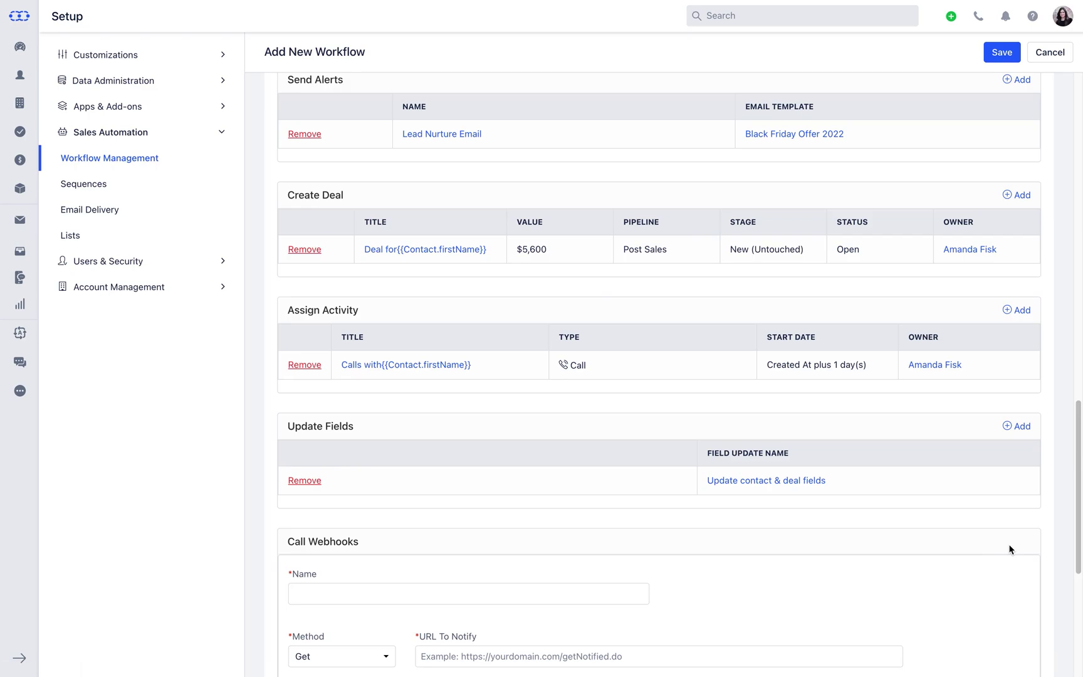
scroll(1009, 549, down, 10)
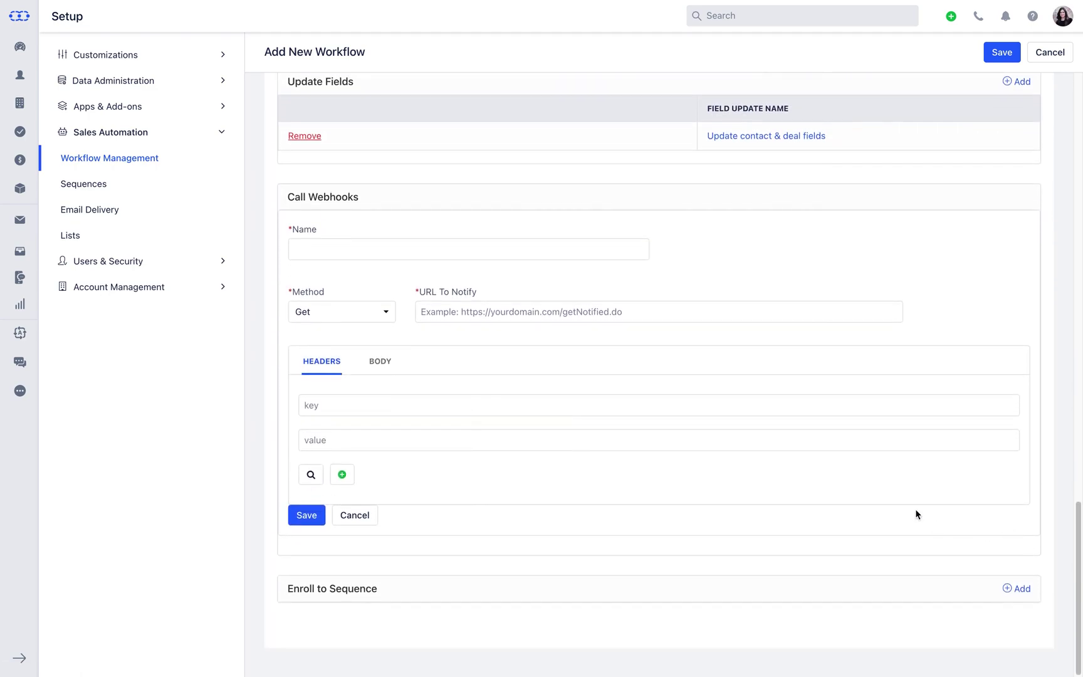
click(533, 253)
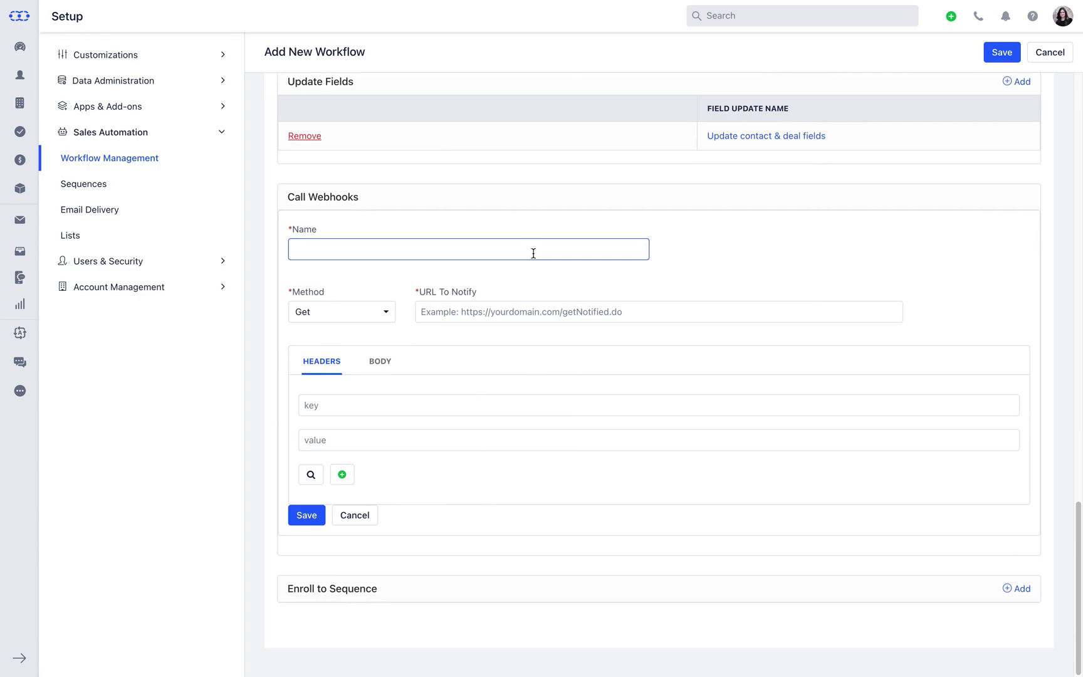
text(Copy address to company addres)
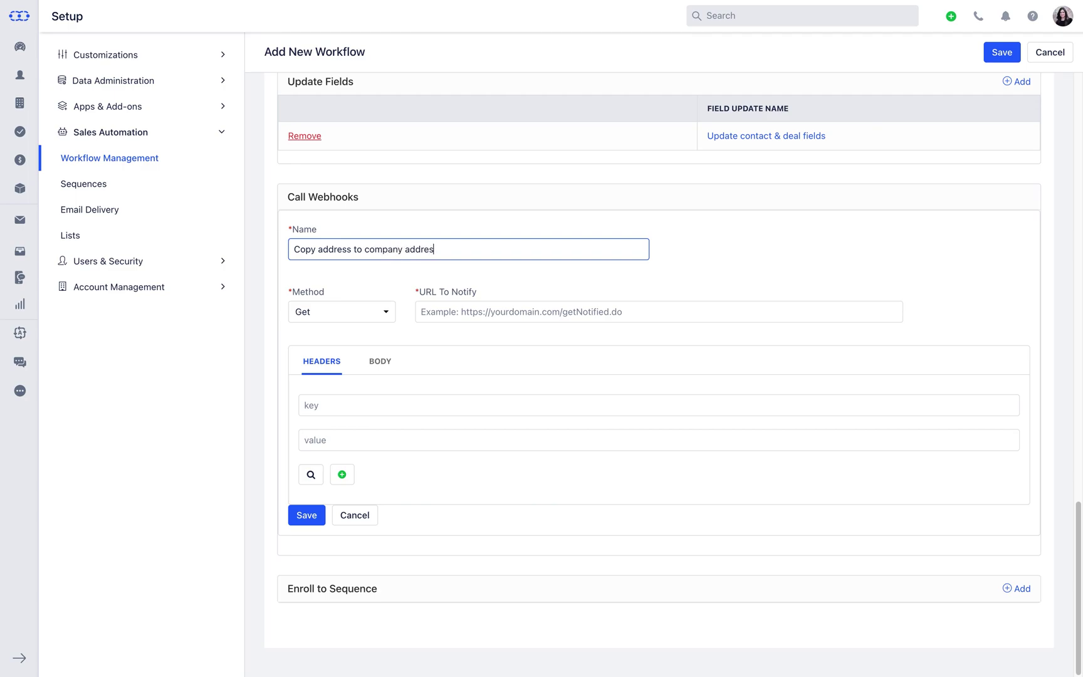
text(s field)
Set the webhook's HTTP method to Put
click(383, 315)
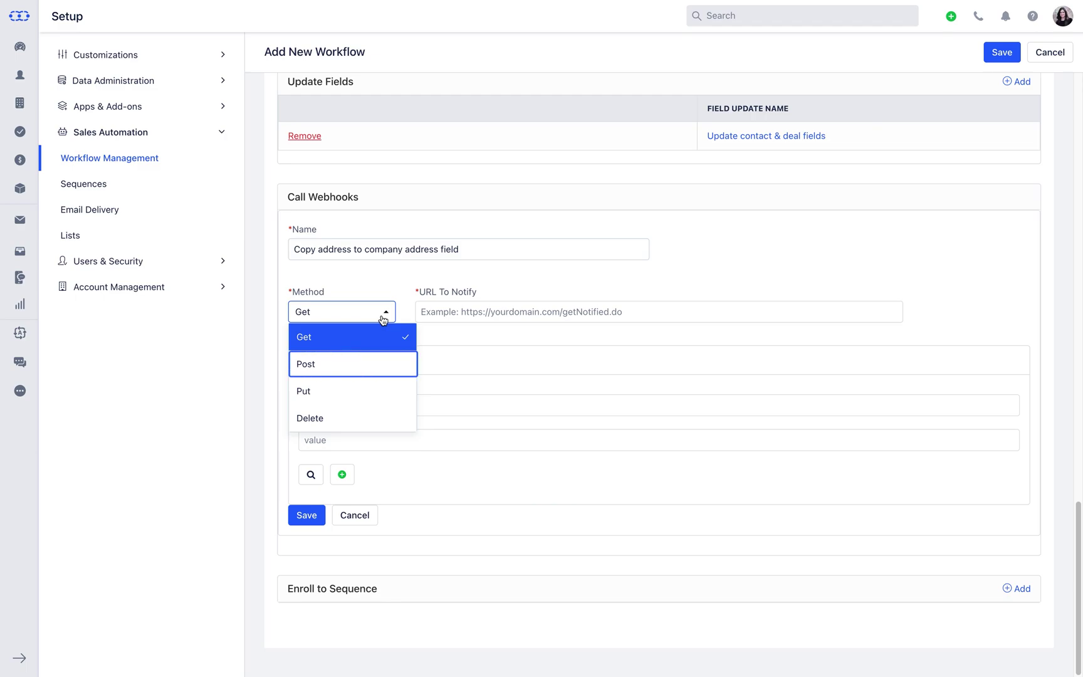
key(Down)
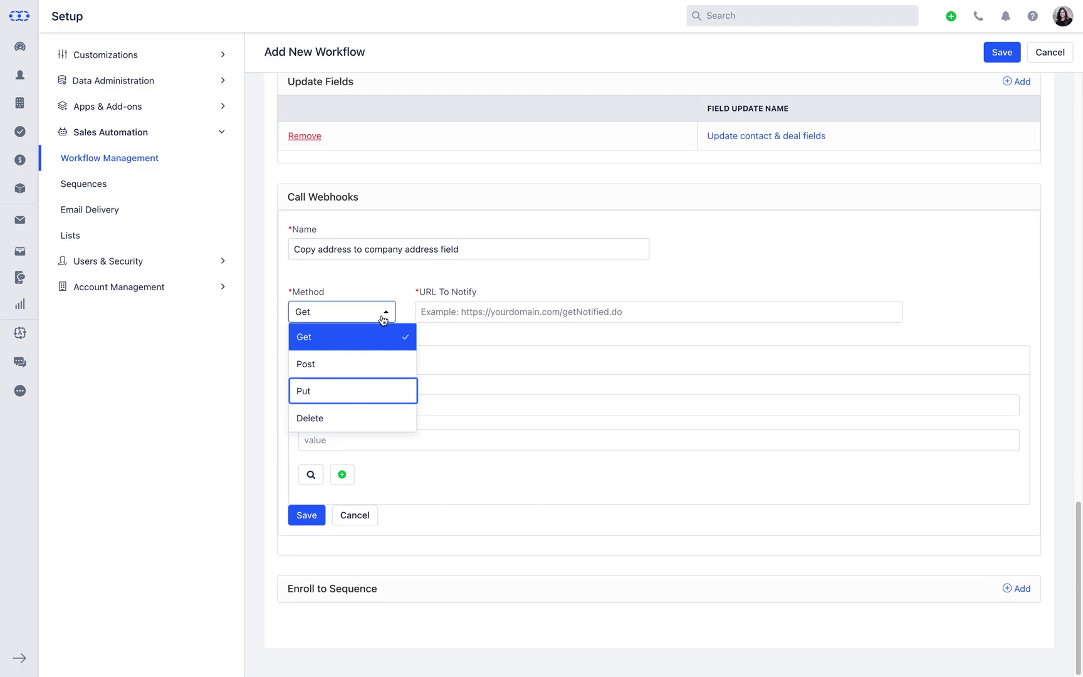
key(Down)
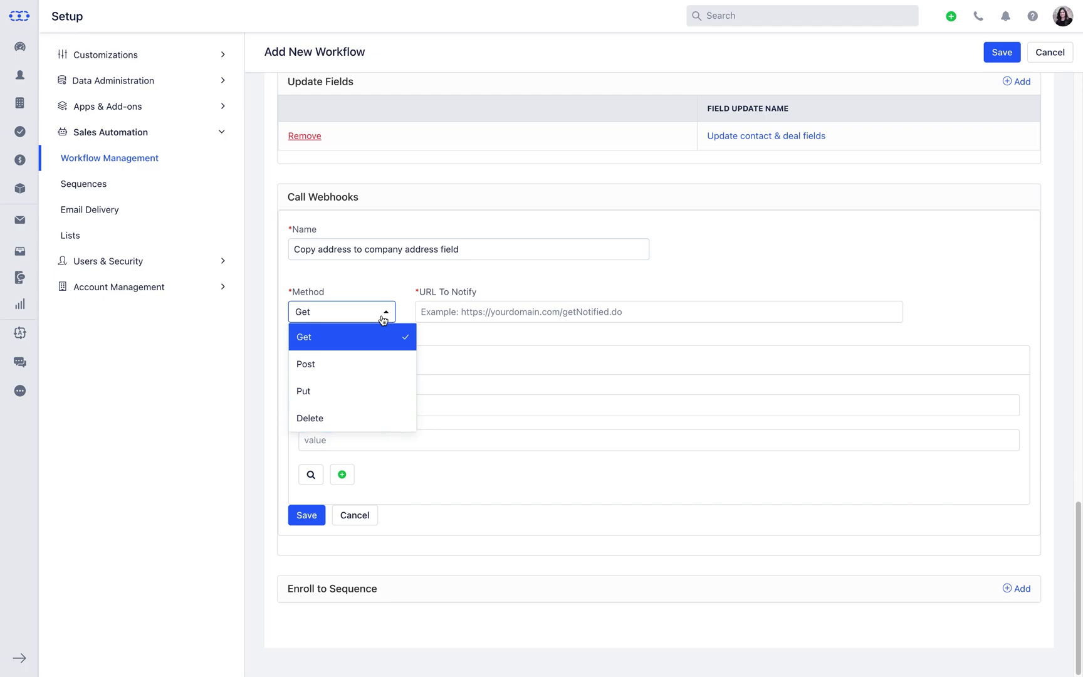
click(380, 390)
click(503, 317)
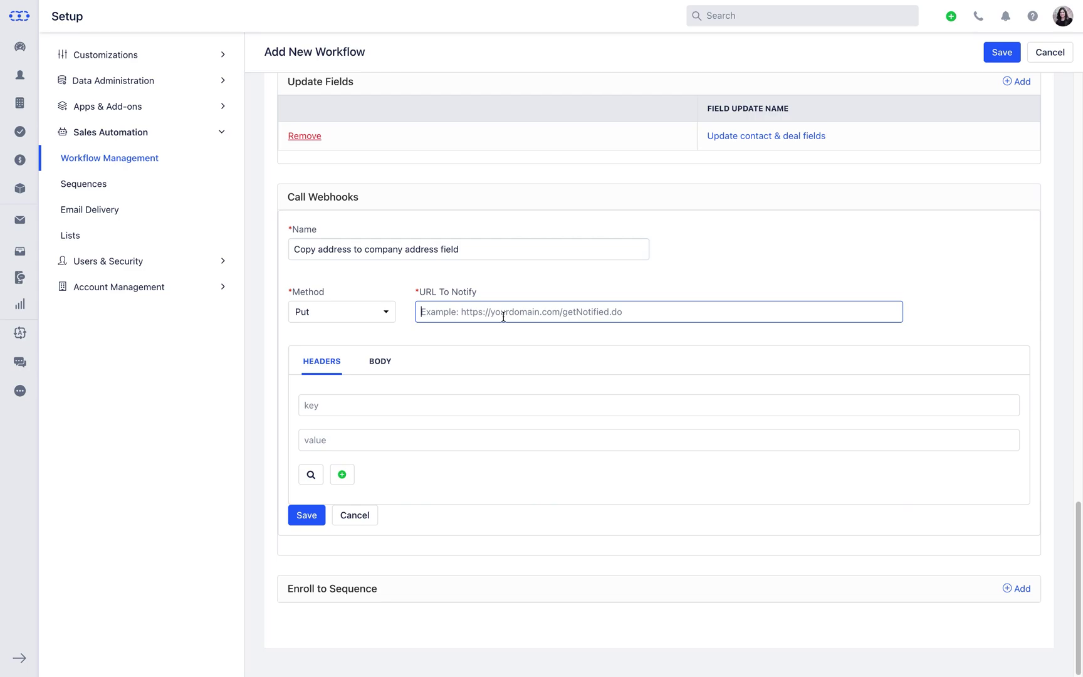
Set the webhook URL to the contacts v4 API ending in {Contact.id}, with a Content-Type: application/json header
text(https://advertsmania)
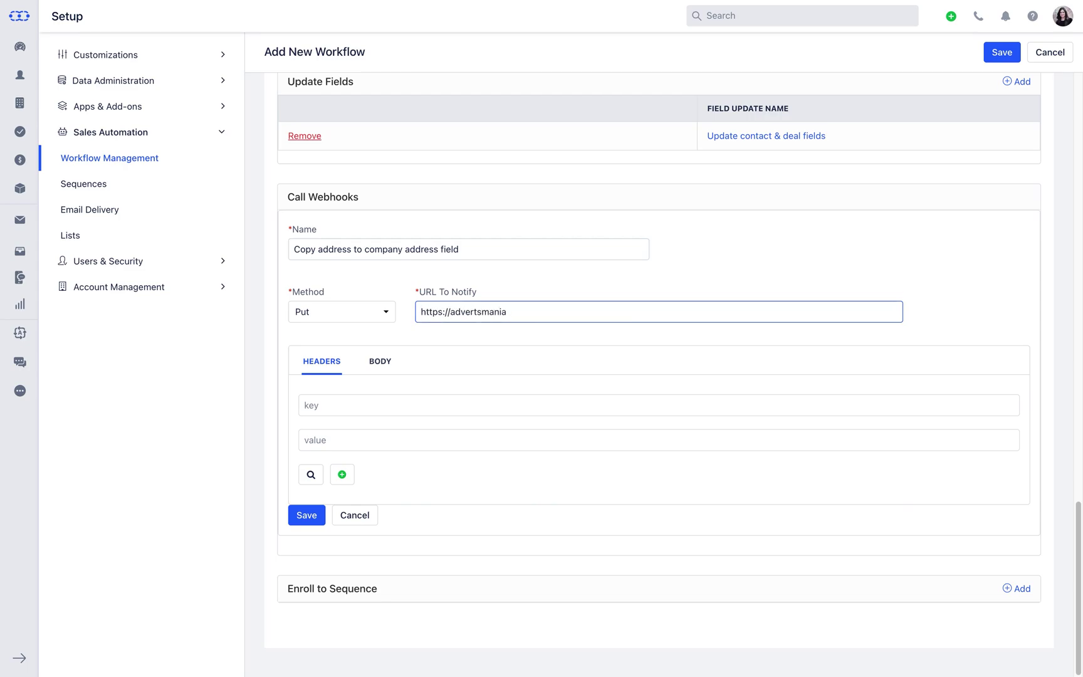
text(.salesmate.io/apis/contacts/v4/{)
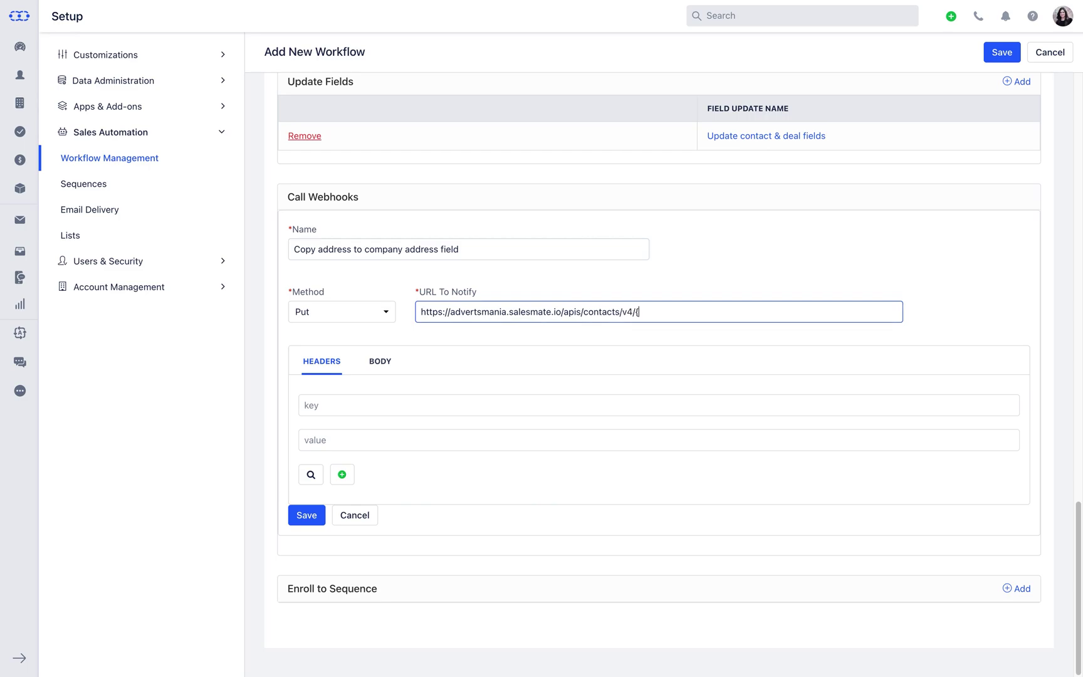
text(Contact.id})
click(304, 405)
text(Conte)
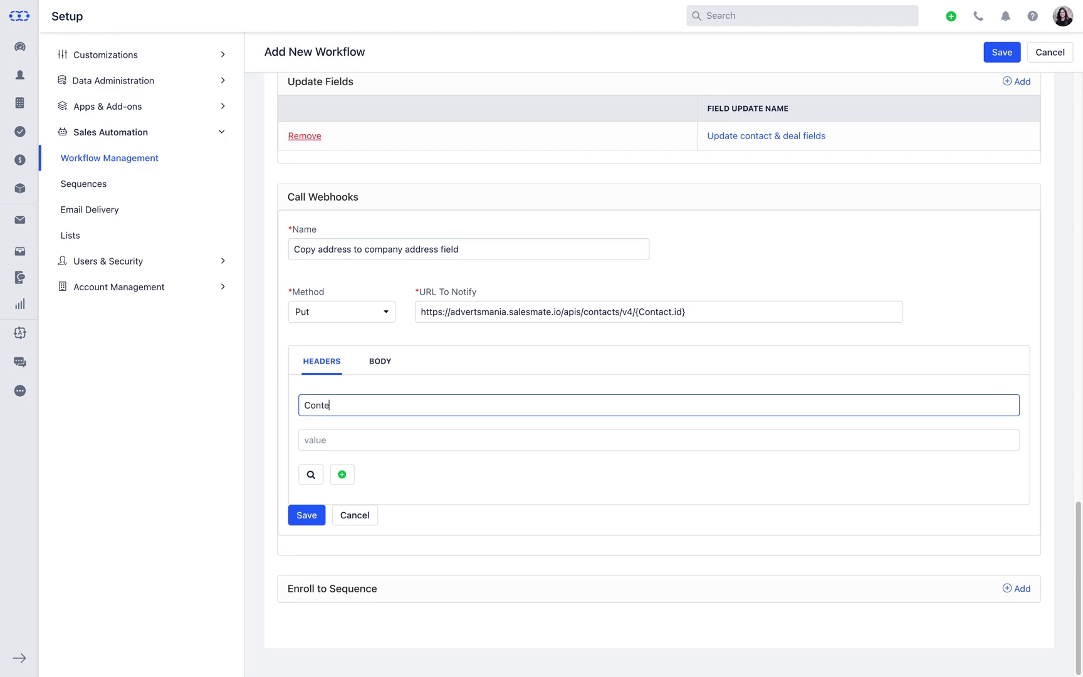
text(nt-Type)
click(456, 437)
text(appli)
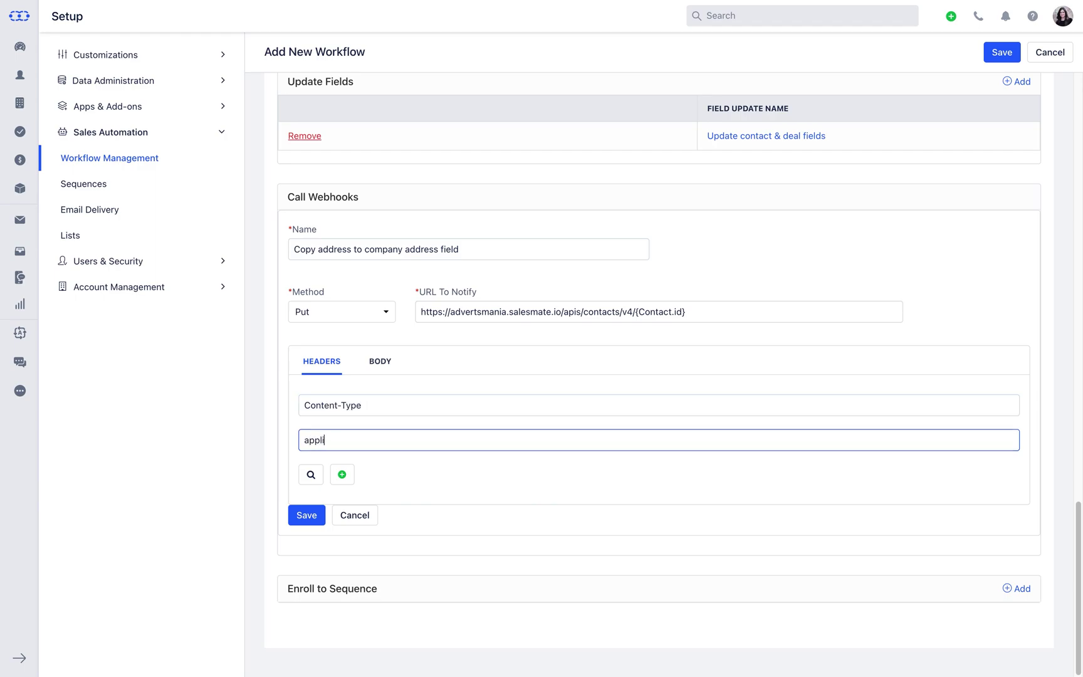
text(cation/json)
Add an accessToken header whose value is the access key copied from My Account > Access Key
click(342, 474)
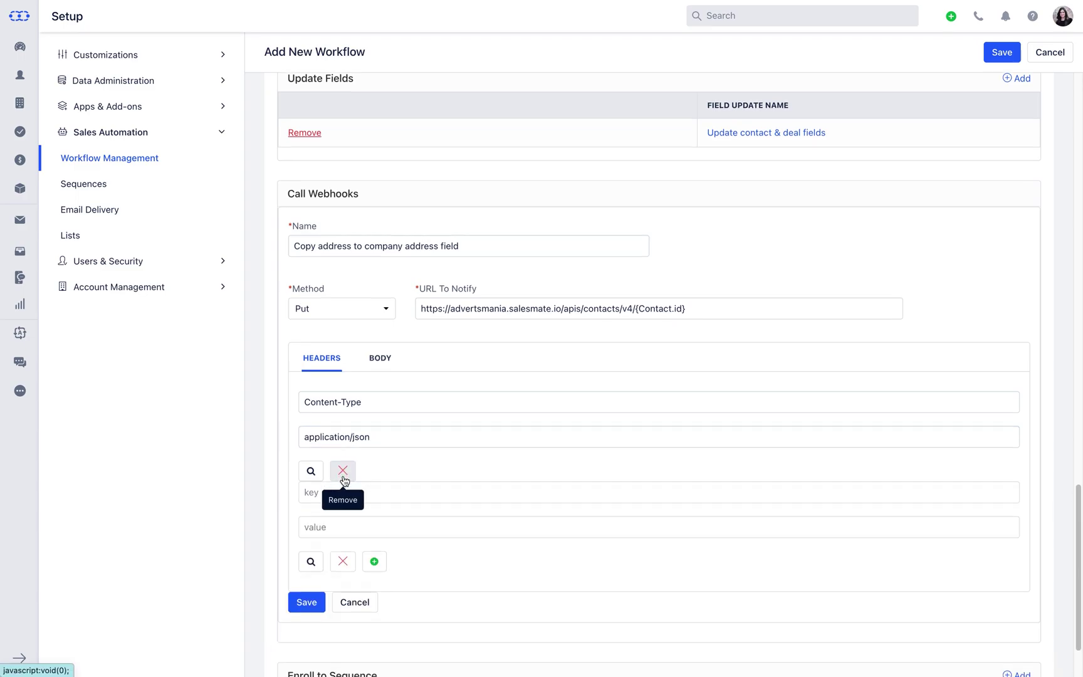
scroll(341, 477, down, 2)
click(358, 415)
text(accessToken)
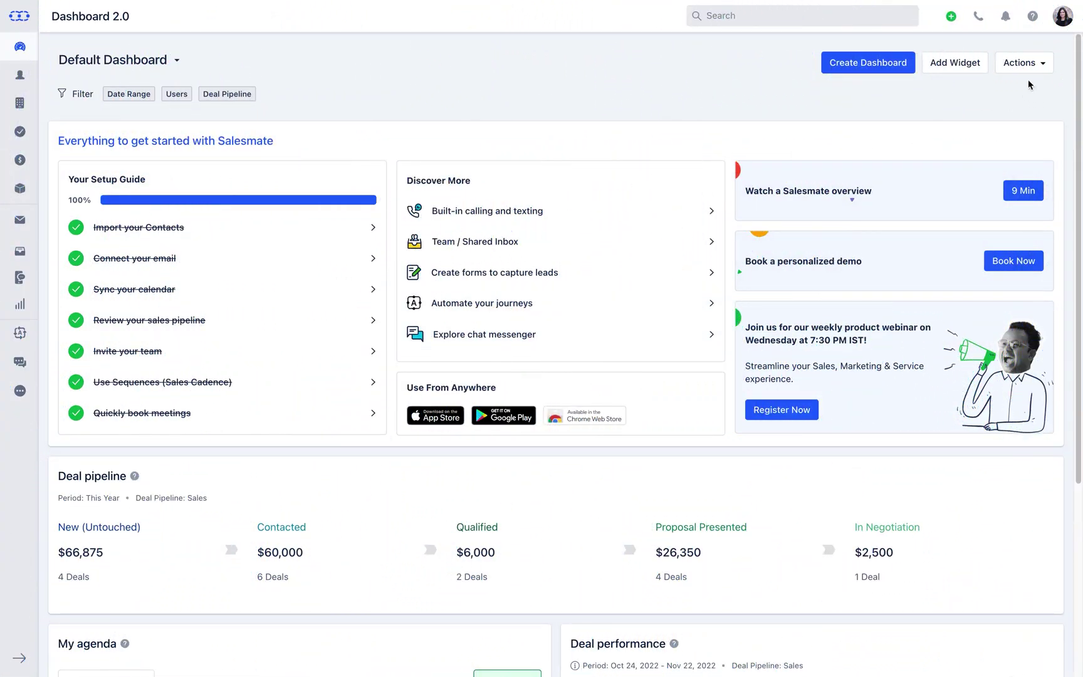
click(1061, 29)
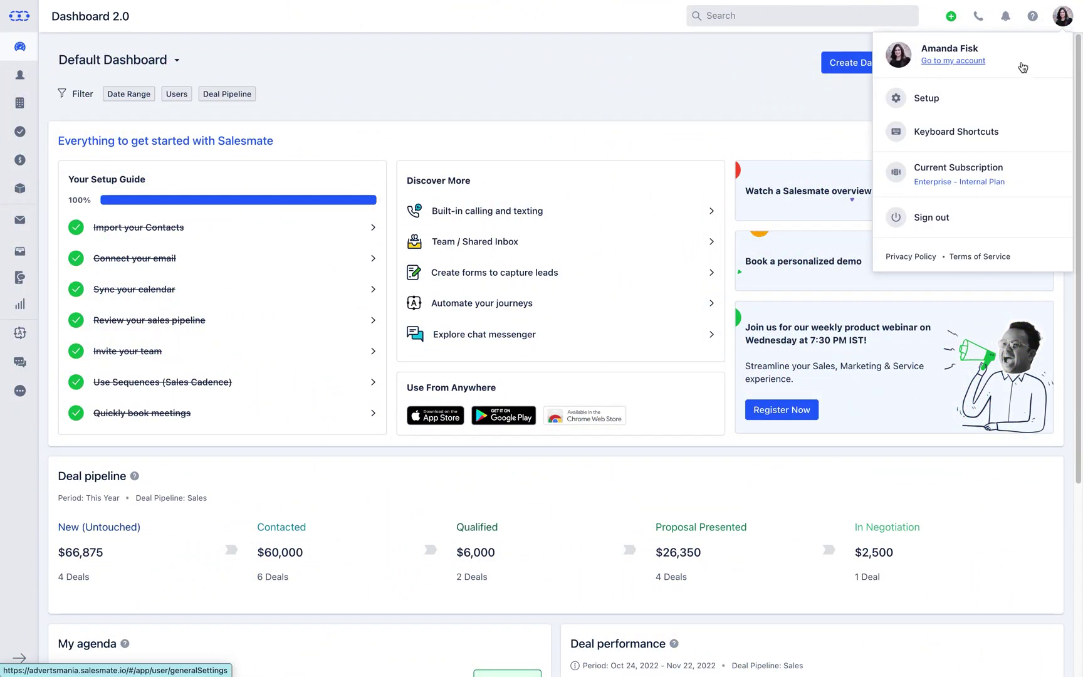
click(971, 66)
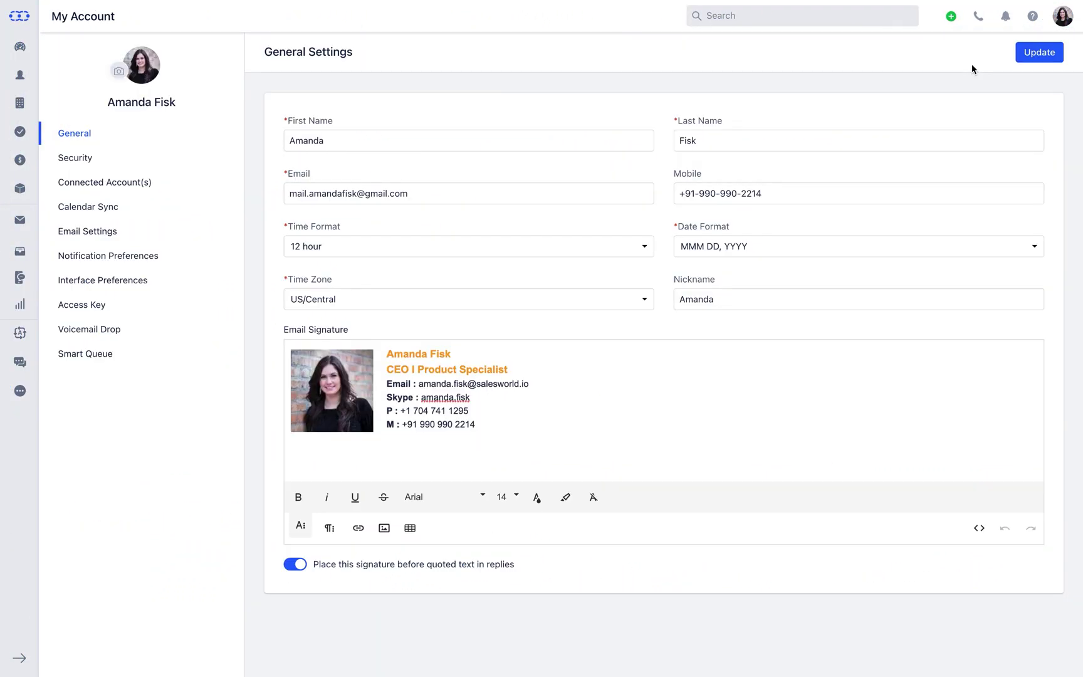
click(213, 307)
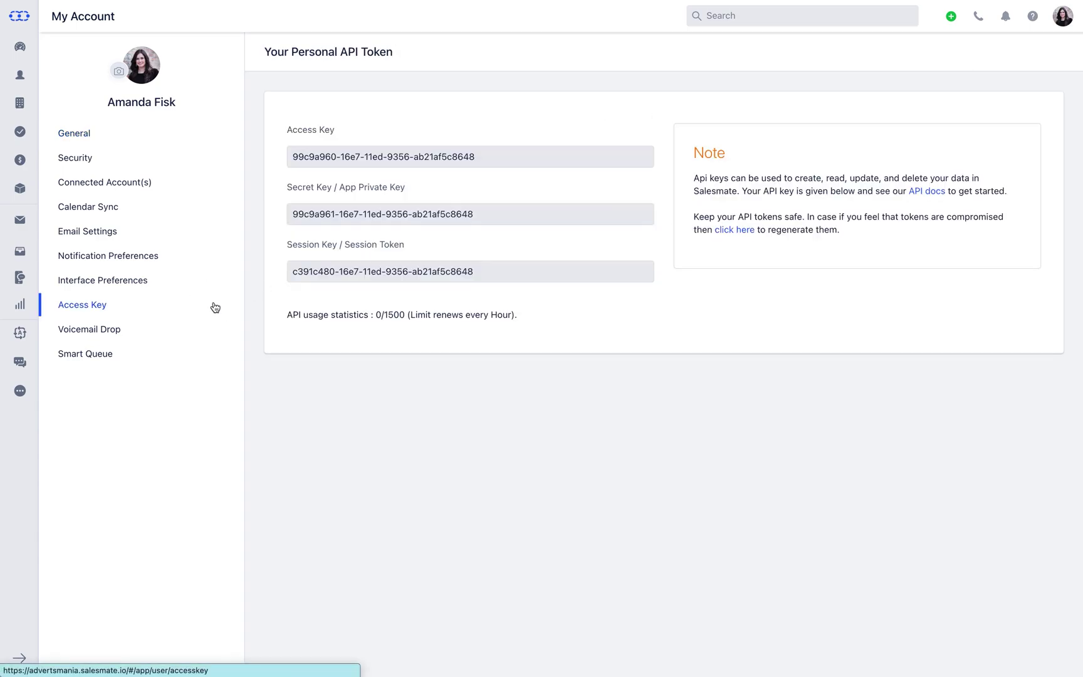
click(528, 277)
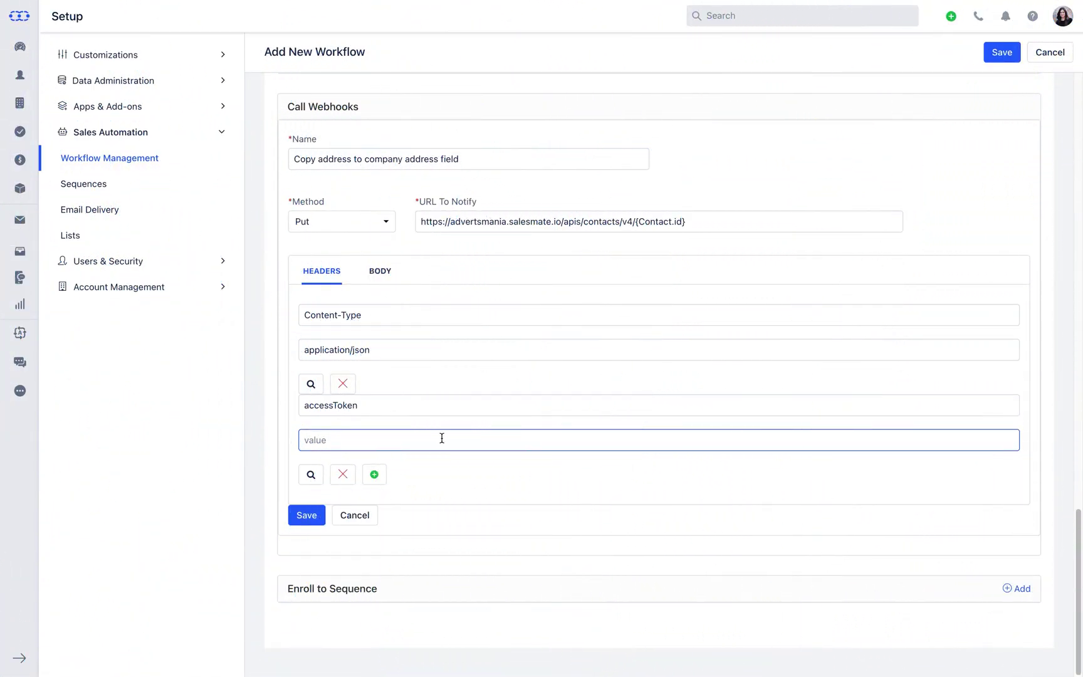
key(super+v)
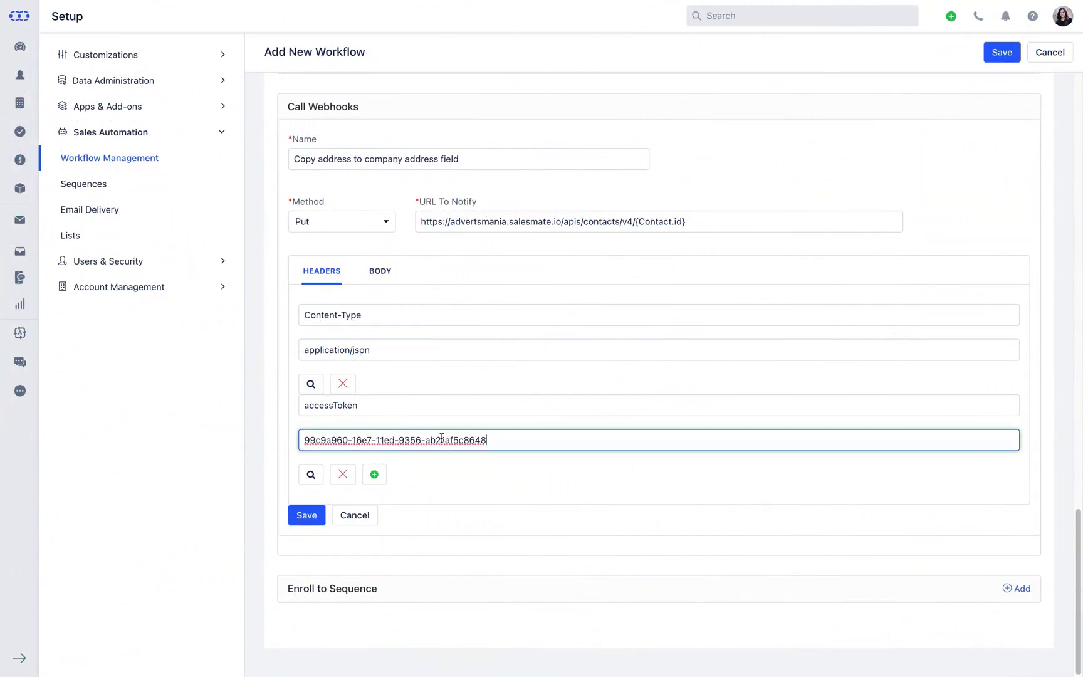
Add an x-linkname header set to the account's Salesmate domain
click(374, 475)
click(377, 494)
text(x)
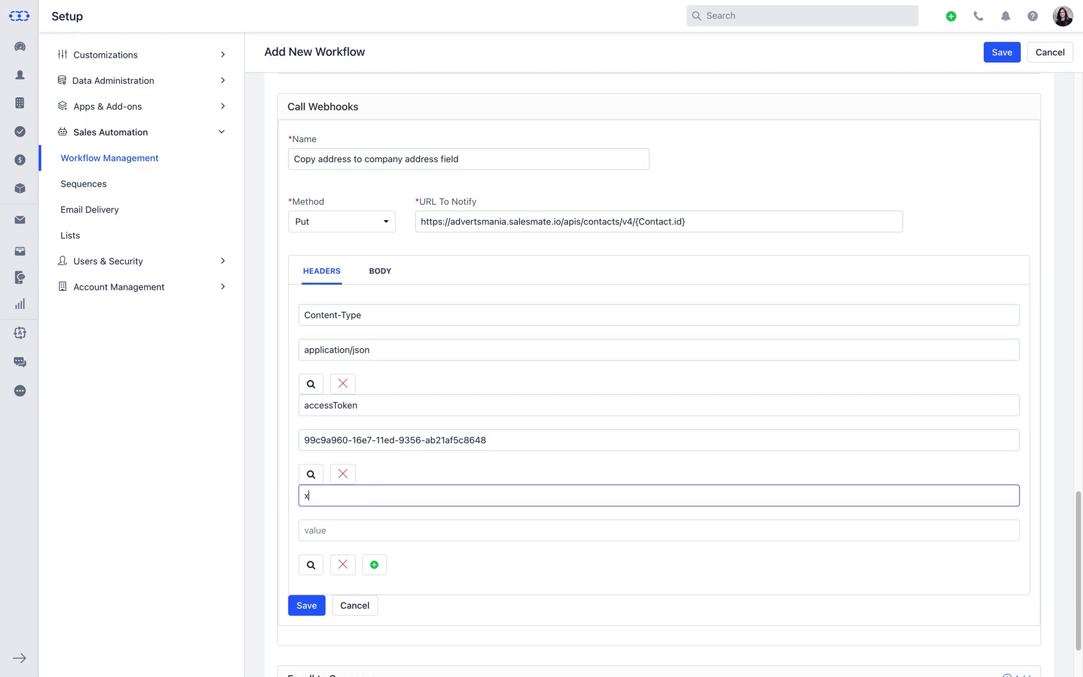
text(-linkname)
click(384, 529)
text(advet)
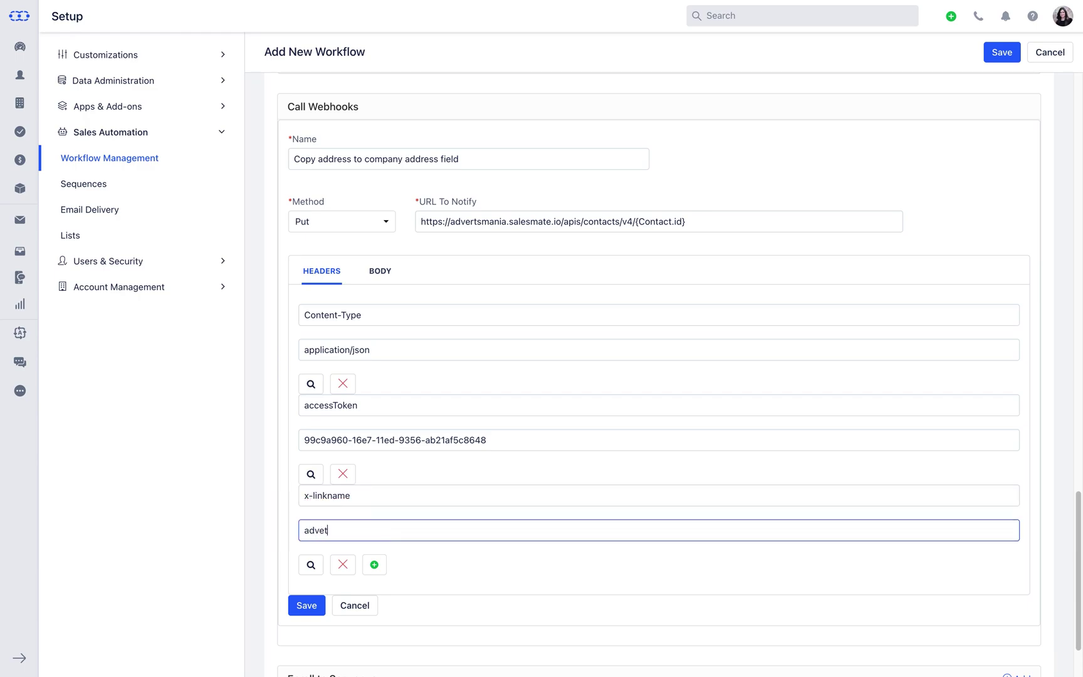
text(smania.salesmate.io)
Give the webhook a raw JSON (application/json) body with the pasted billing-address mapping and save it
click(382, 274)
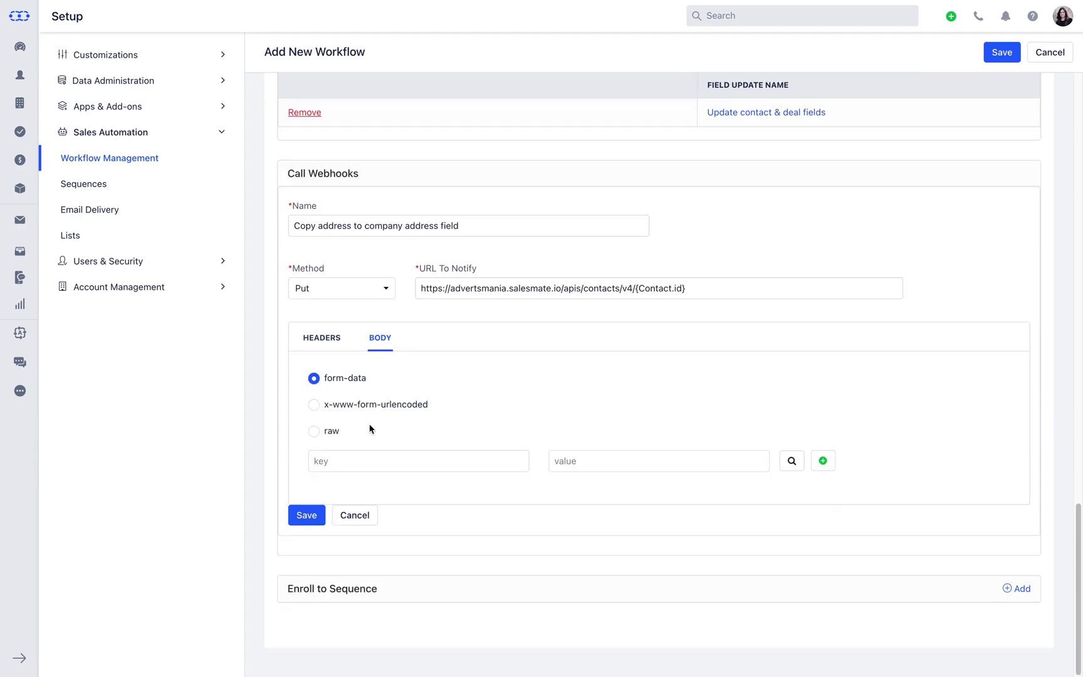
click(314, 432)
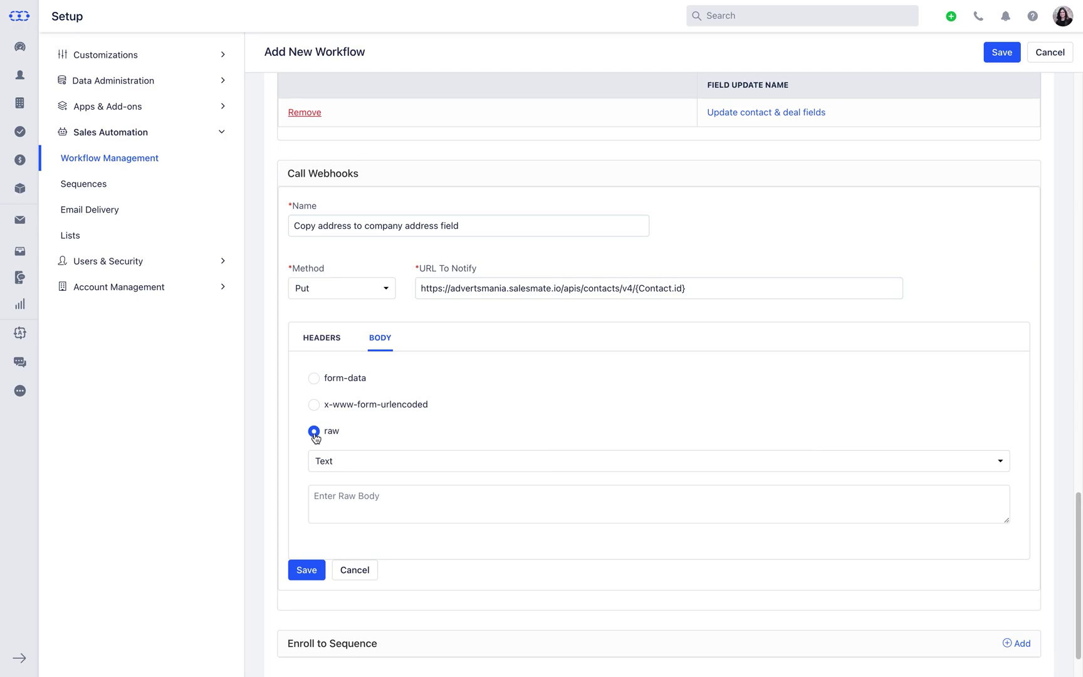
click(463, 467)
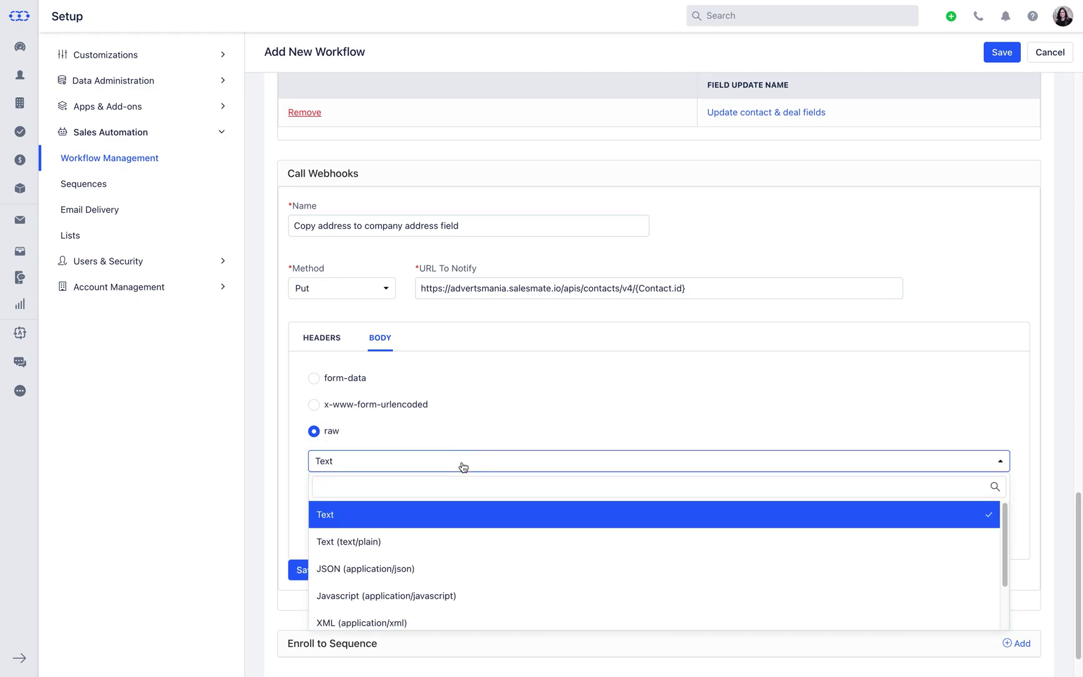
click(471, 570)
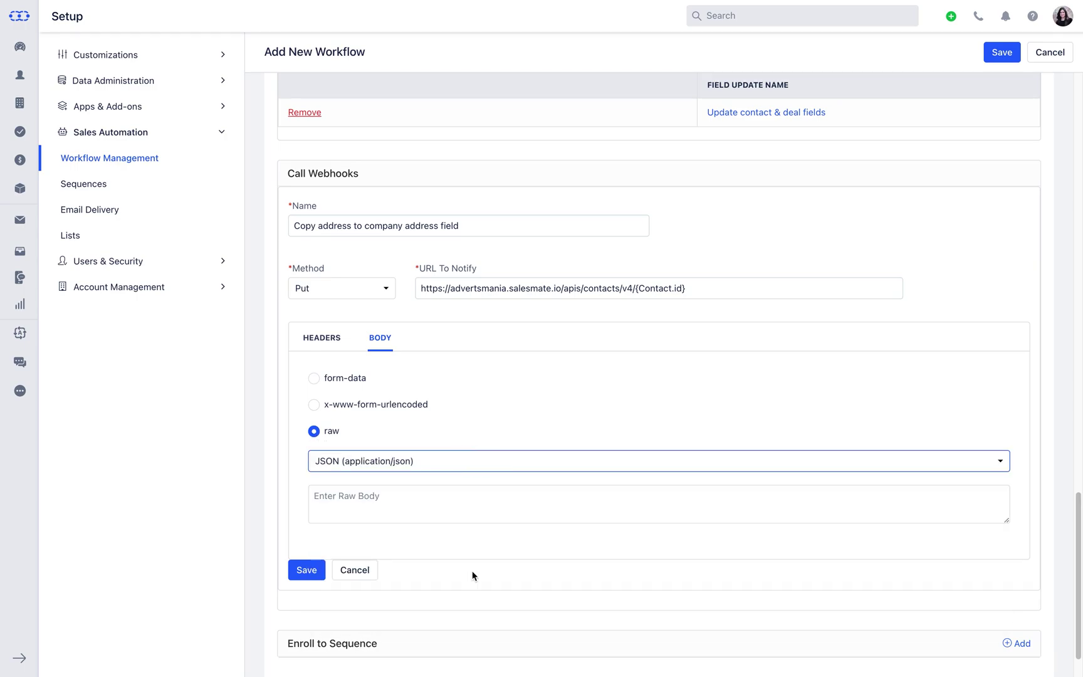
click(484, 503)
text({  "billingAddressLine1": "{{Company.billingAddressLine1}}",  "billingAddressLine2": "{{Company.billingAddressLine2}} ",  "billingCity": "{{Company.billingCity}} ",  "billingZipCode":"{{Company.billingZipCode}}"  })
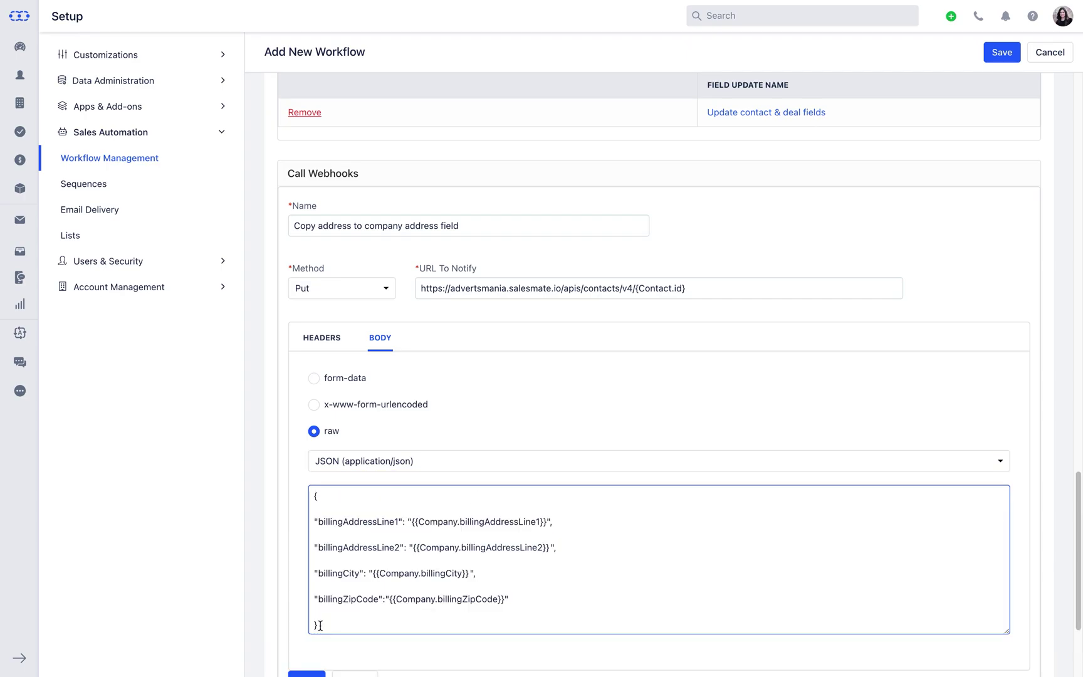
scroll(492, 652, down, 2)
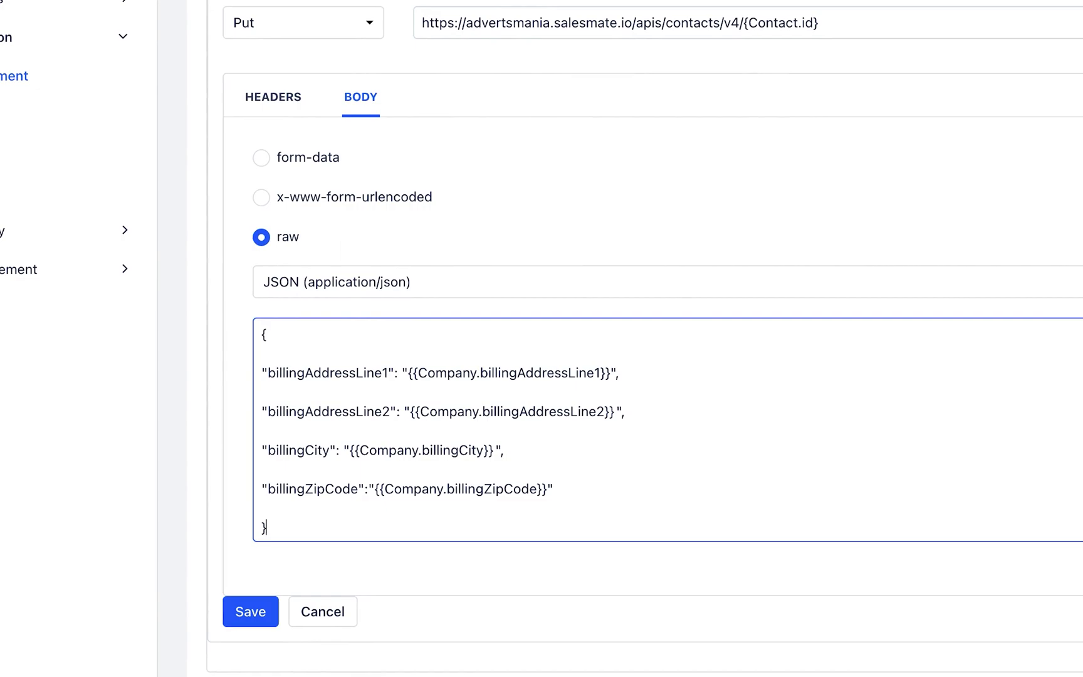
click(251, 611)
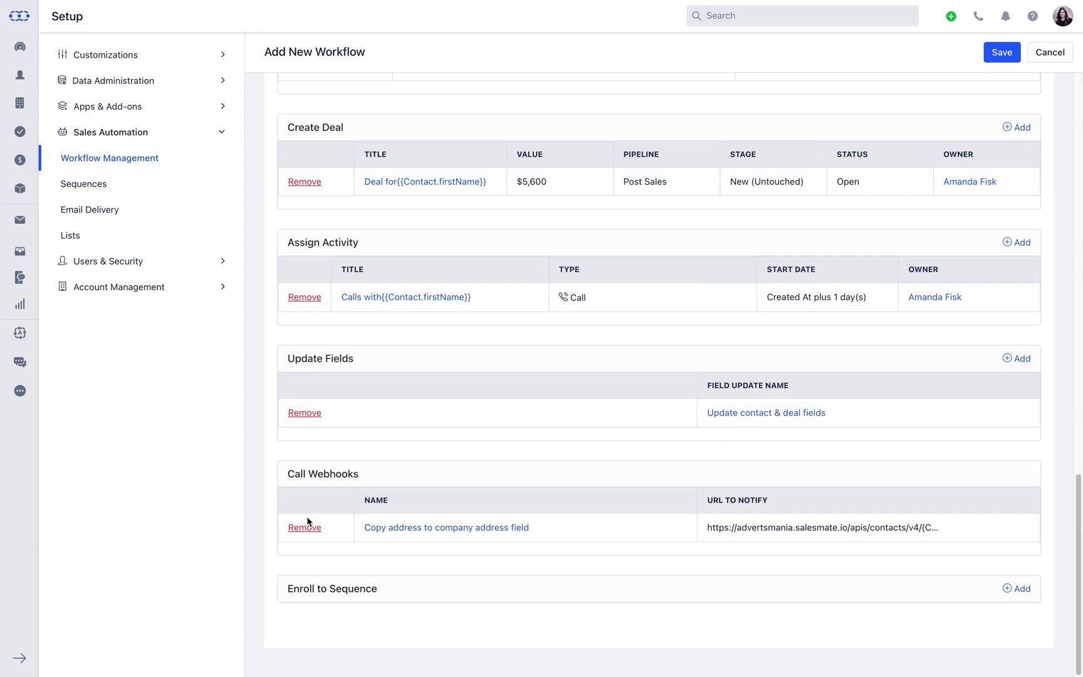
Add an Enroll to Sequence action for Lead Nurture starting at its welcome email stage
click(1016, 588)
scroll(1008, 586, down, 3)
scroll(1008, 587, down, 3)
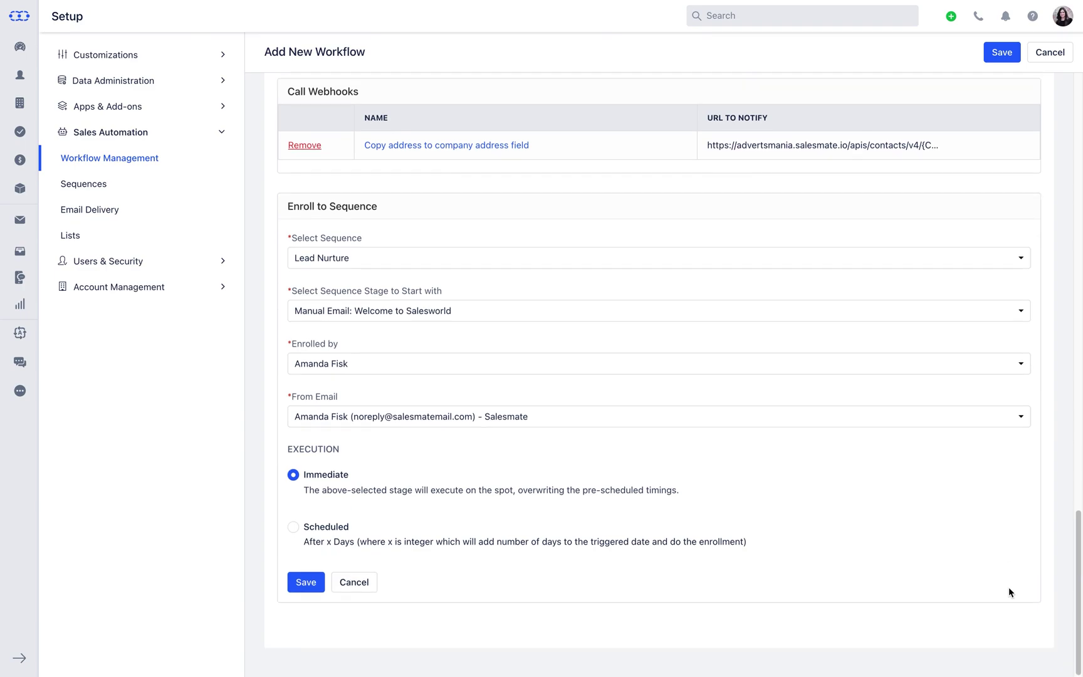
click(1022, 268)
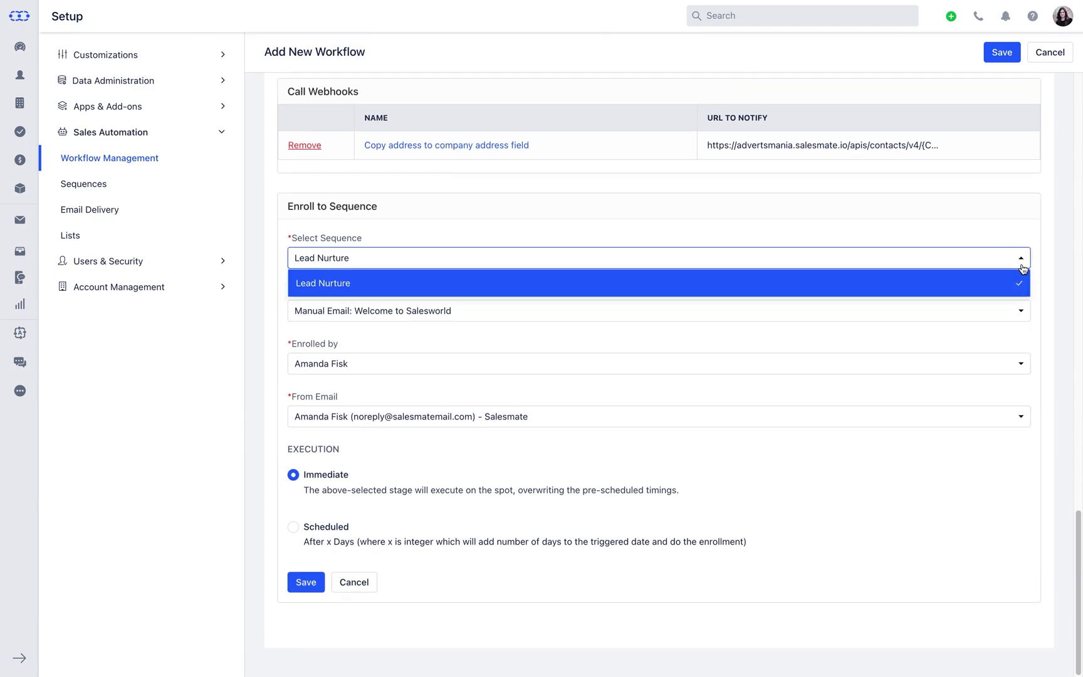
click(1022, 267)
click(1023, 310)
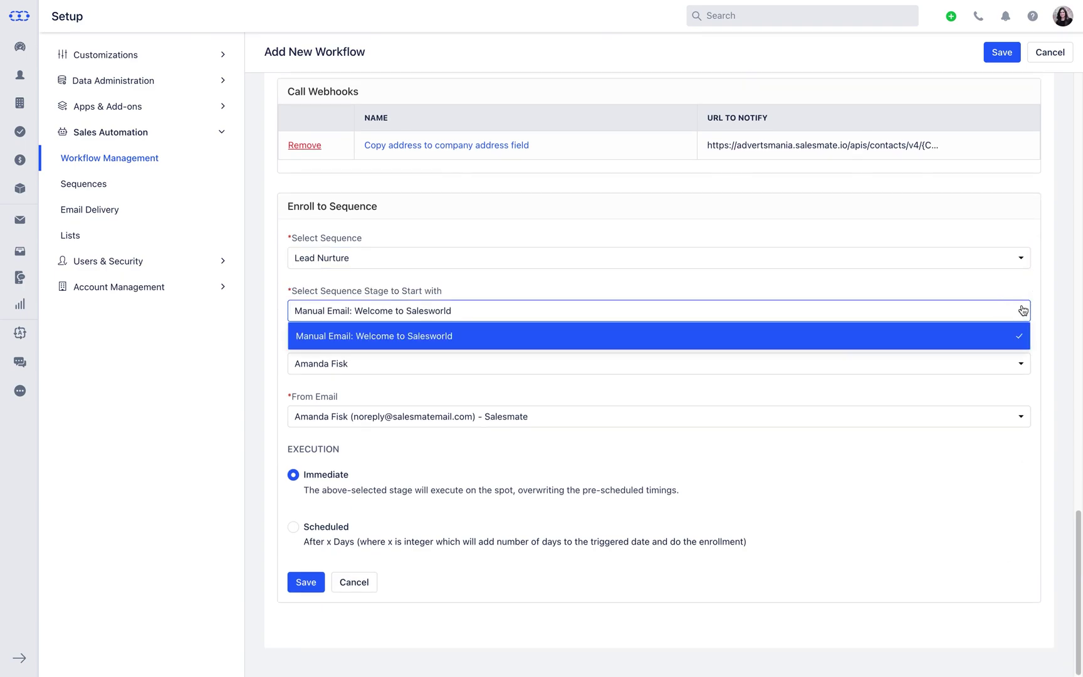
click(1023, 310)
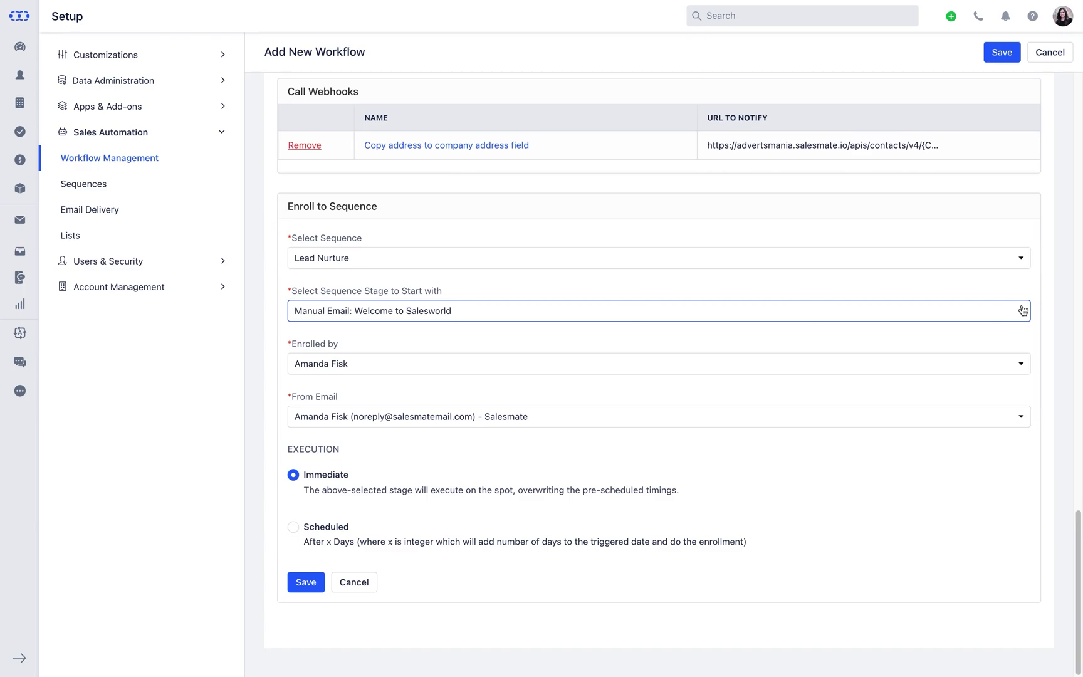
click(1022, 367)
click(1021, 368)
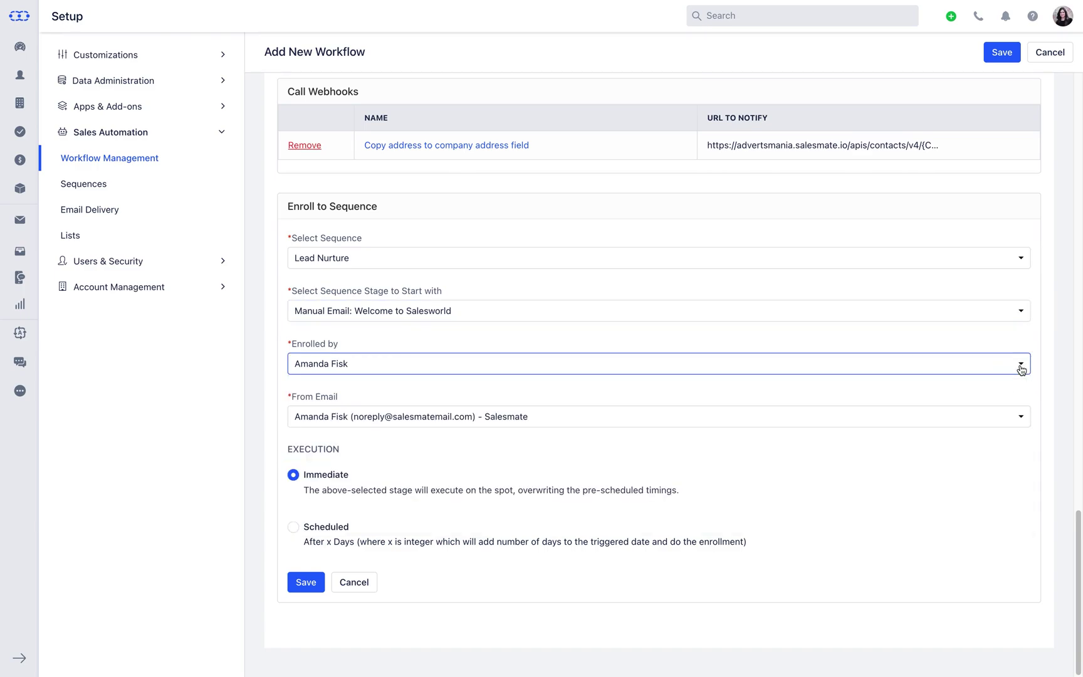
click(1020, 419)
click(1033, 421)
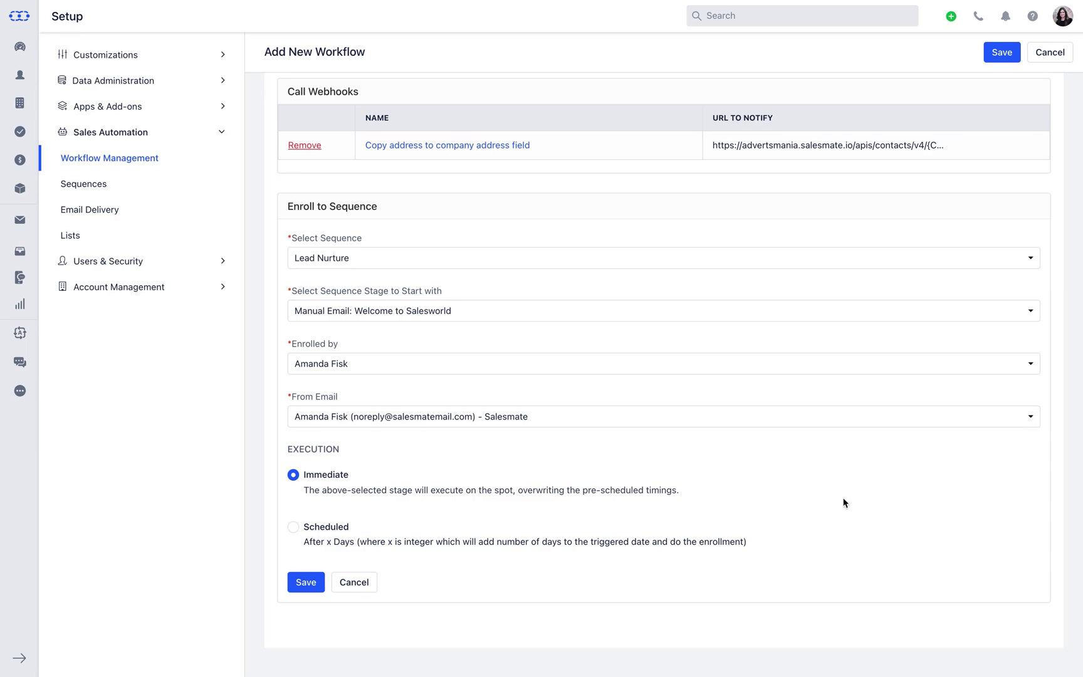
Schedule the enrollment 3 days after triggering and save the action
click(294, 528)
click(316, 582)
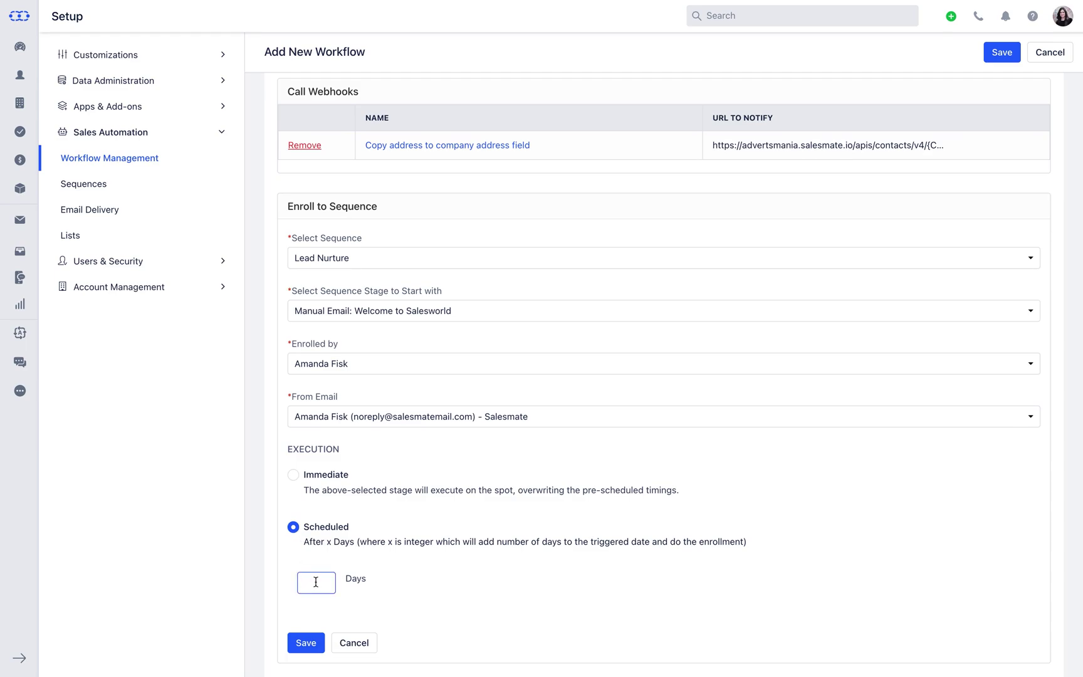
text(3)
click(317, 641)
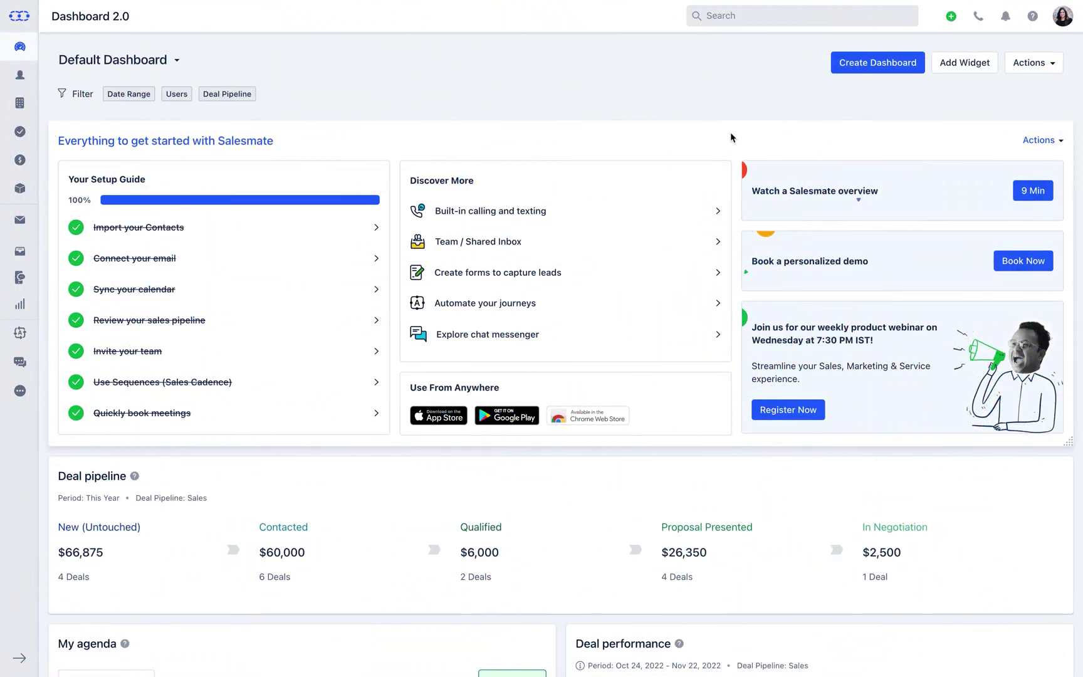
Open Setup > Profile Permissions, edit Marketing Team, and scroll to Manage Workflows under Admin Operations
click(1065, 22)
click(1044, 94)
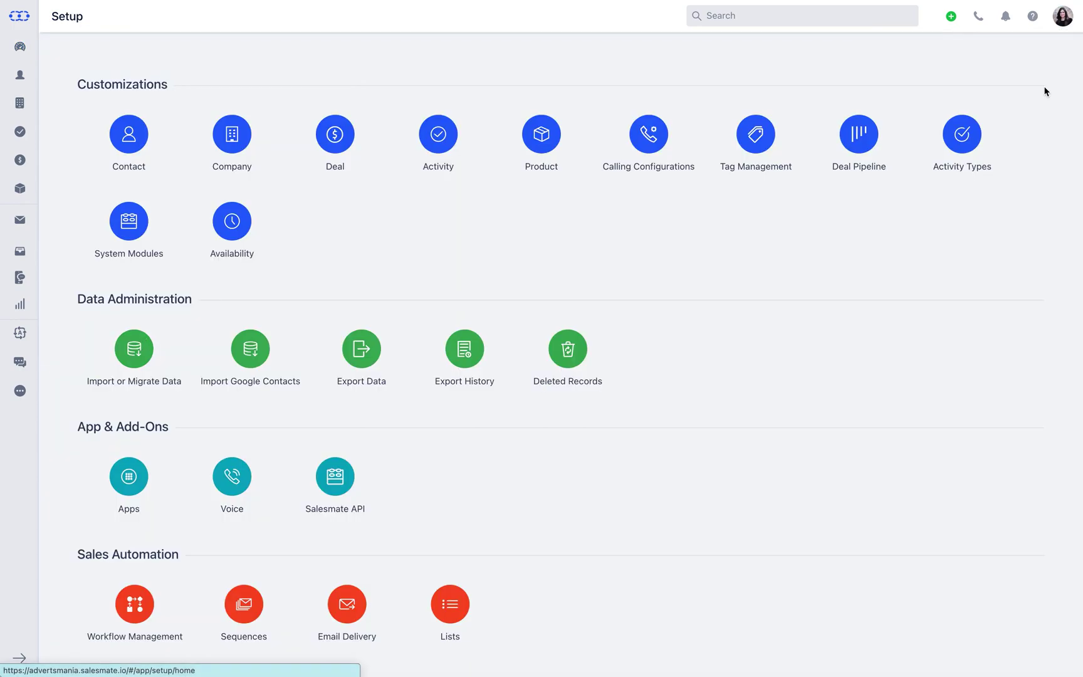
scroll(1044, 92, down, 5)
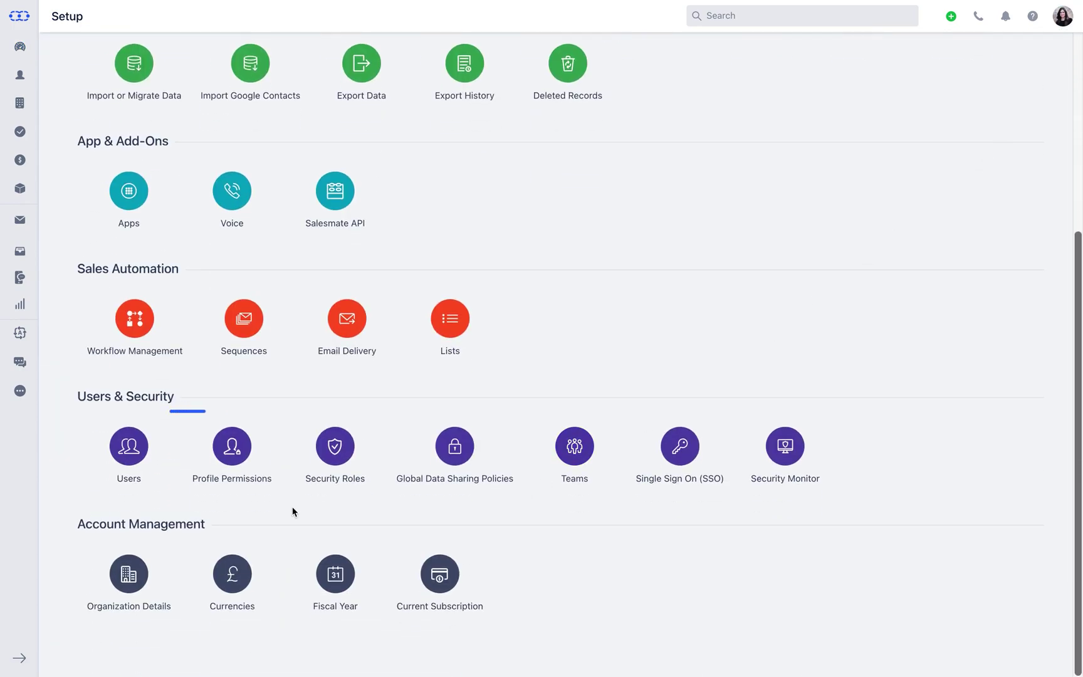
click(235, 486)
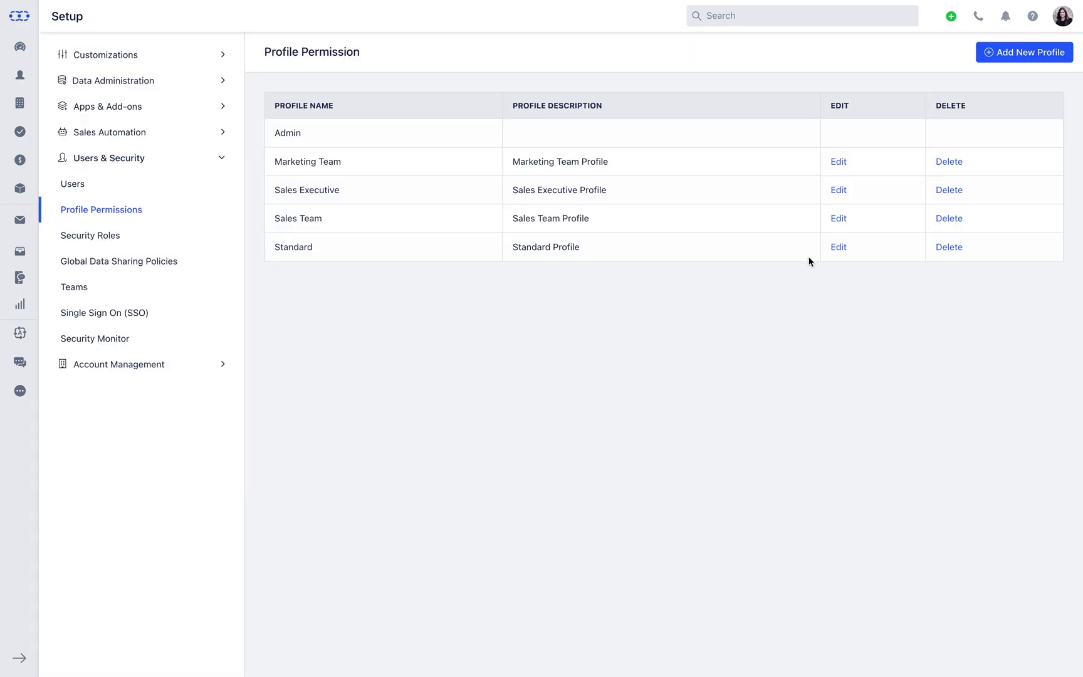
click(841, 163)
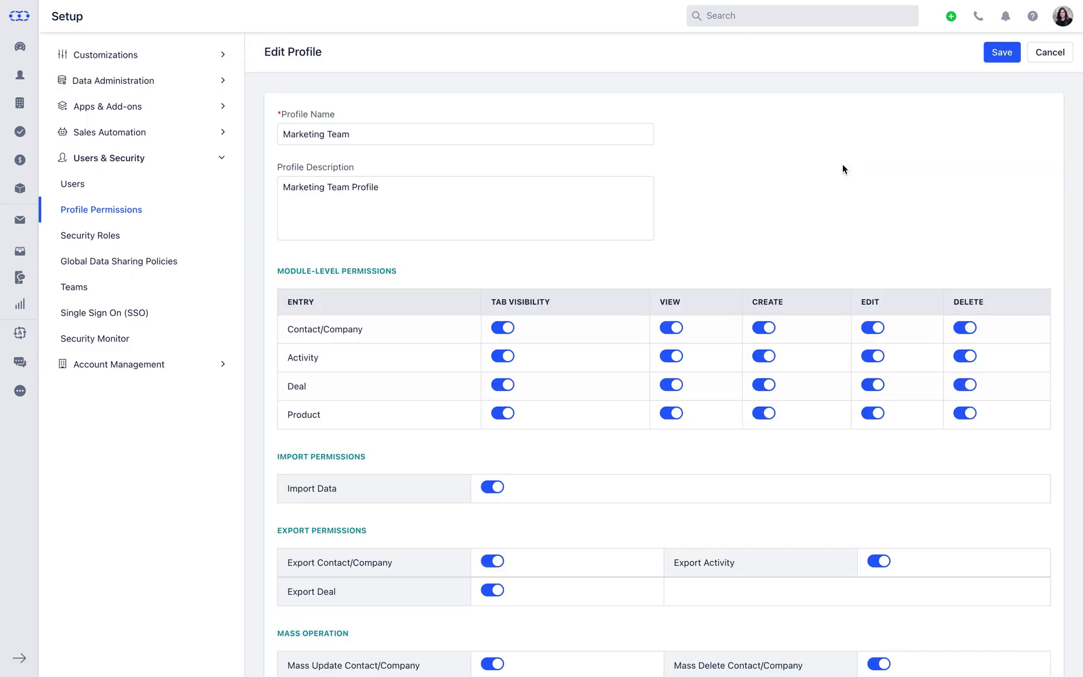
scroll(1079, 208, down, 5)
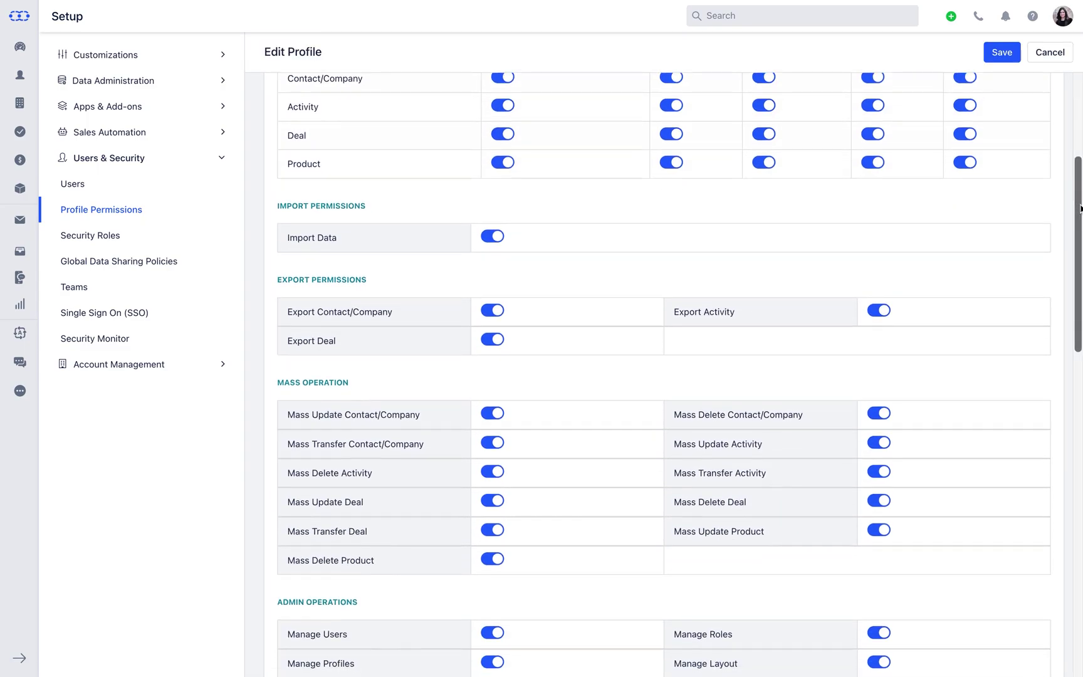
scroll(1080, 208, down, 5)
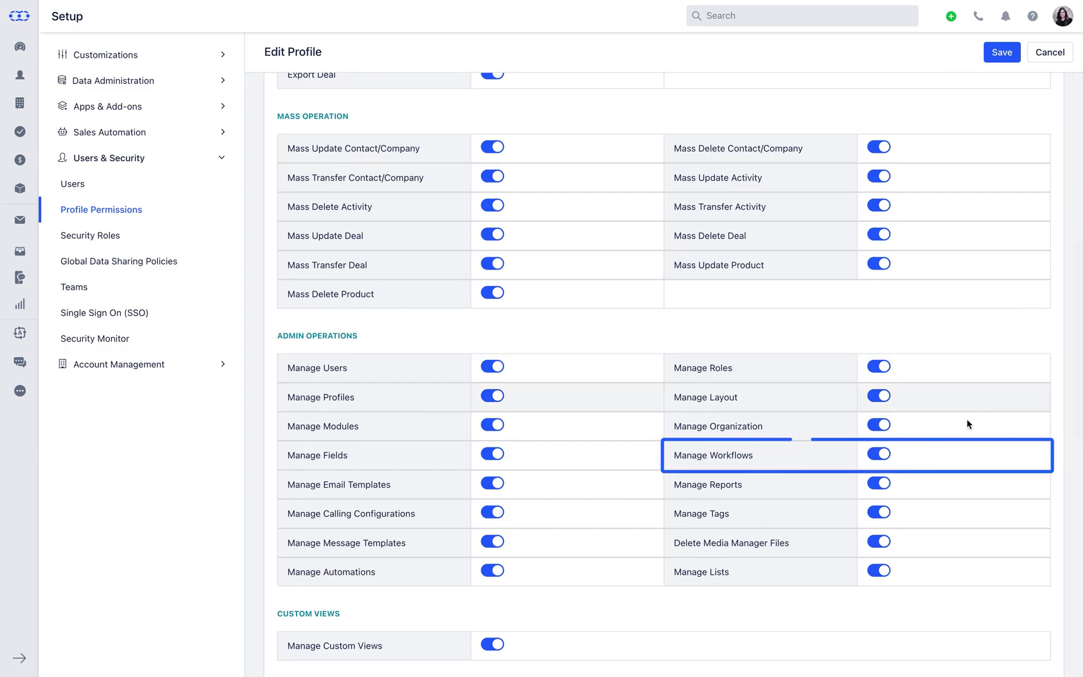